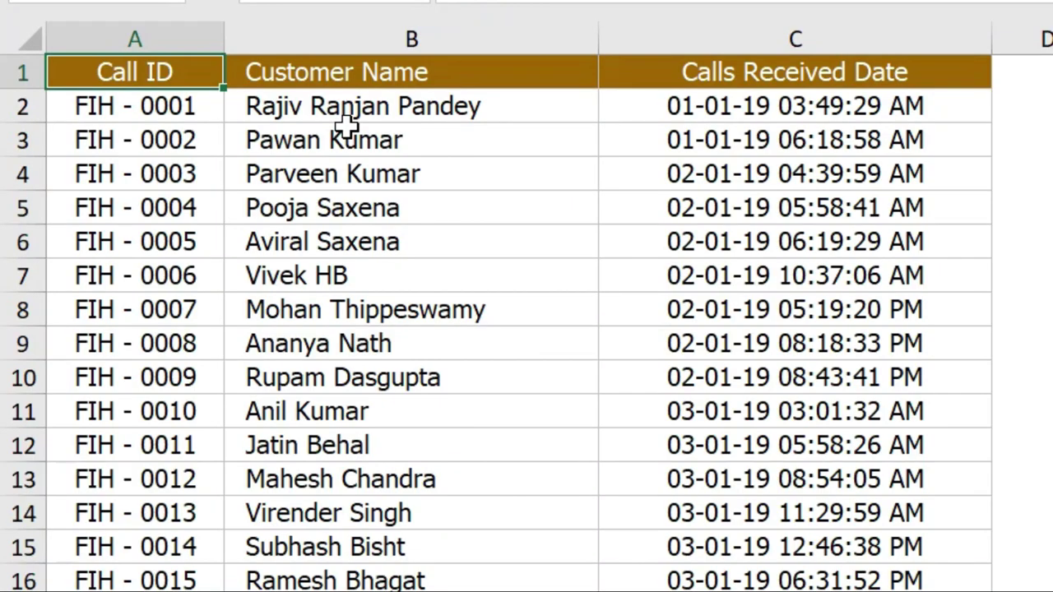
Step: Review the Call ID, Customer Name and Calls Received Date columns
click(117, 34)
click(334, 38)
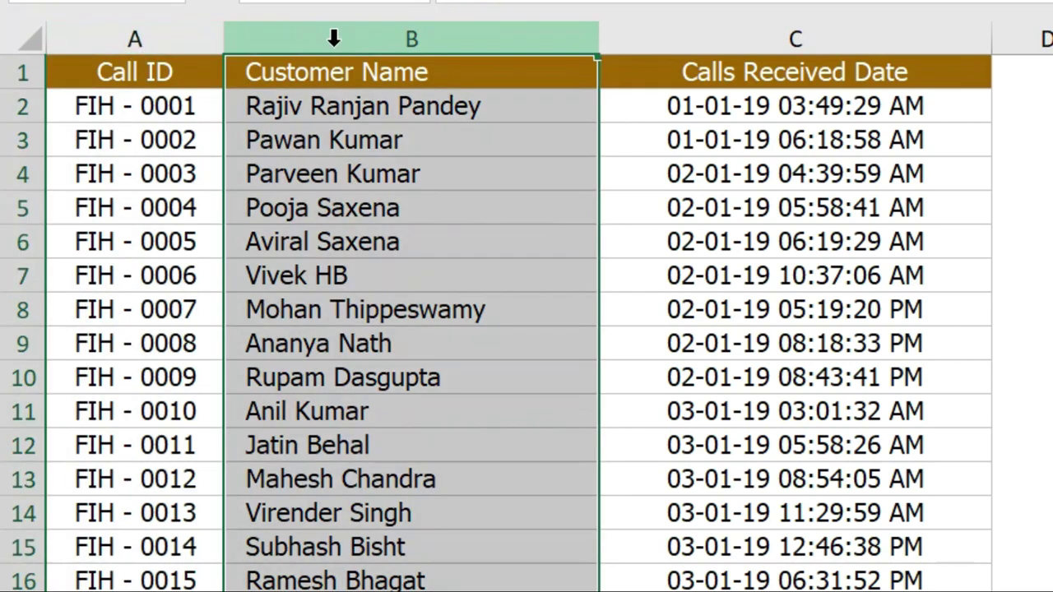
click(695, 27)
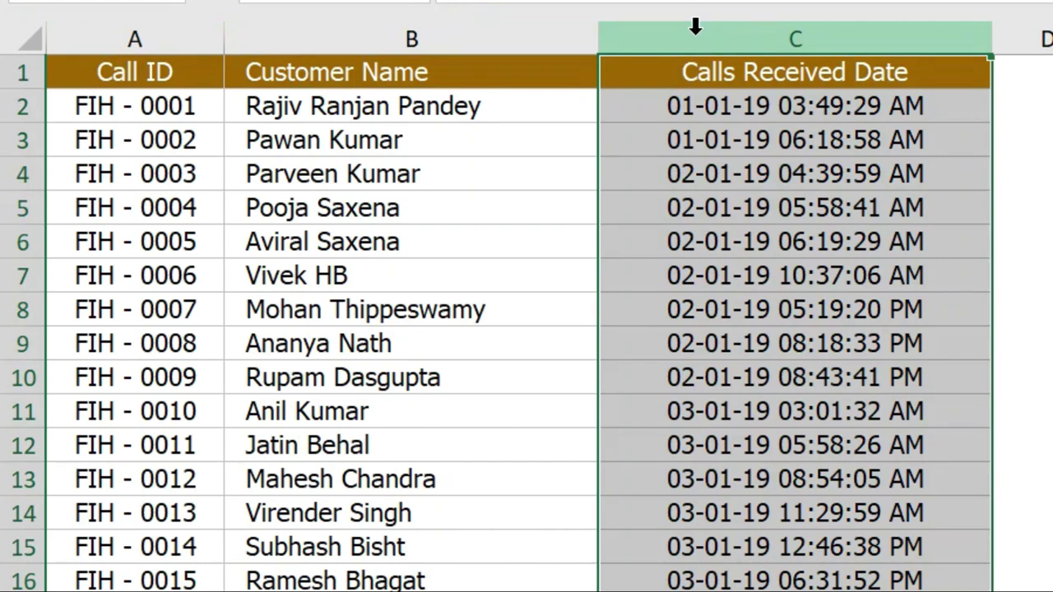
click(723, 102)
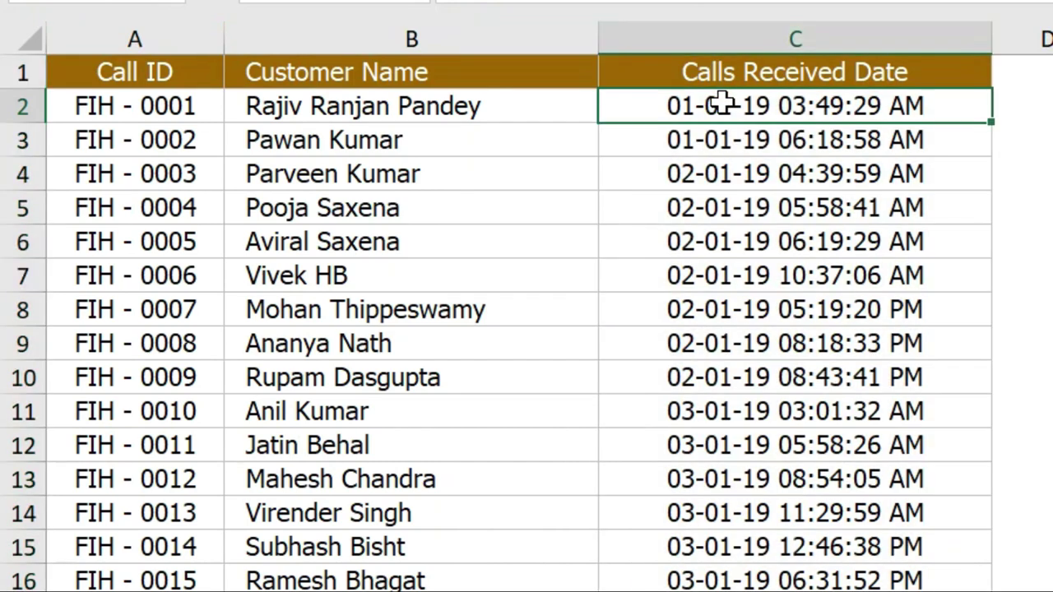
click(138, 37)
shift+click(703, 28)
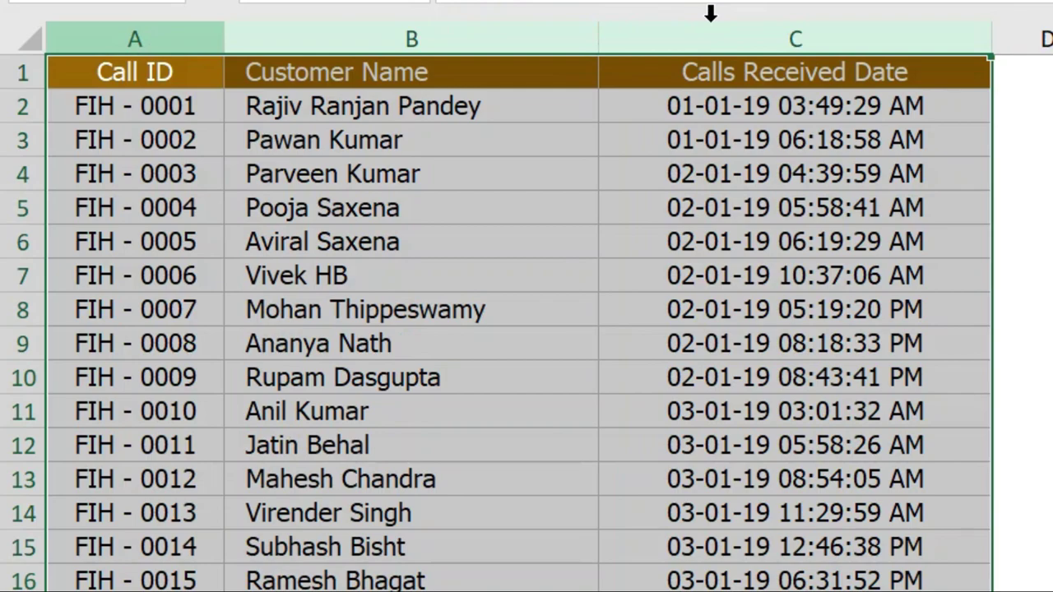
click(695, 107)
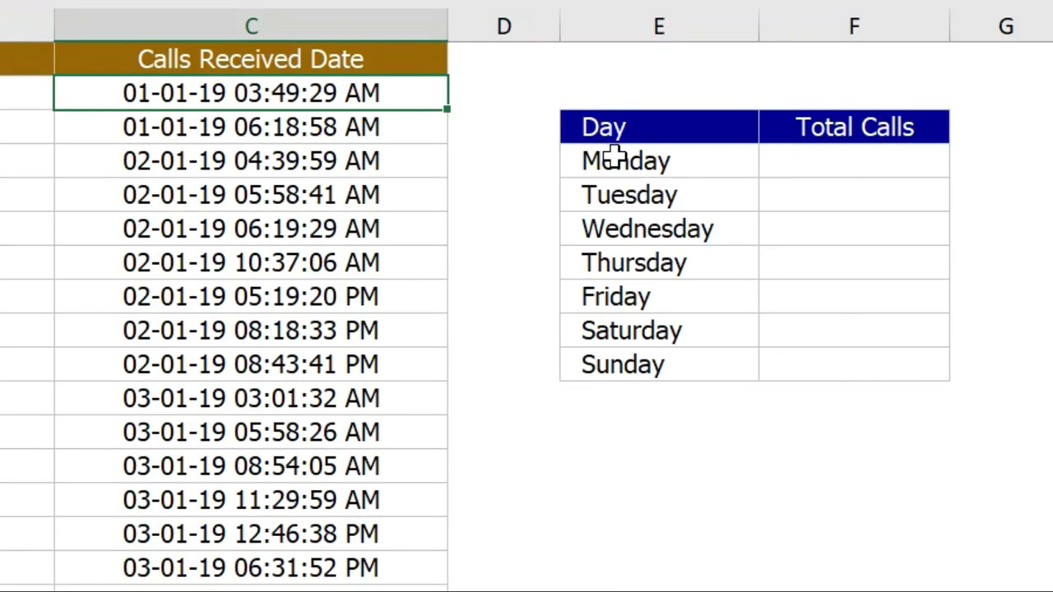
Step: Look over the Monday–Sunday day list and select an empty cell below the table
drag(609, 161, 644, 379)
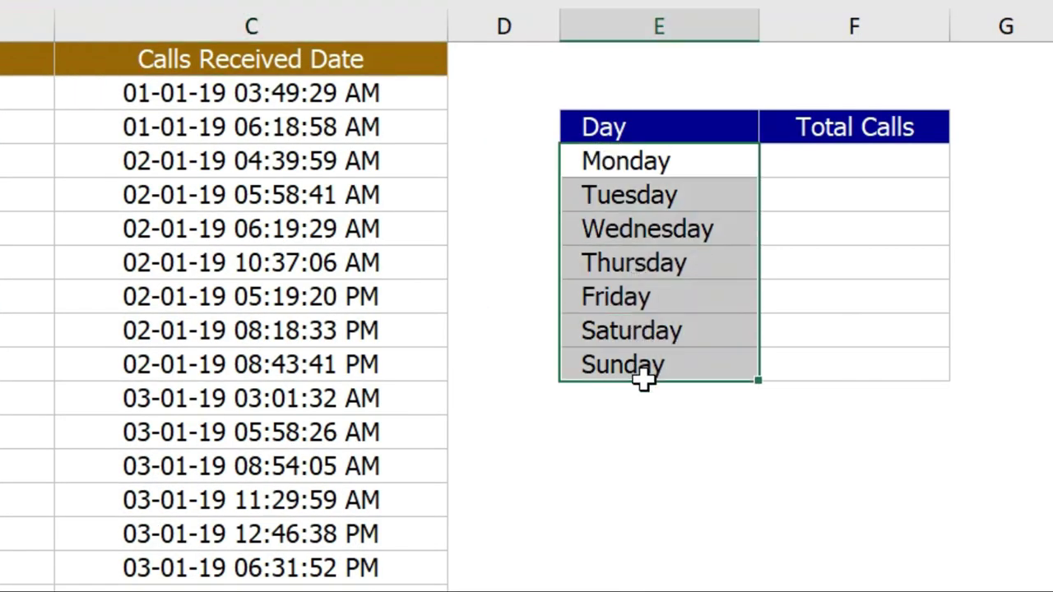
click(667, 161)
key(Down)
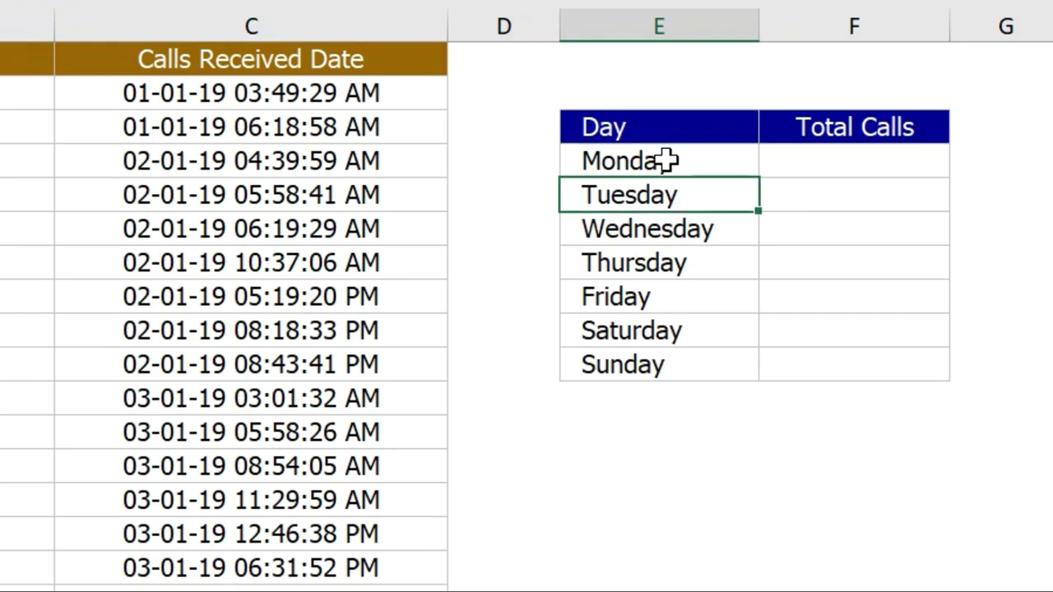
key(Down)
key(Down)
key(Down)
key(Down)
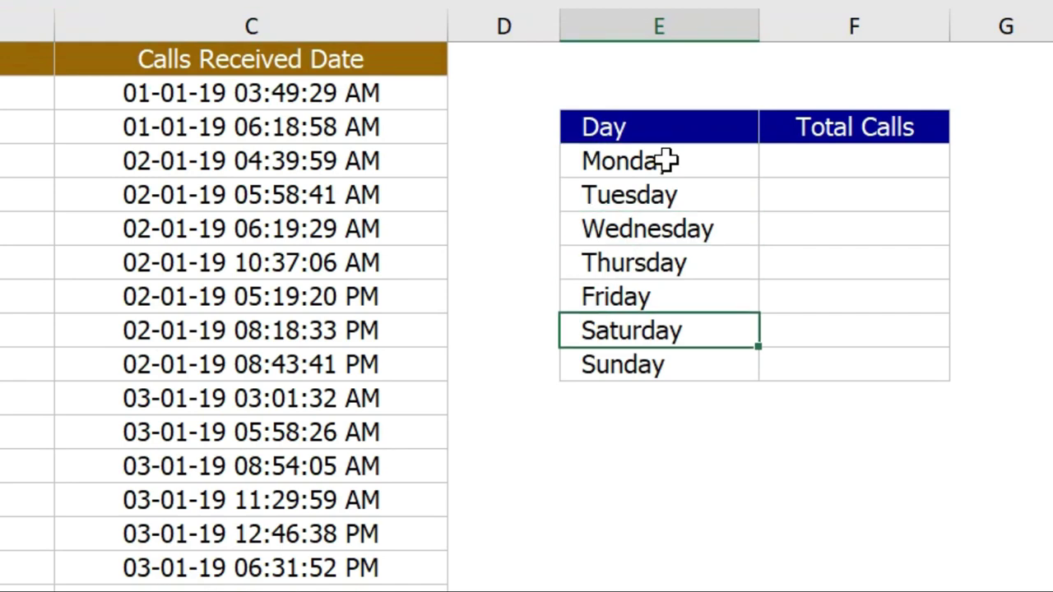
key(Down)
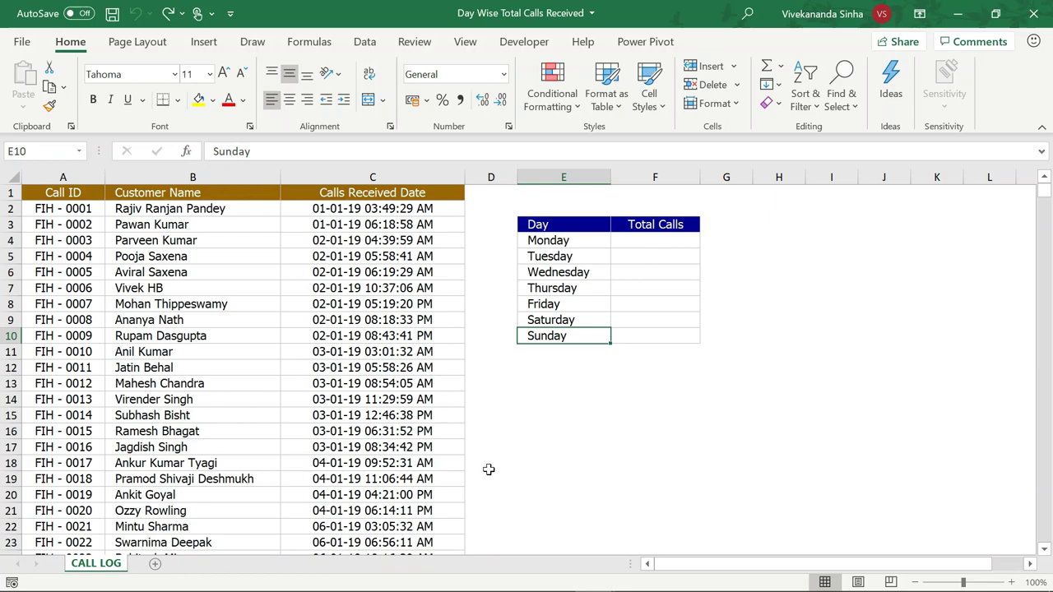
click(560, 400)
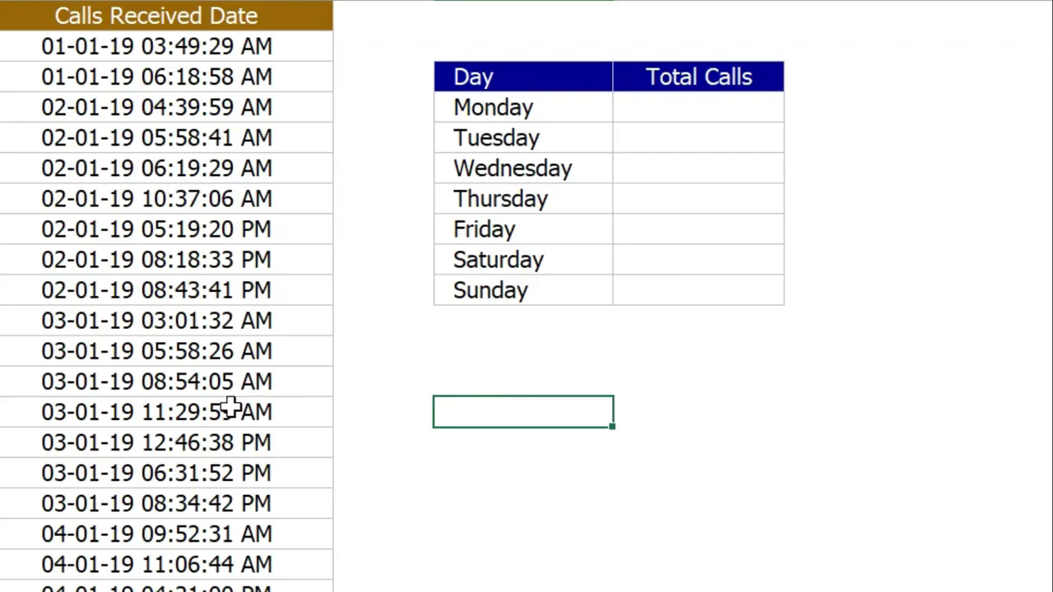
Step: Enter =TEXT(C14,"DDDD") in a cell below the Day table, returning Thursday
click(411, 398)
click(497, 388)
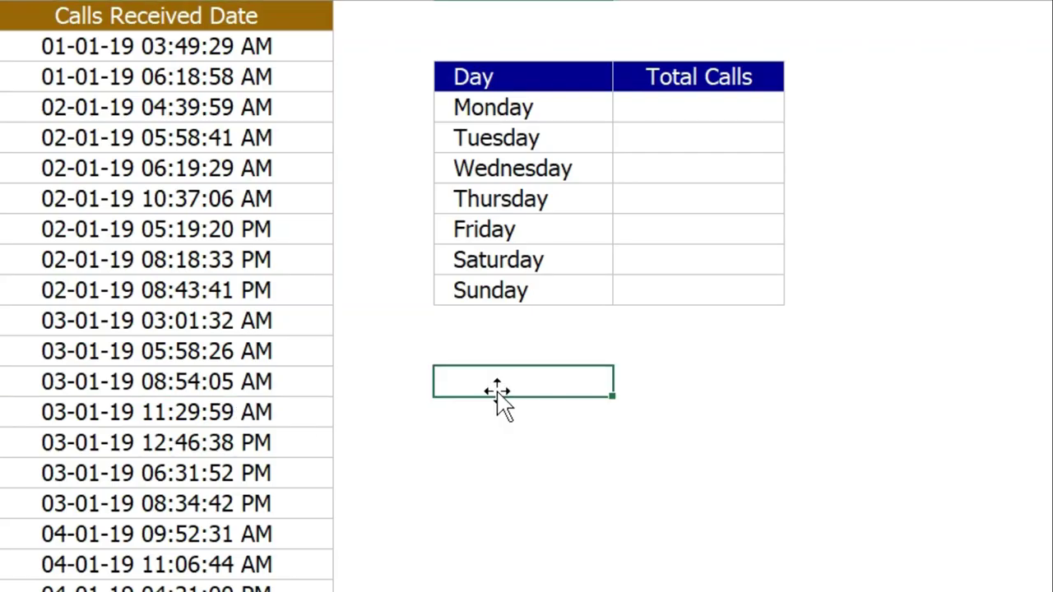
click(490, 412)
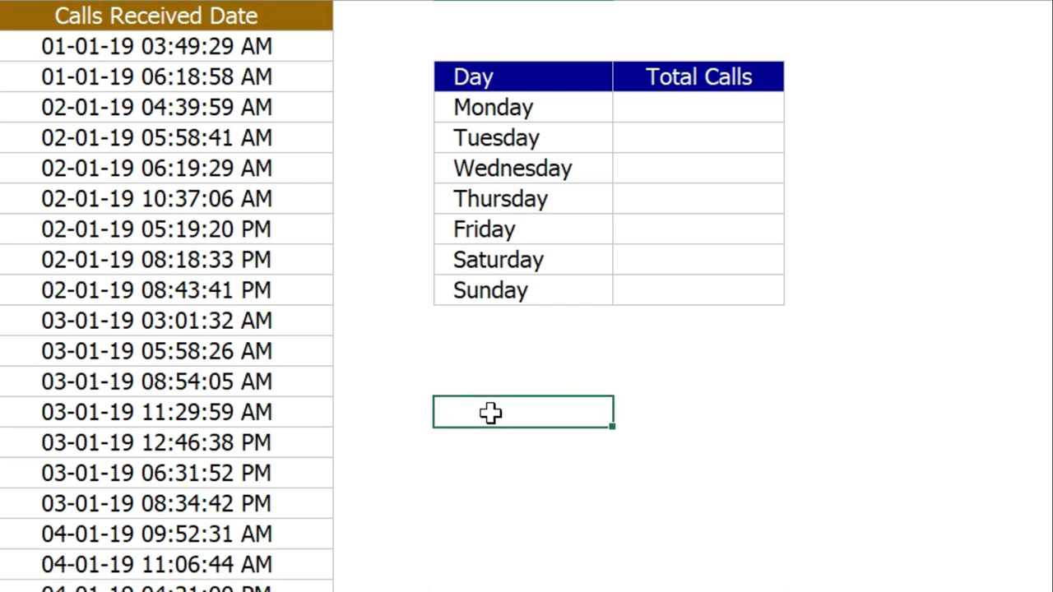
text(=)
text(TEXT()
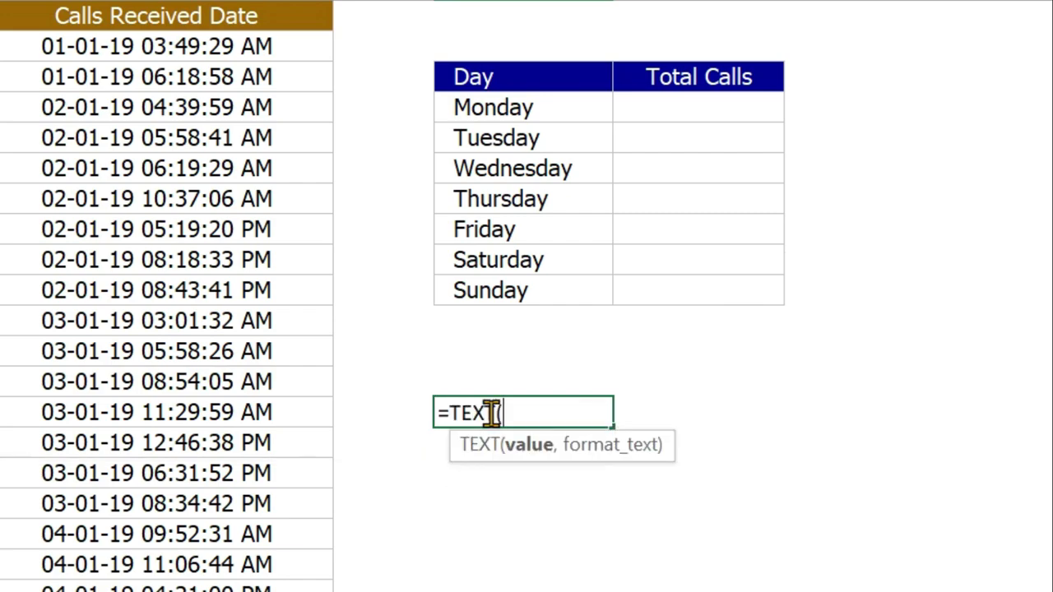
key(BackSpace)
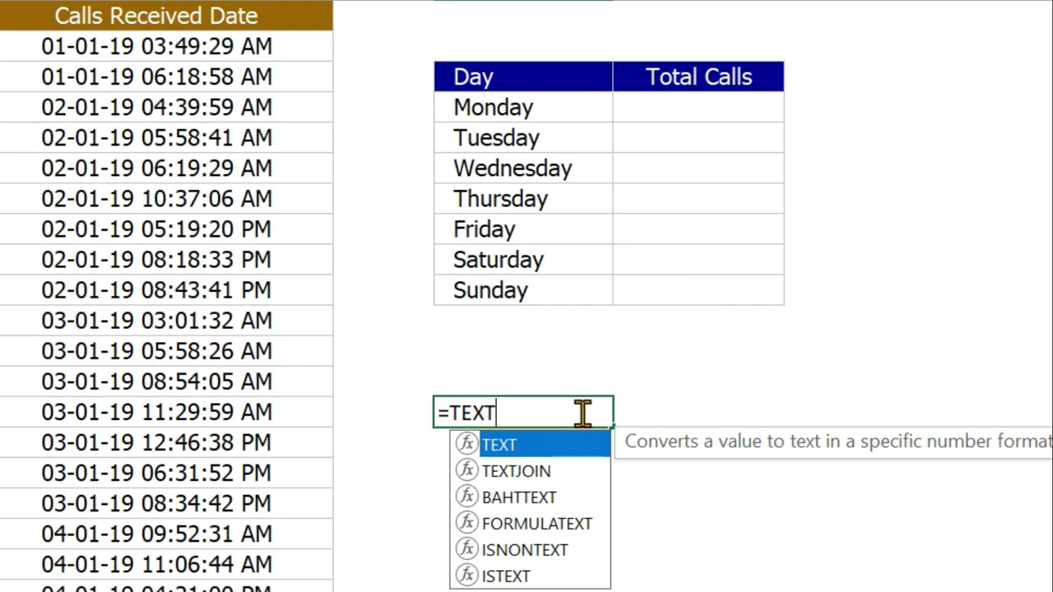
text(()
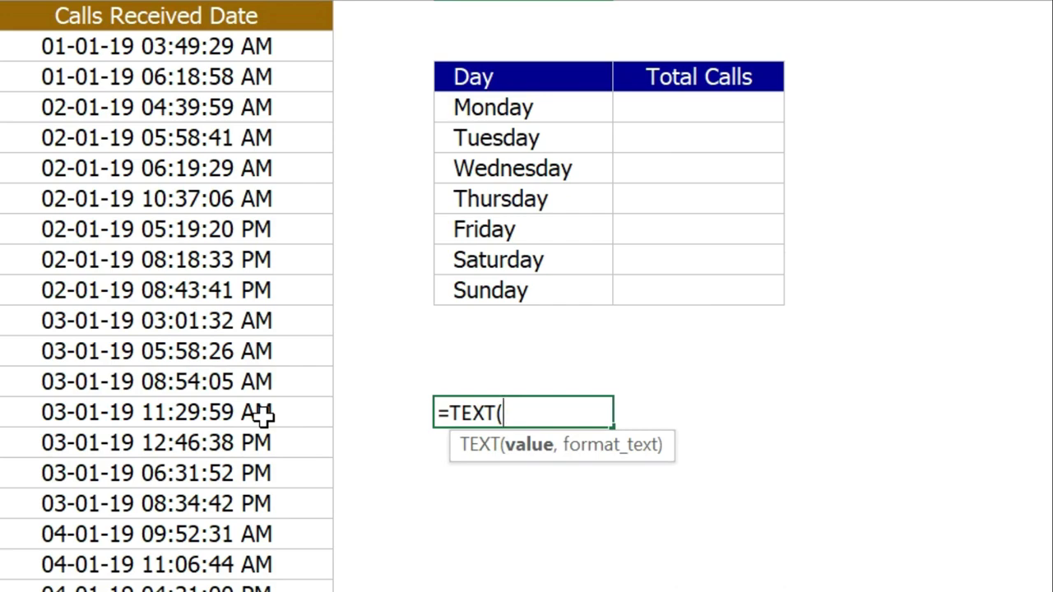
click(262, 416)
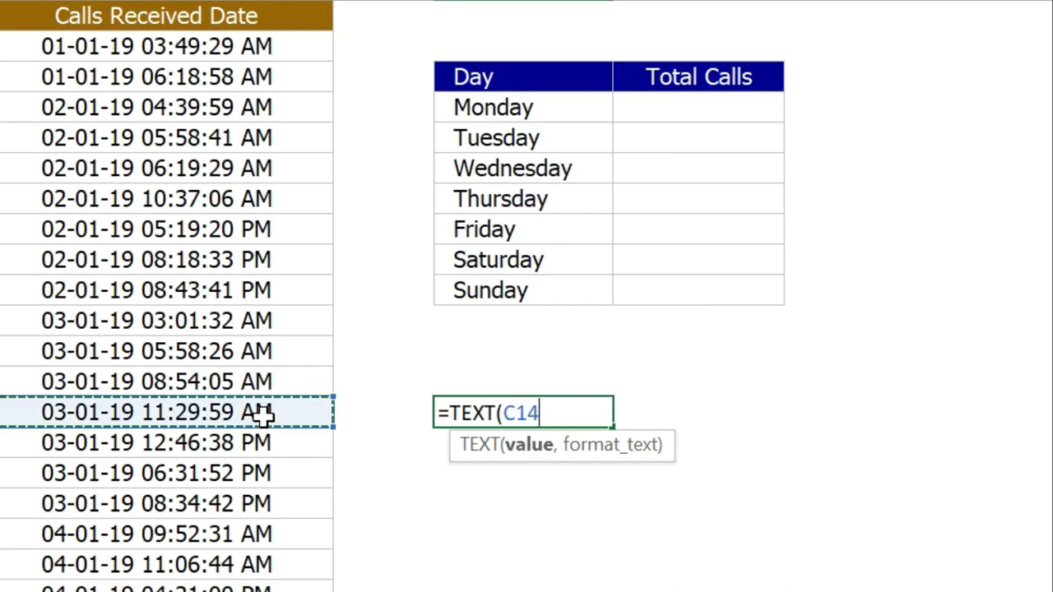
text(,"DDDD)
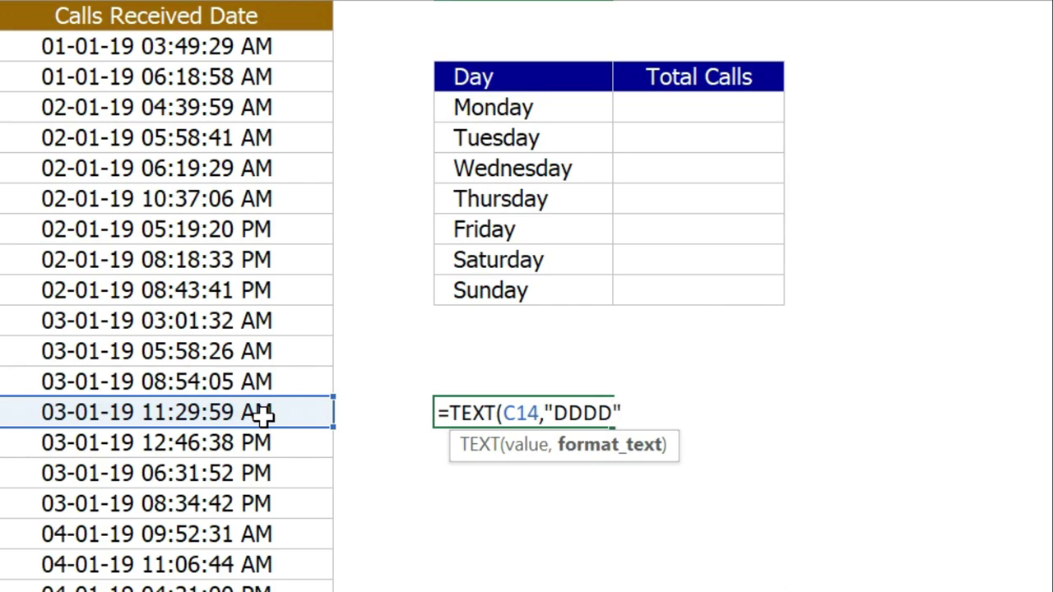
text())
key(Return)
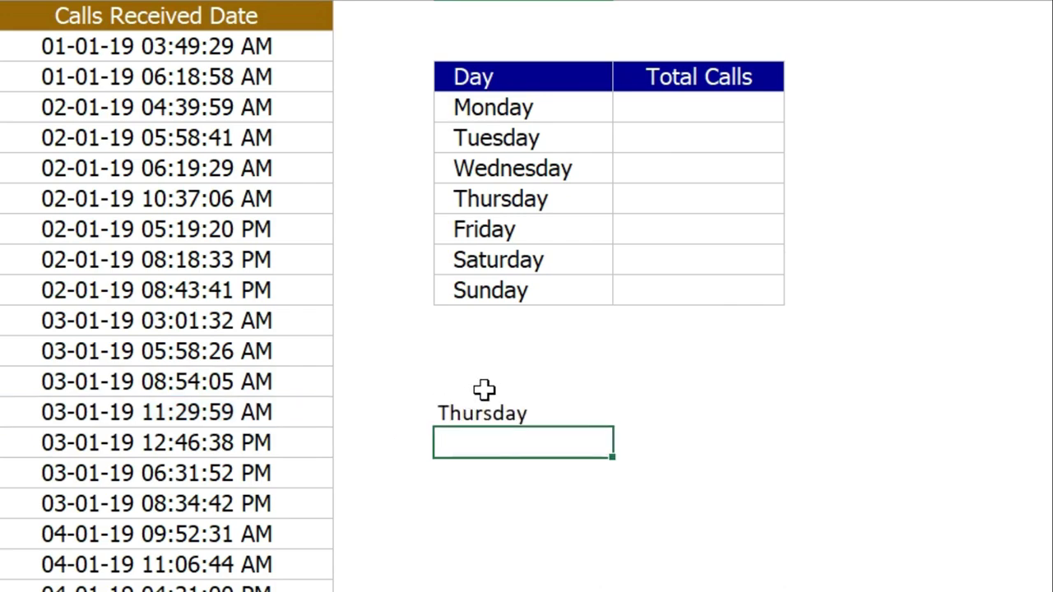
Step: Shorten the Thursday formula's format code to DDD for three-letter day names
click(489, 406)
click(265, 413)
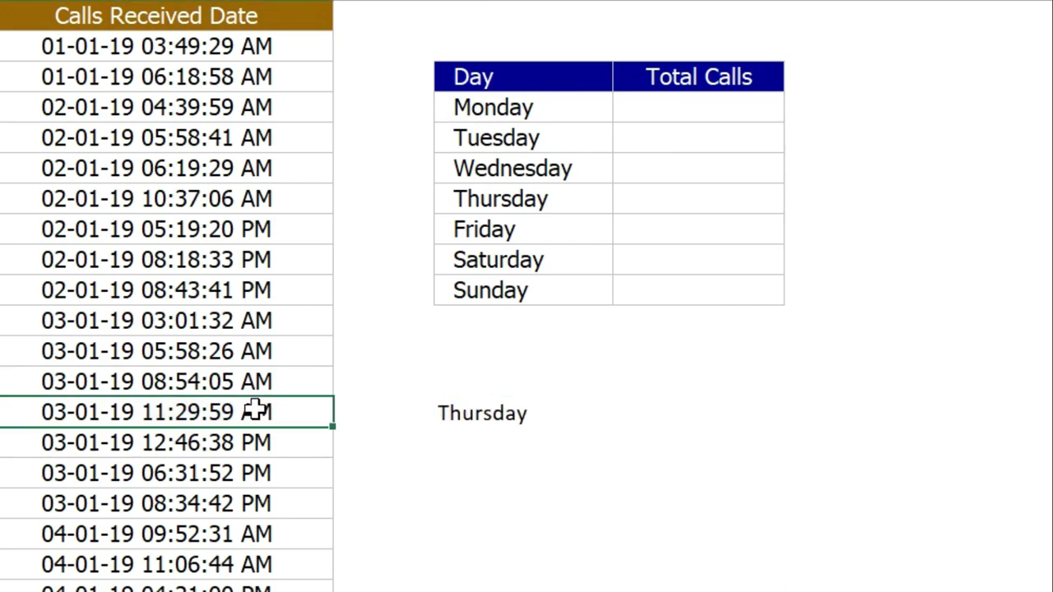
click(466, 411)
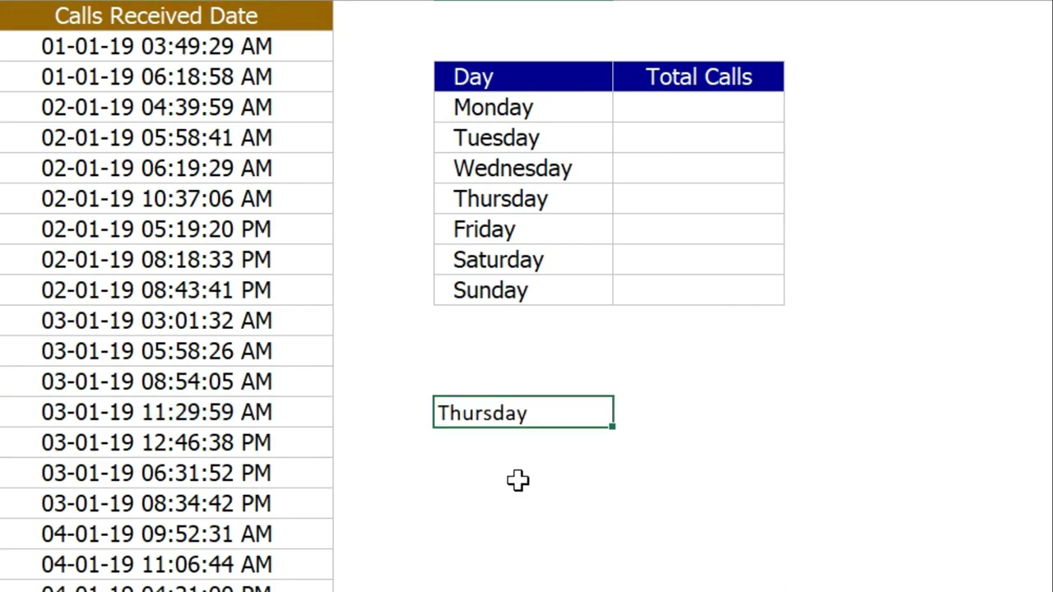
double_click(518, 412)
click(609, 413)
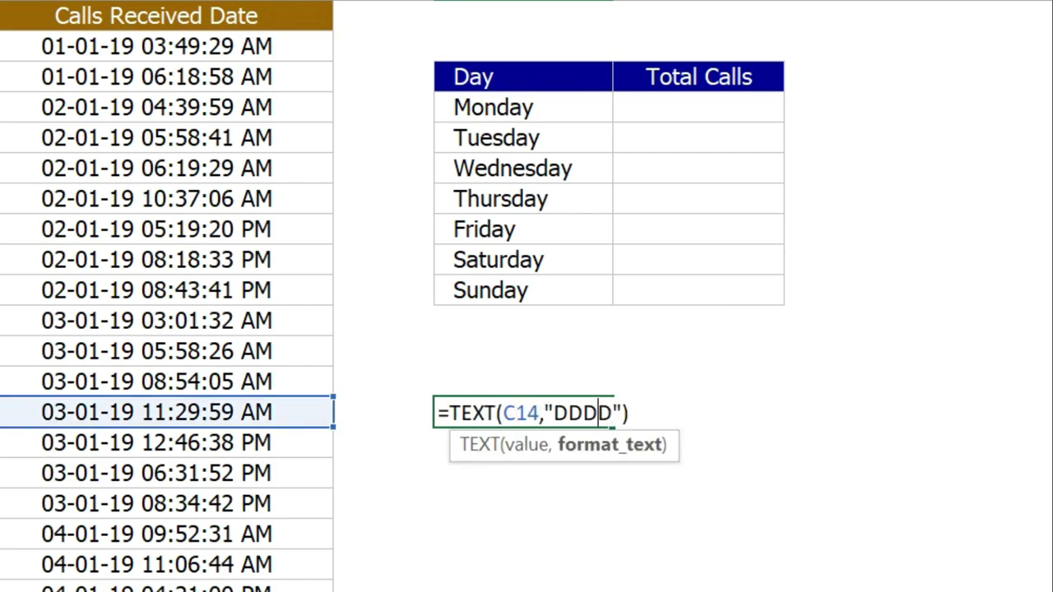
key(Return)
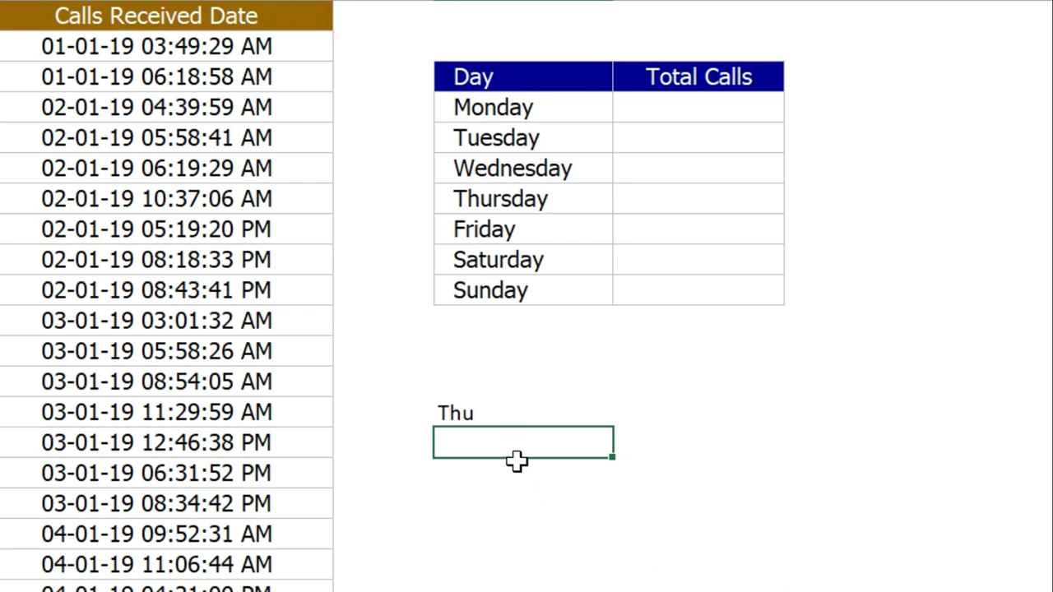
Step: Restore the weekday formula's full DDDD day-name format
click(500, 414)
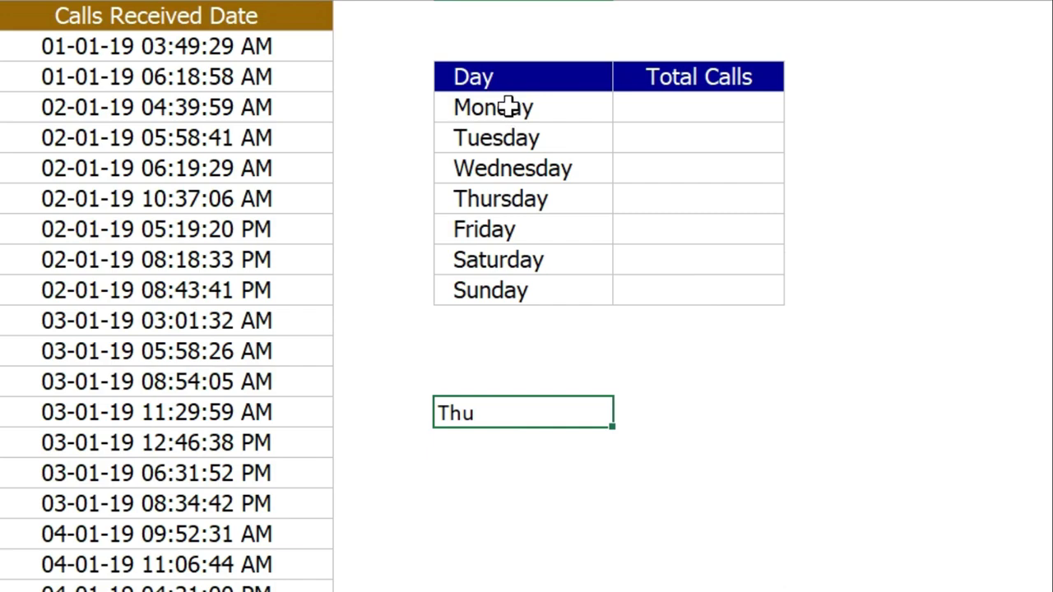
drag(508, 107, 507, 288)
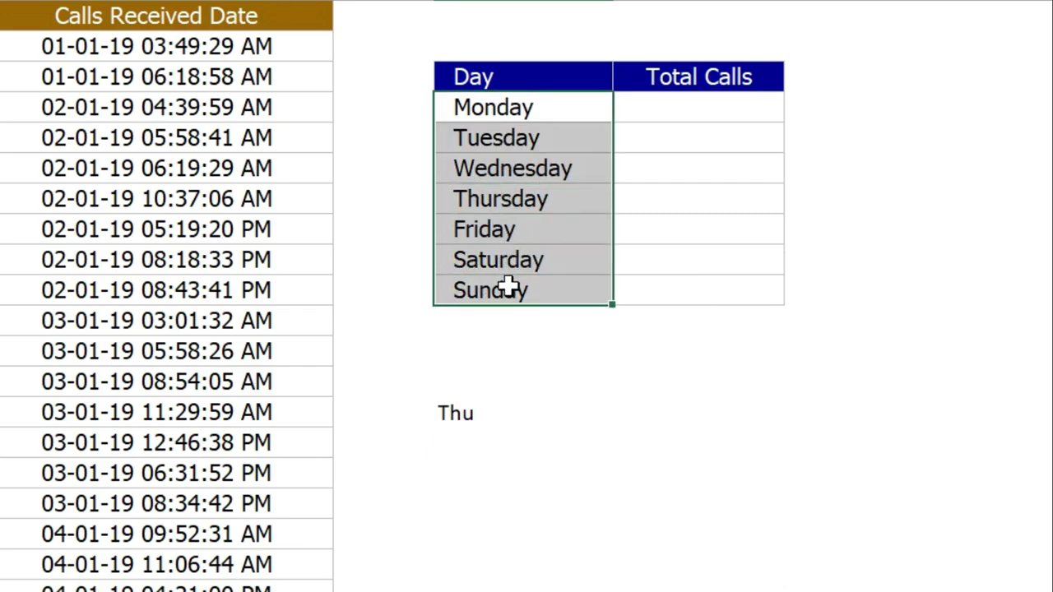
double_click(458, 414)
click(599, 413)
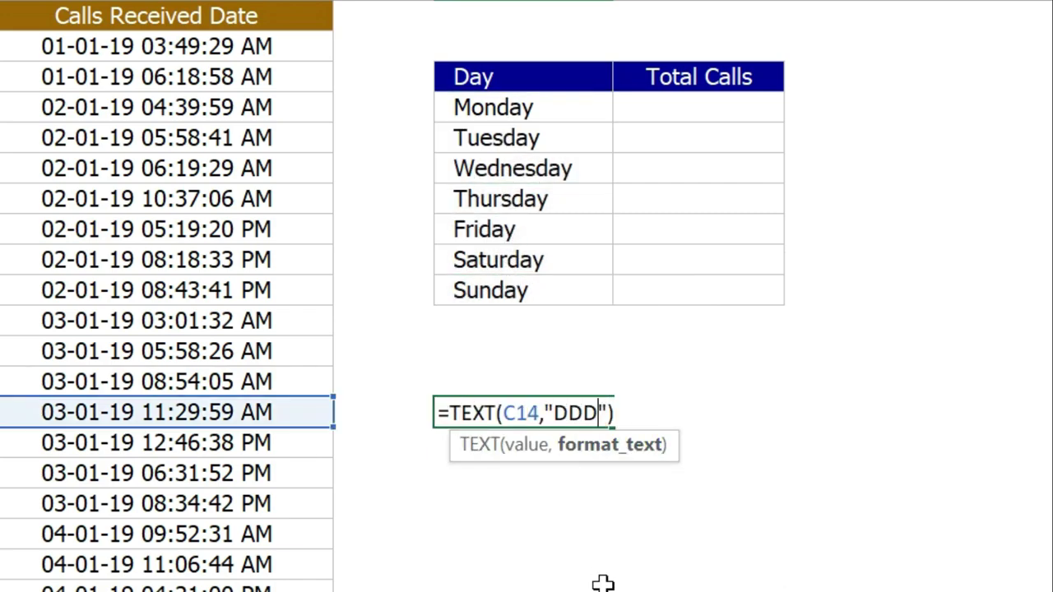
key(Return)
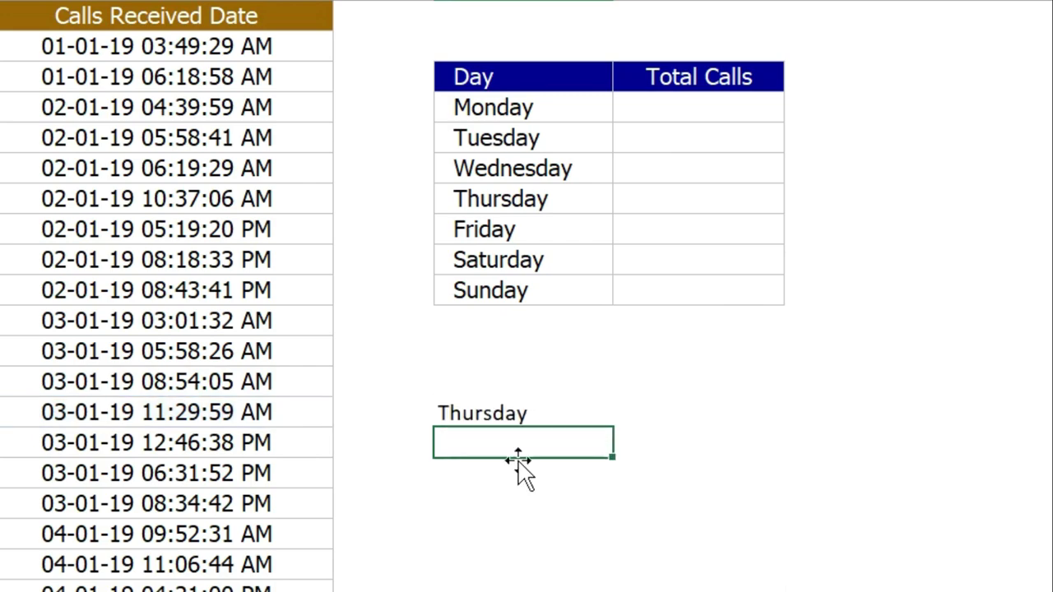
Step: Fill the weekday formula down six cells, showing Thursday then Friday
click(501, 405)
drag(618, 433, 623, 574)
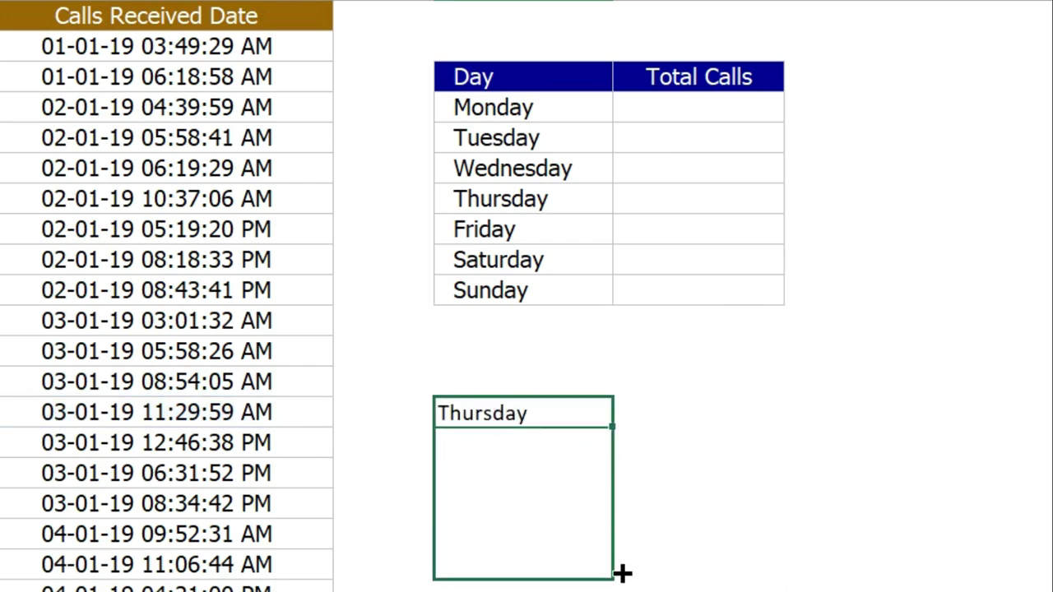
click(499, 442)
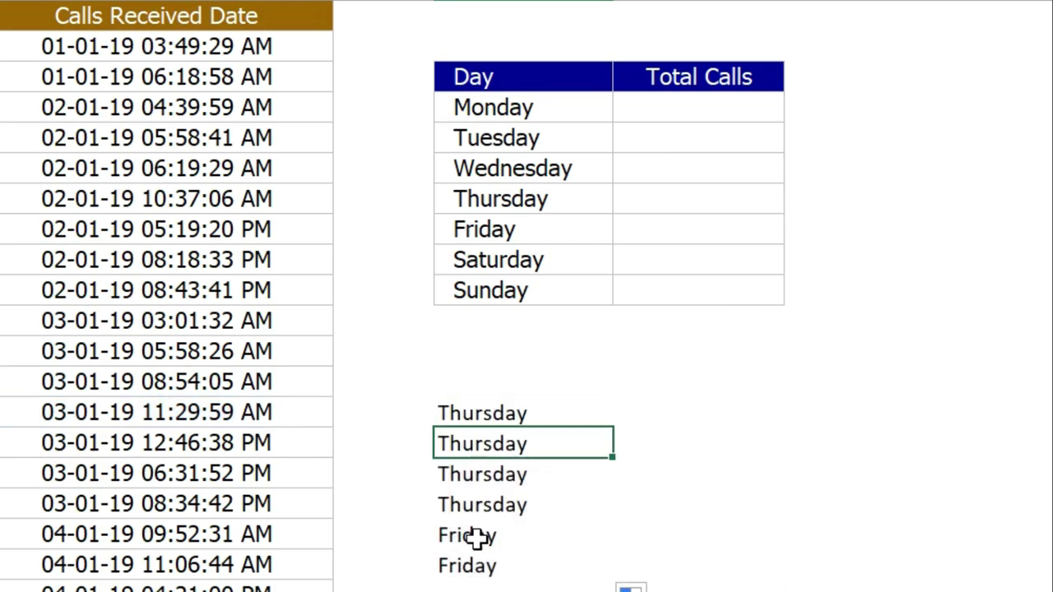
click(145, 532)
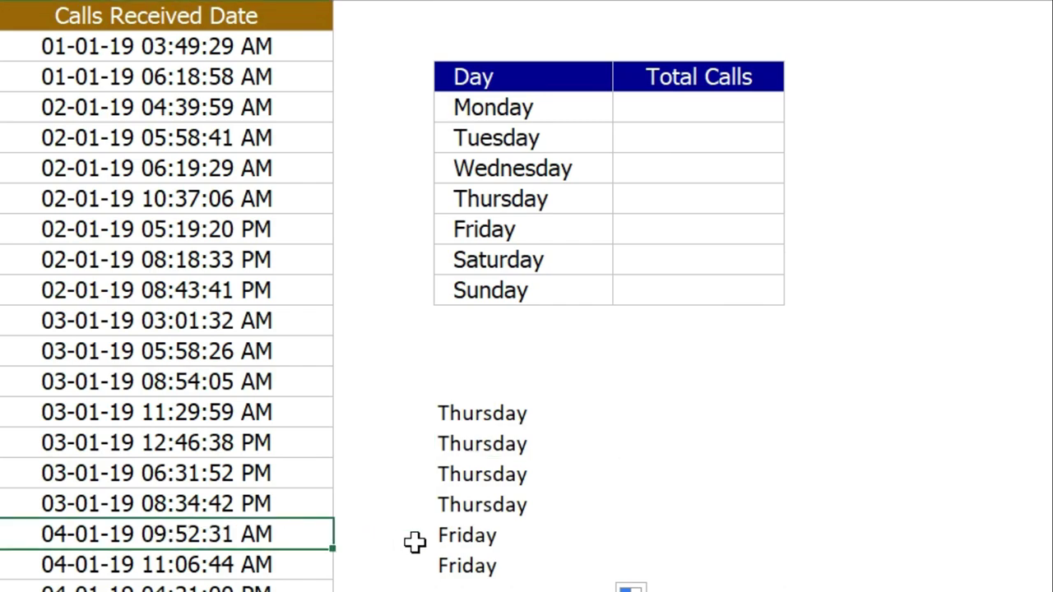
click(479, 534)
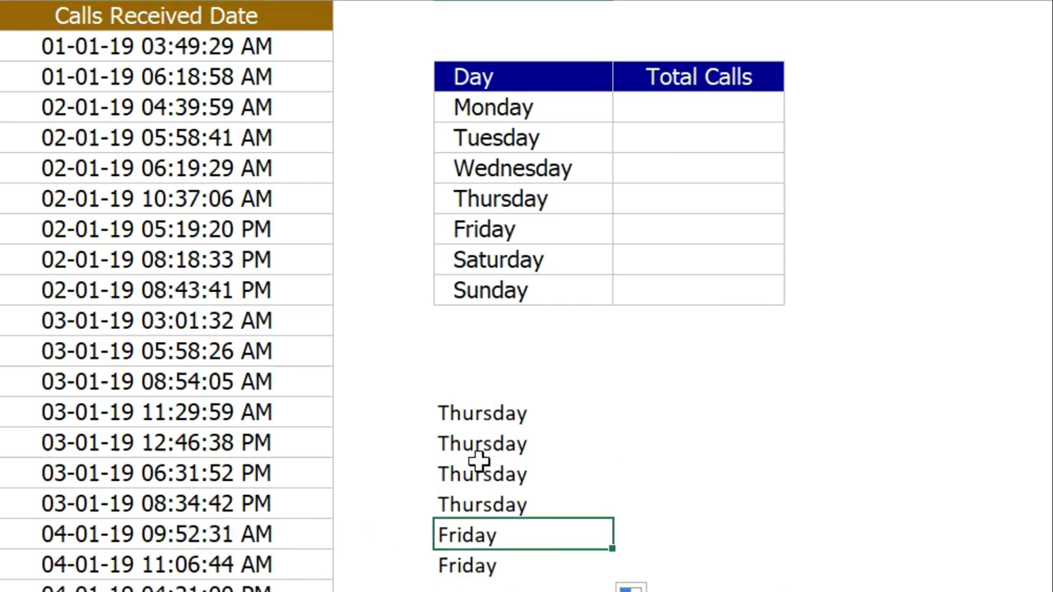
Step: Clear the six weekday helper results below the table
click(467, 414)
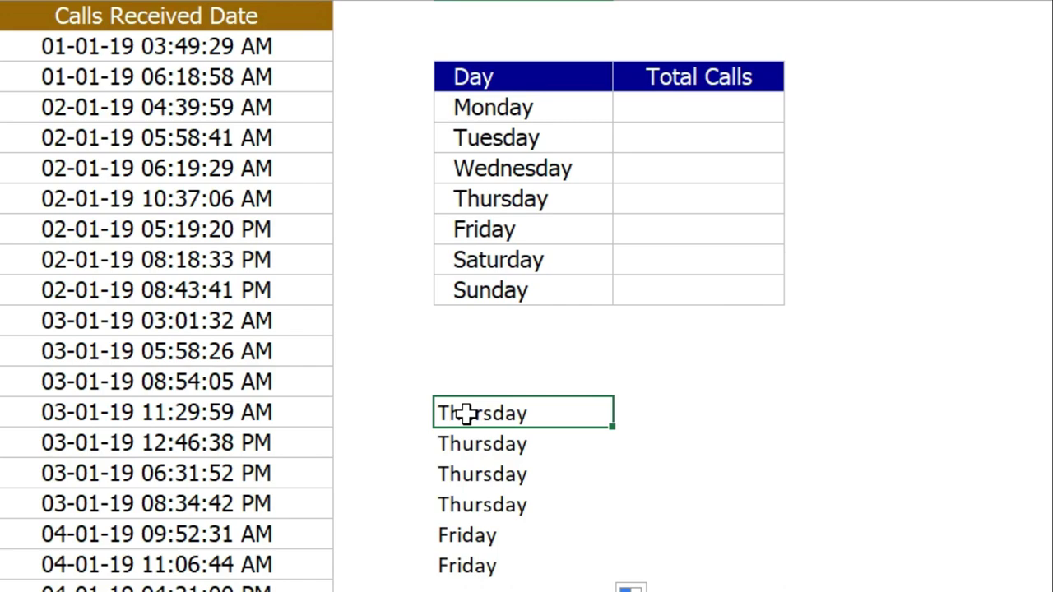
drag(467, 414, 463, 557)
key(Delete)
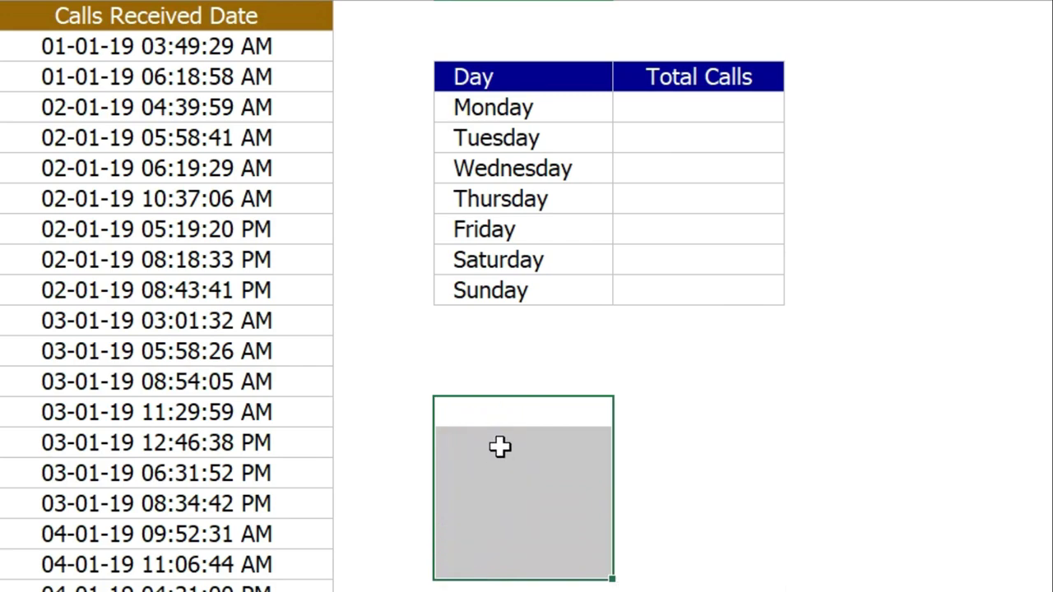
Step: Enter =TEXT(C6,"DDDD") in the helper cell, returning Wednesday
click(511, 411)
text(=)
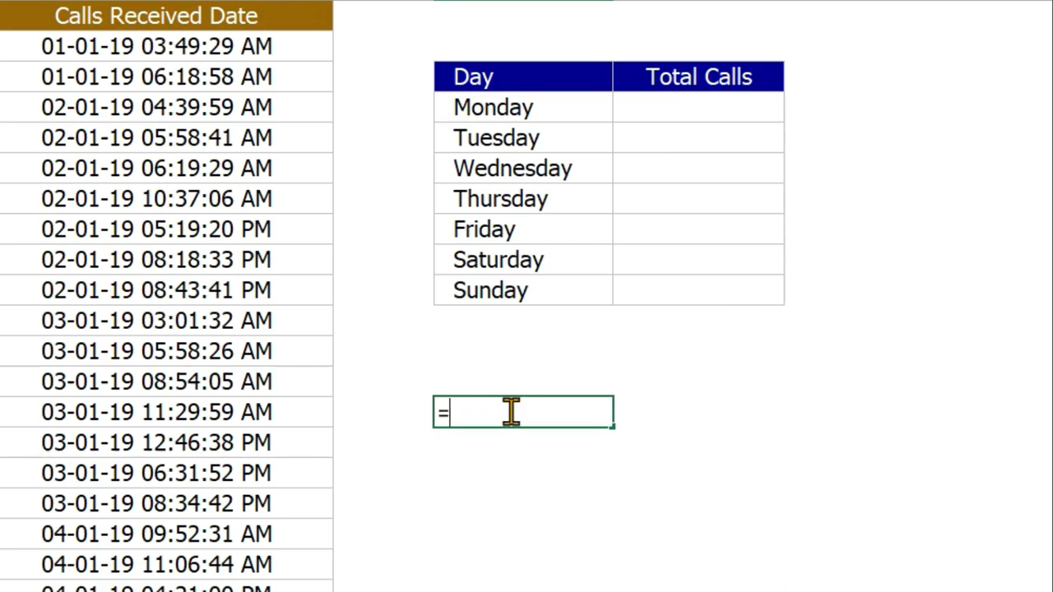
text(TEXT()
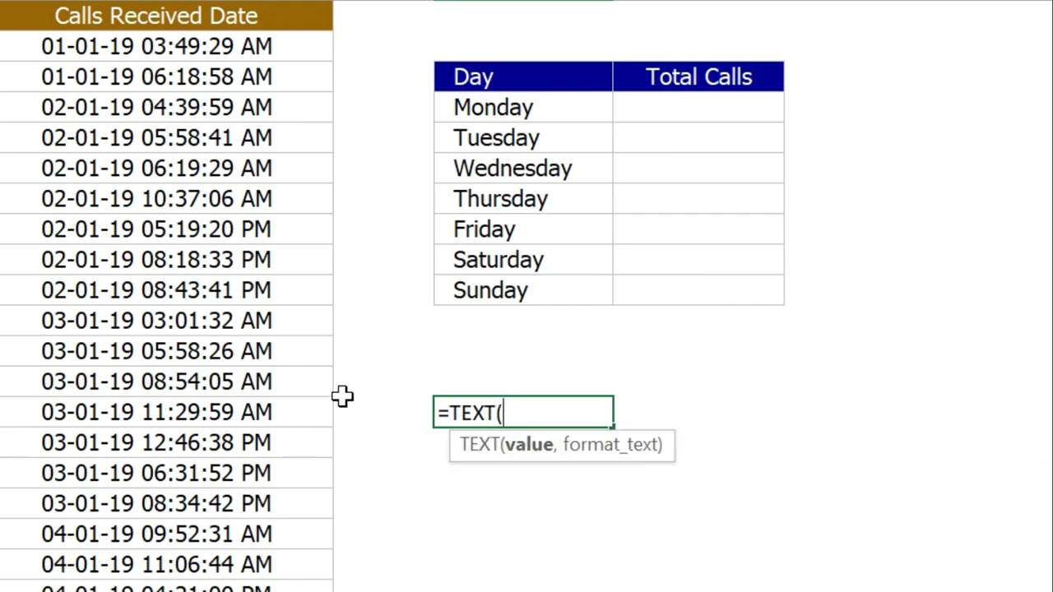
click(116, 168)
text(,")
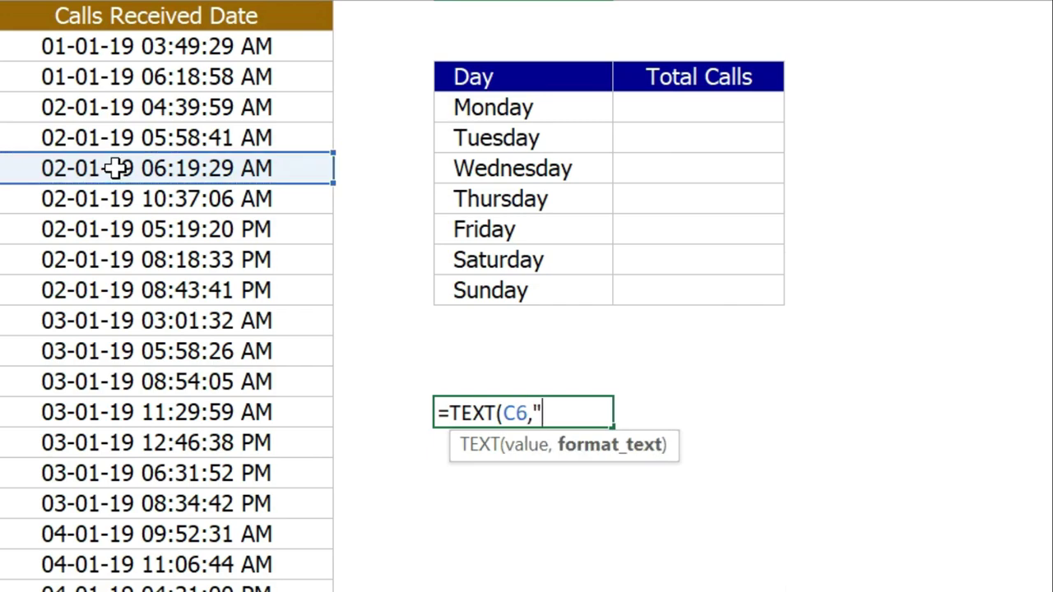
text(DDDD"))
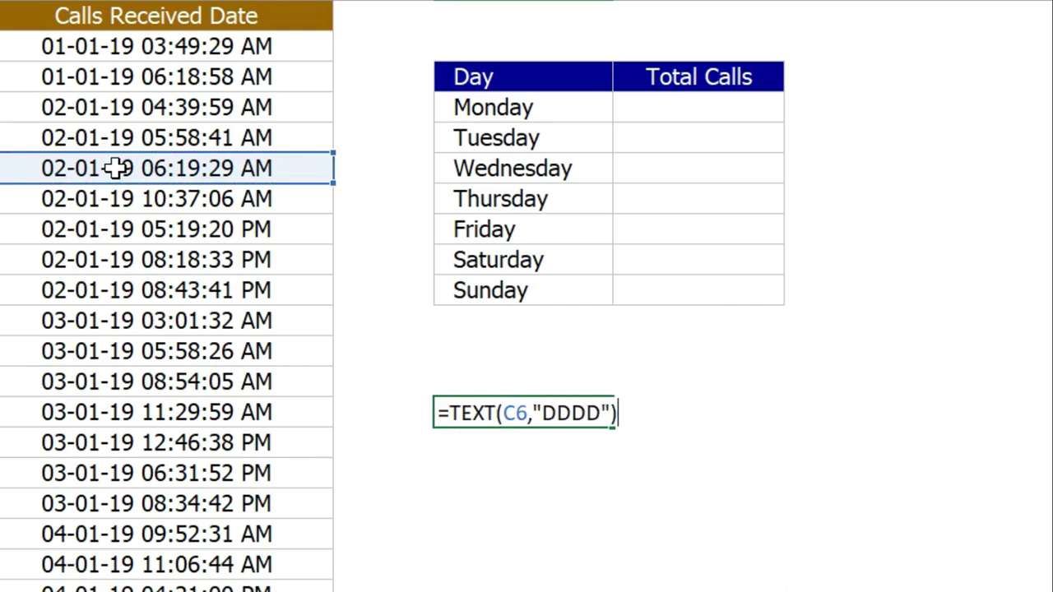
key(ctrl+Return)
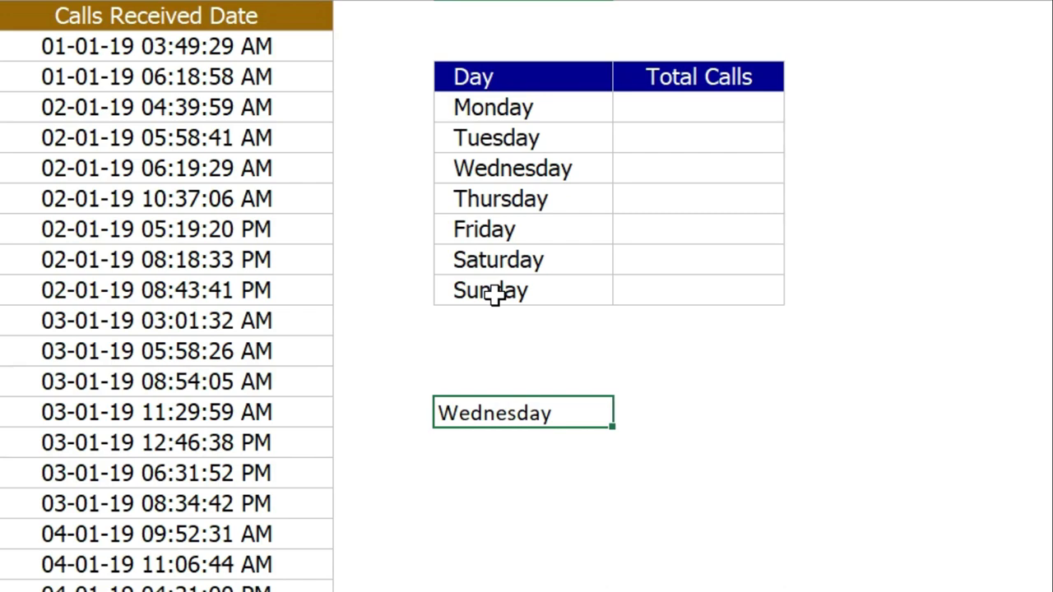
Step: Review the weekday formula unchanged and select the first several call dates
click(709, 100)
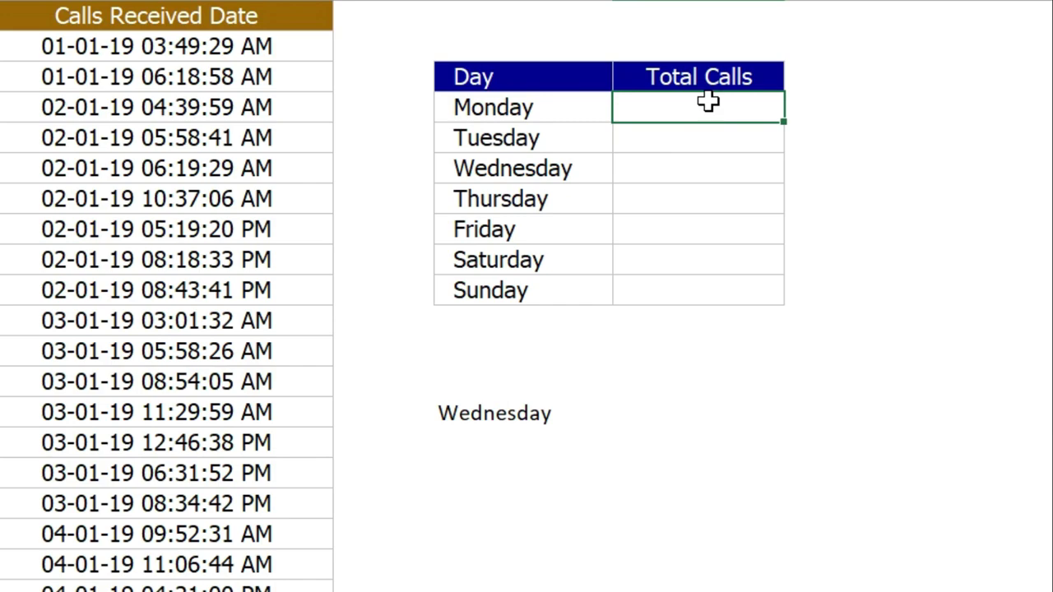
double_click(483, 413)
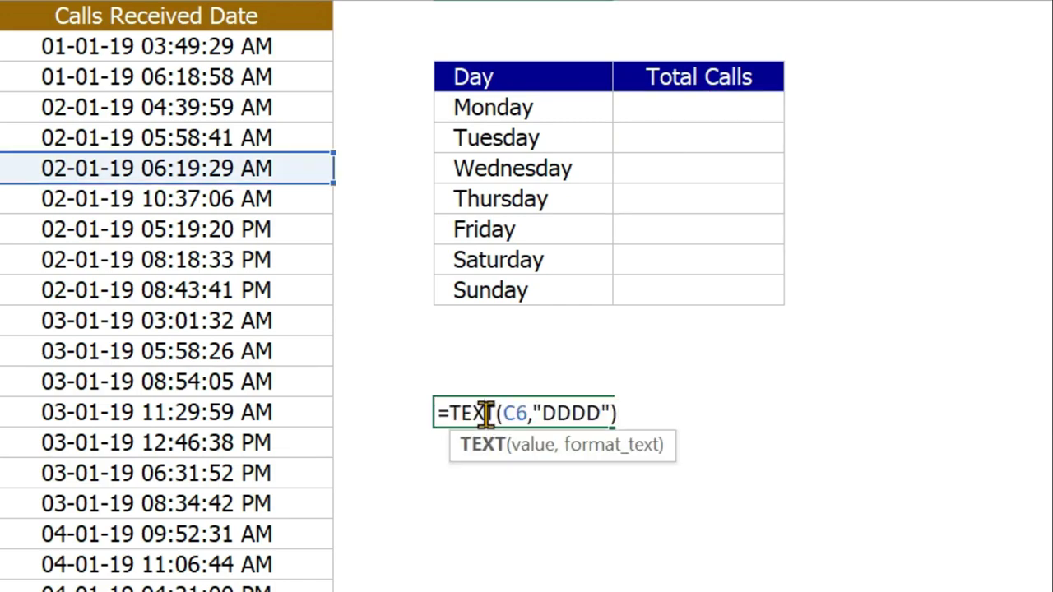
key(Escape)
click(204, 53)
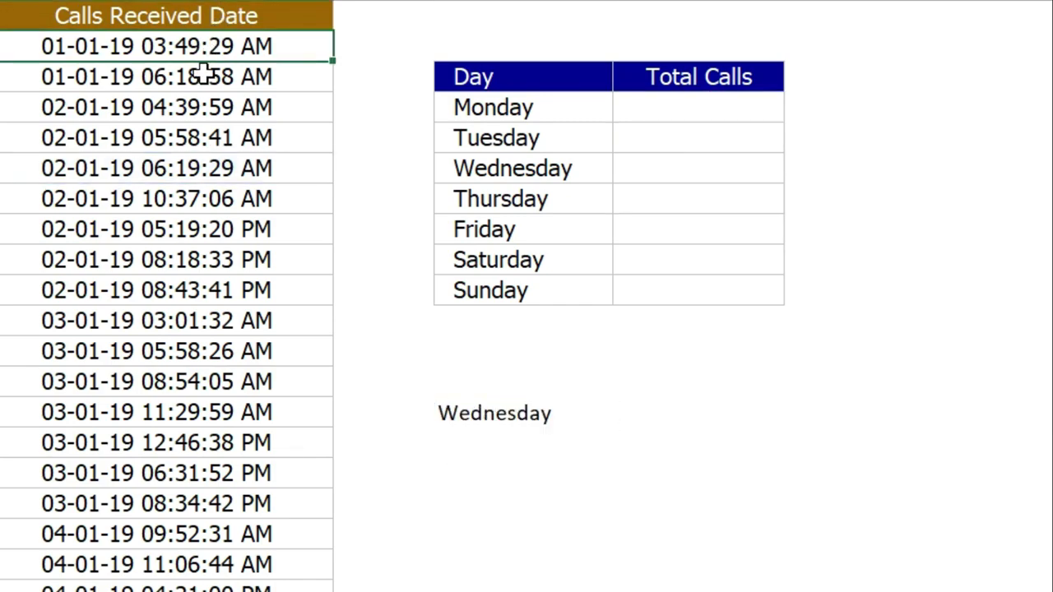
drag(205, 74, 181, 246)
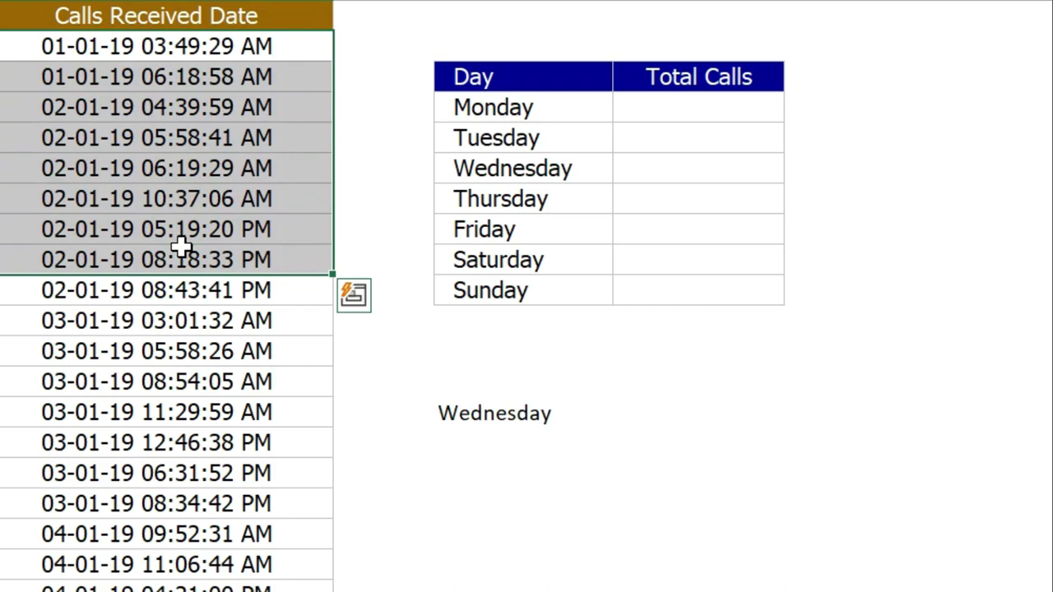
Step: Select the whole date column, then go back to Monday's Total Calls cell
key(ctrl+shift+Down)
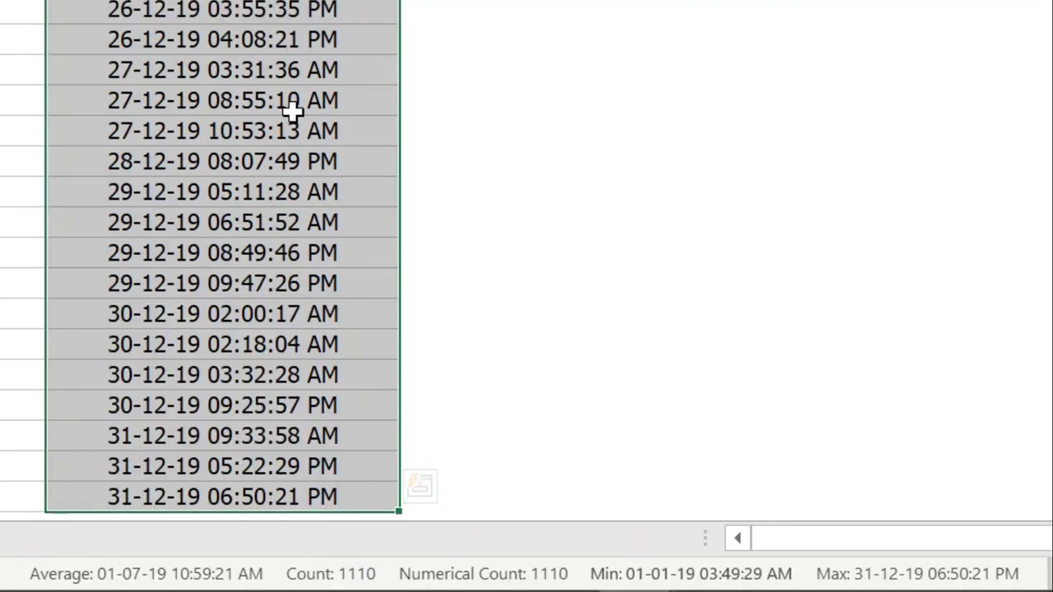
key(ctrl+Home)
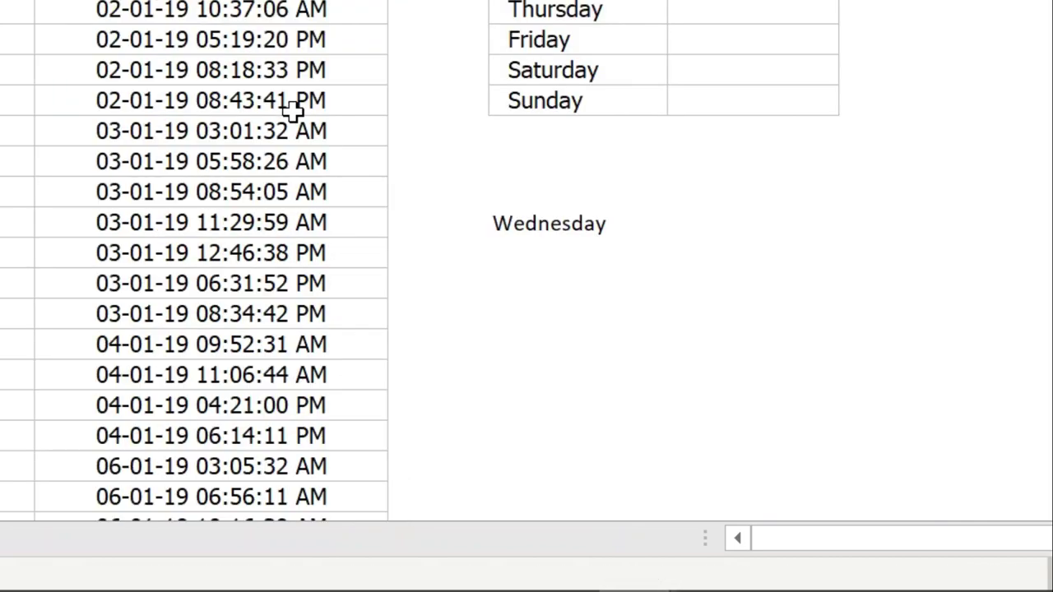
click(691, 114)
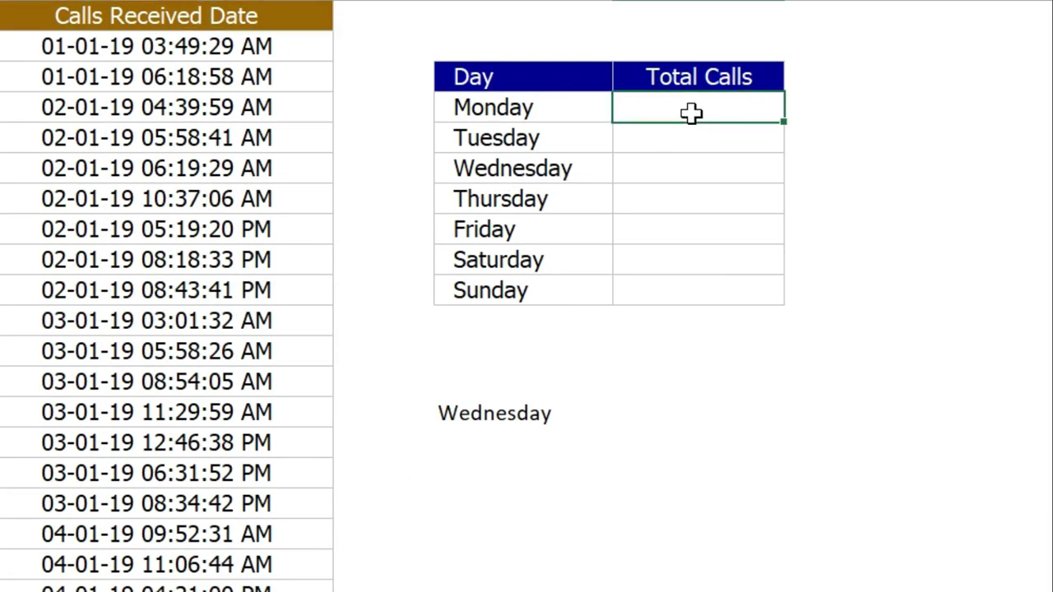
click(478, 407)
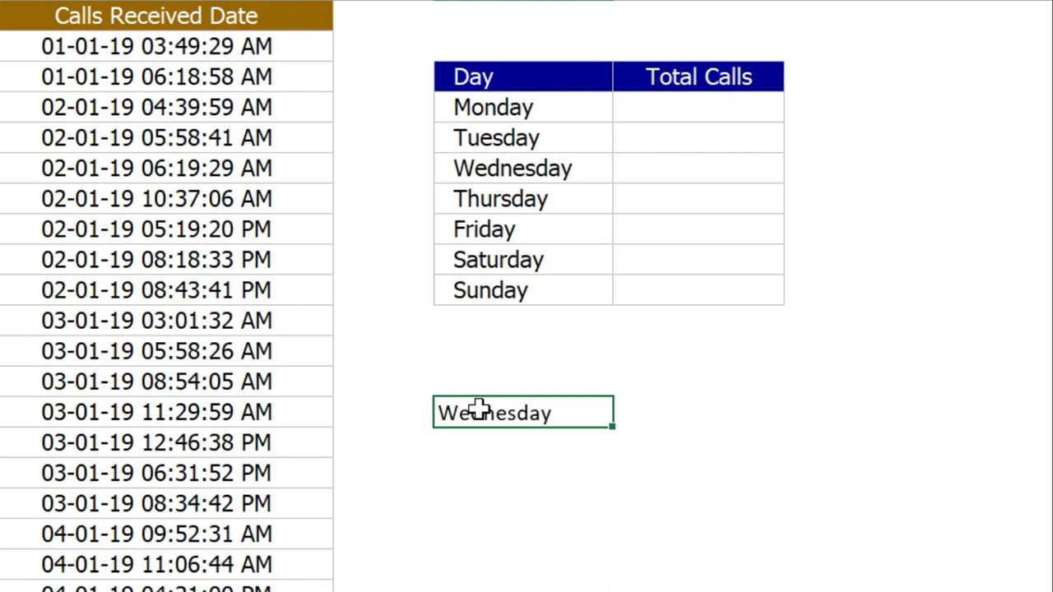
click(691, 101)
Step: Start Monday's formula as =TEXT($C$2:$C$1111,"DDDD") with the locked date range
text(=)
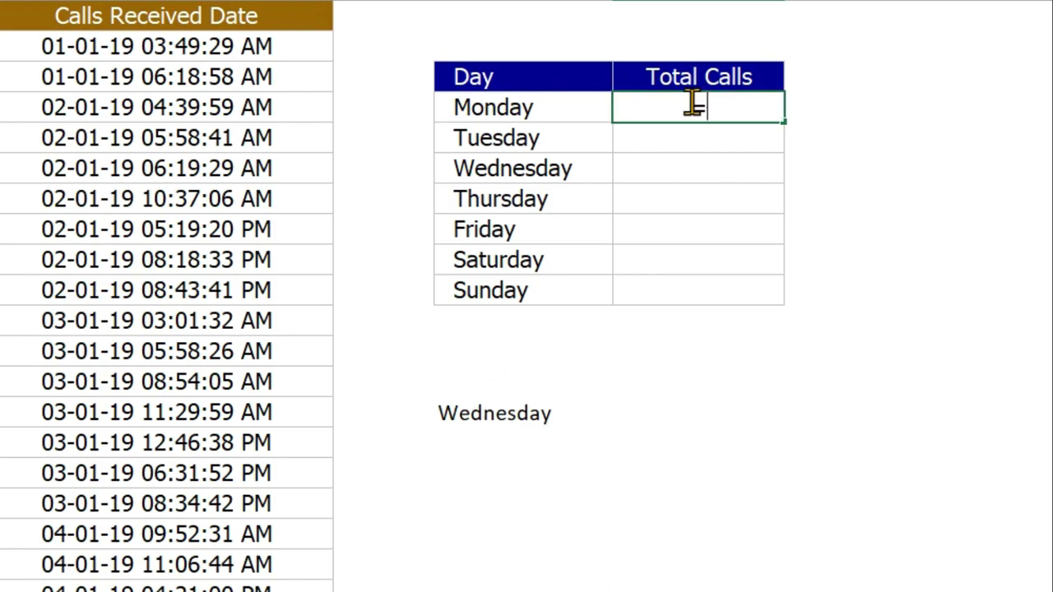
text(TEXT)
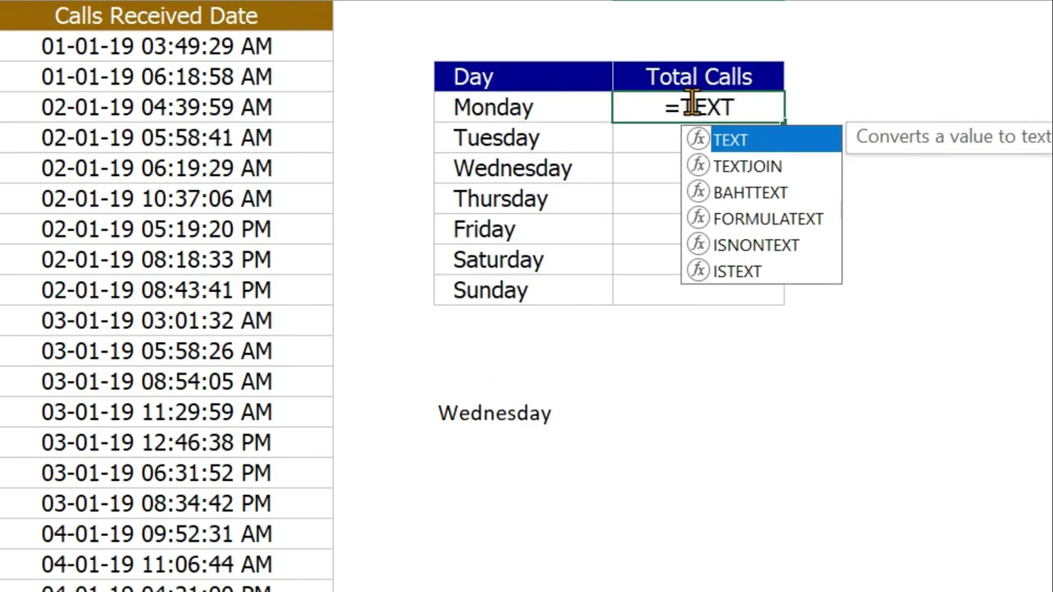
text(()
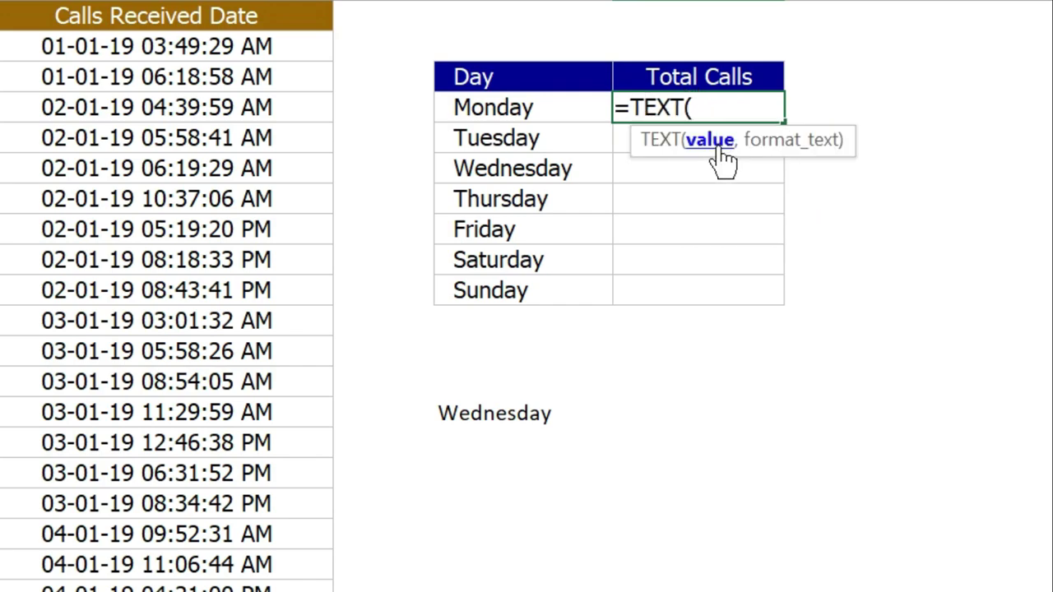
click(195, 44)
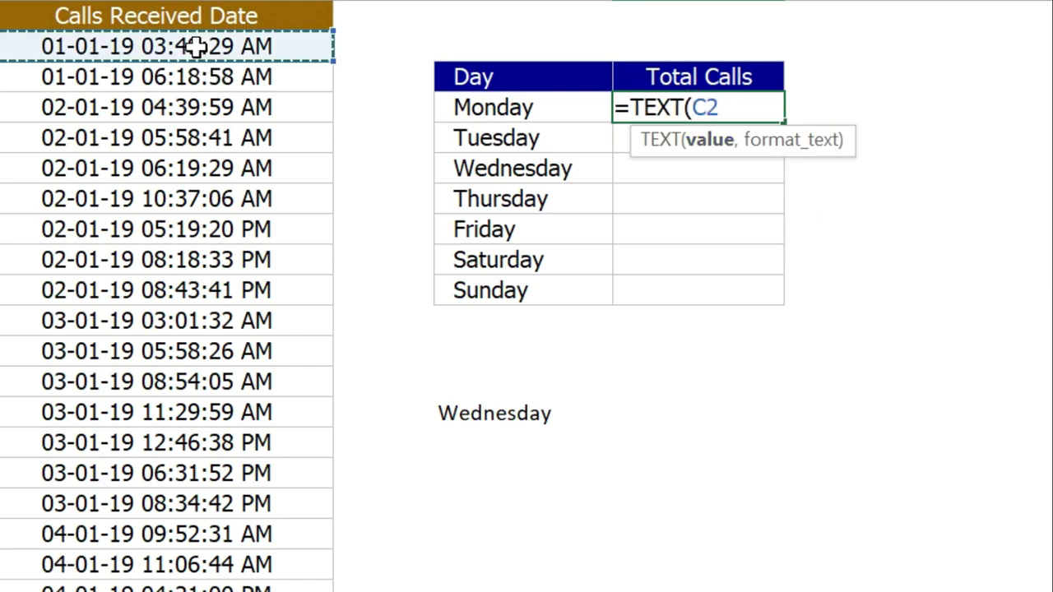
key(ctrl+shift+Down)
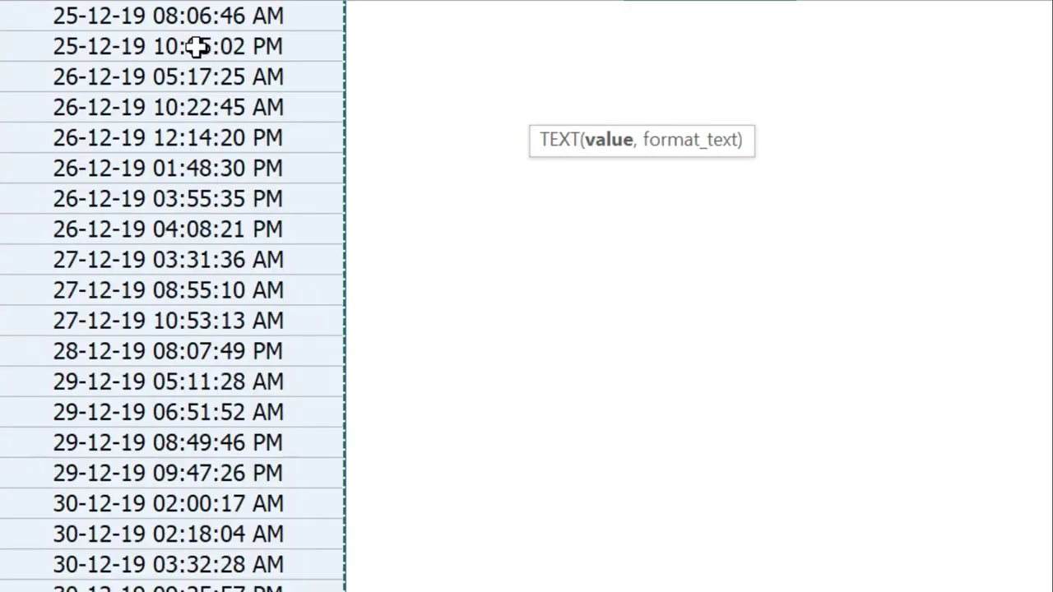
key(F4)
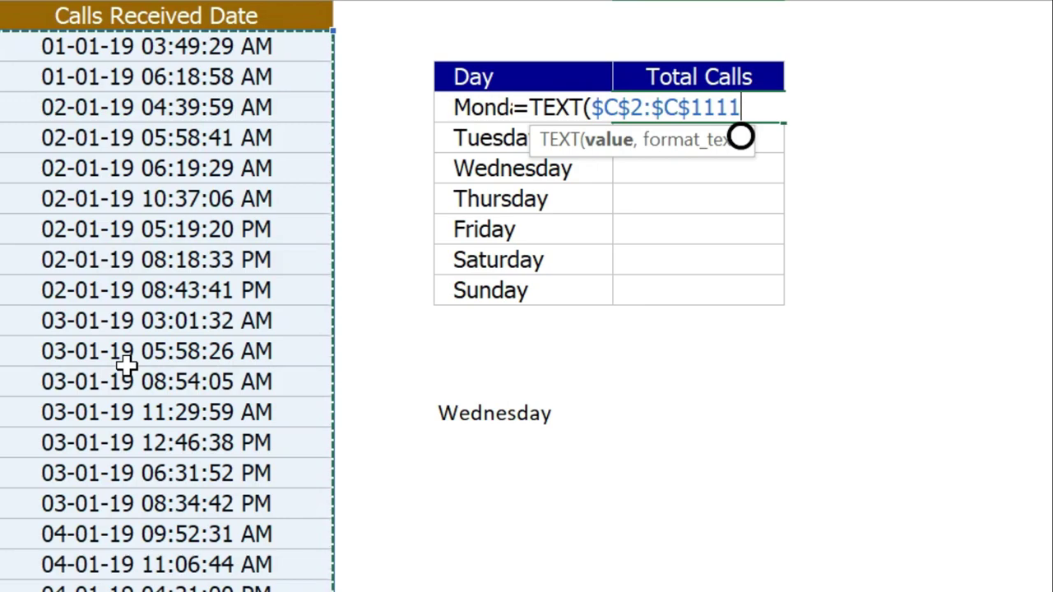
text(,)
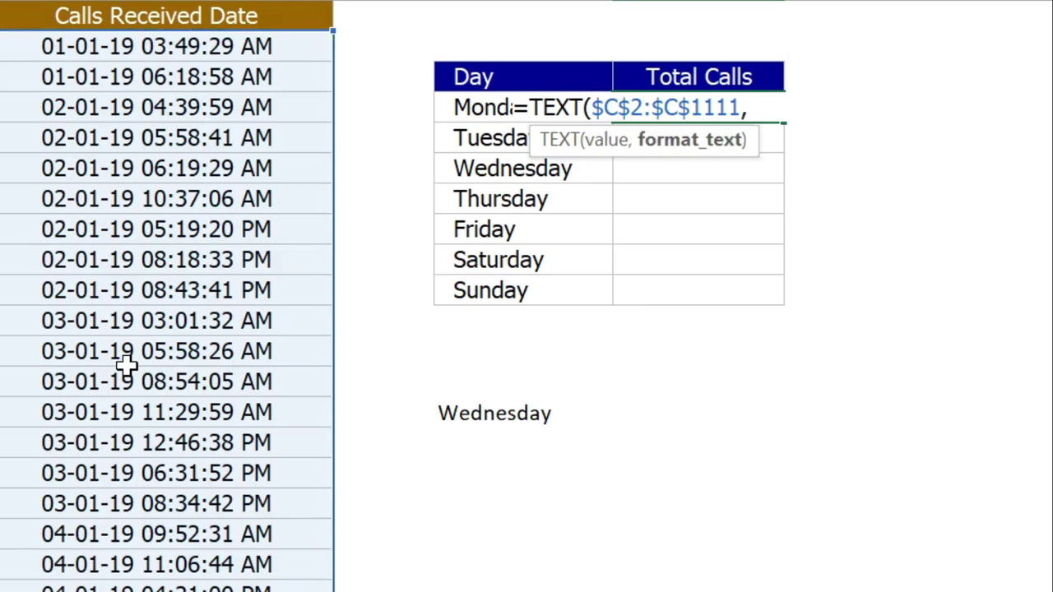
text("DDD)
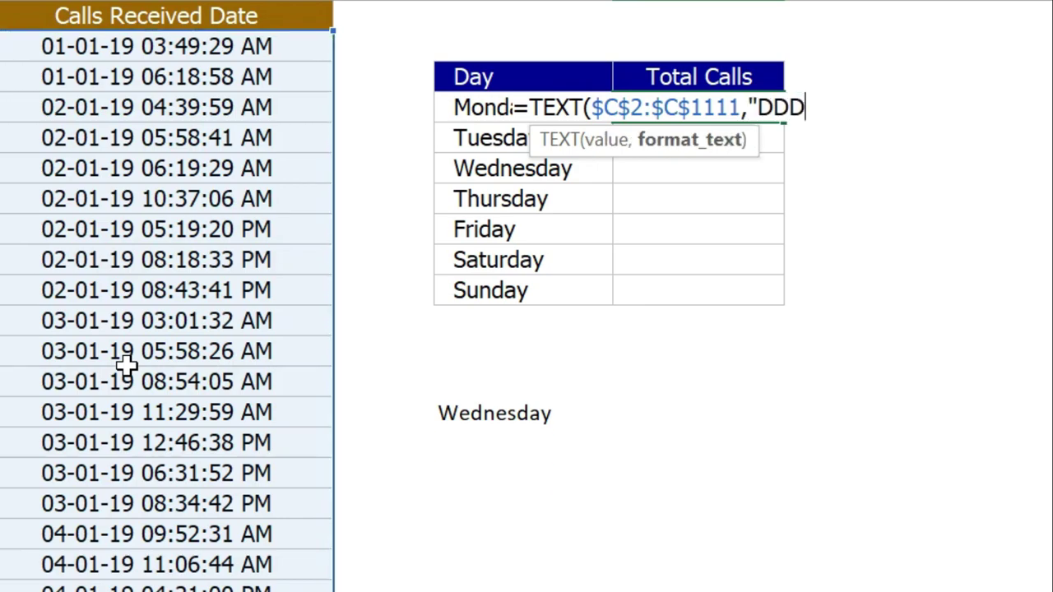
text(D")
text())
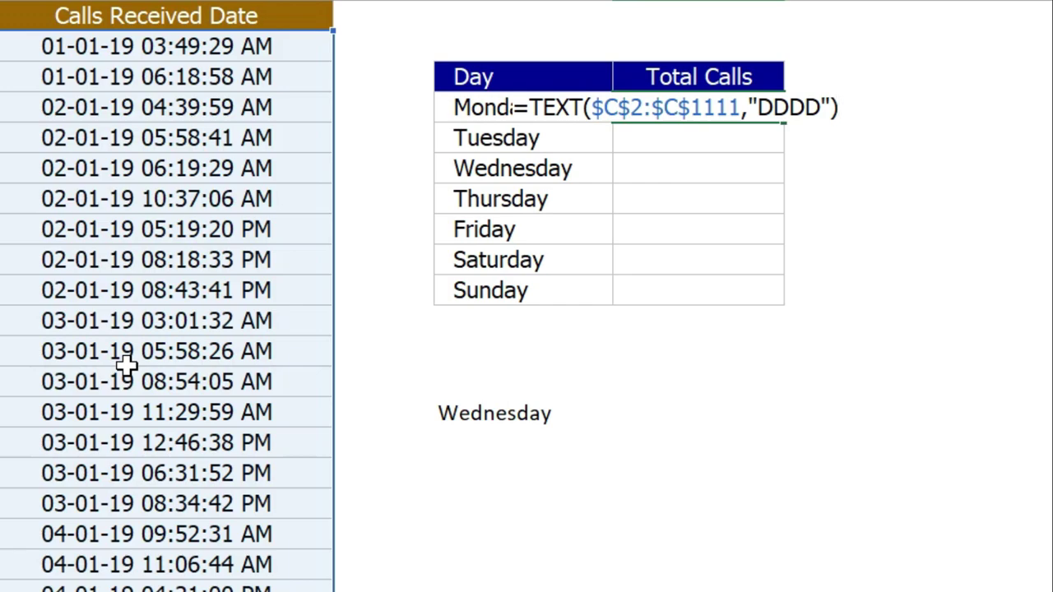
drag(531, 107, 850, 105)
key(F9)
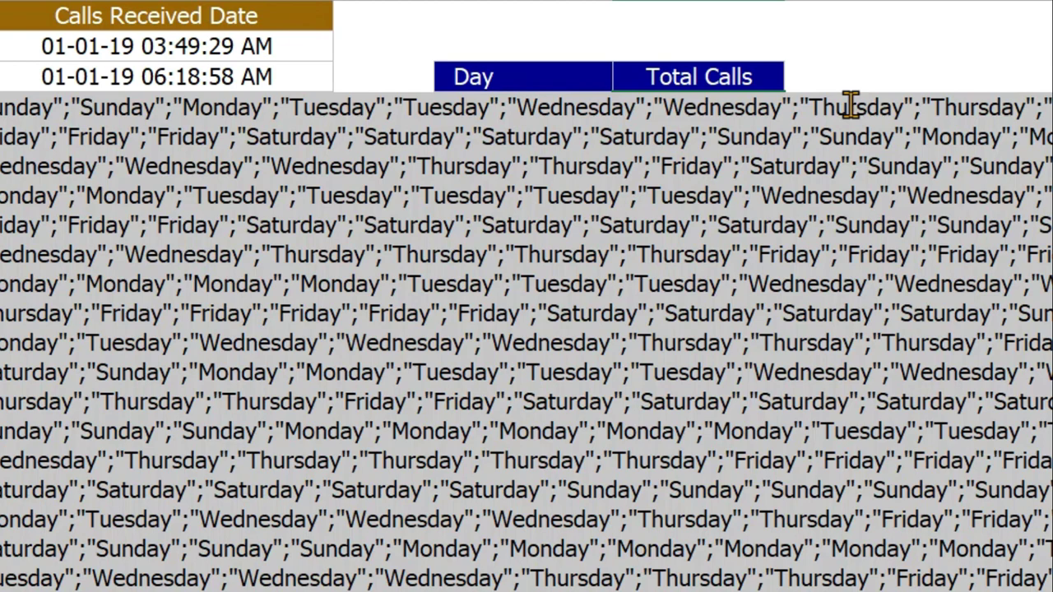
key(ctrl+z)
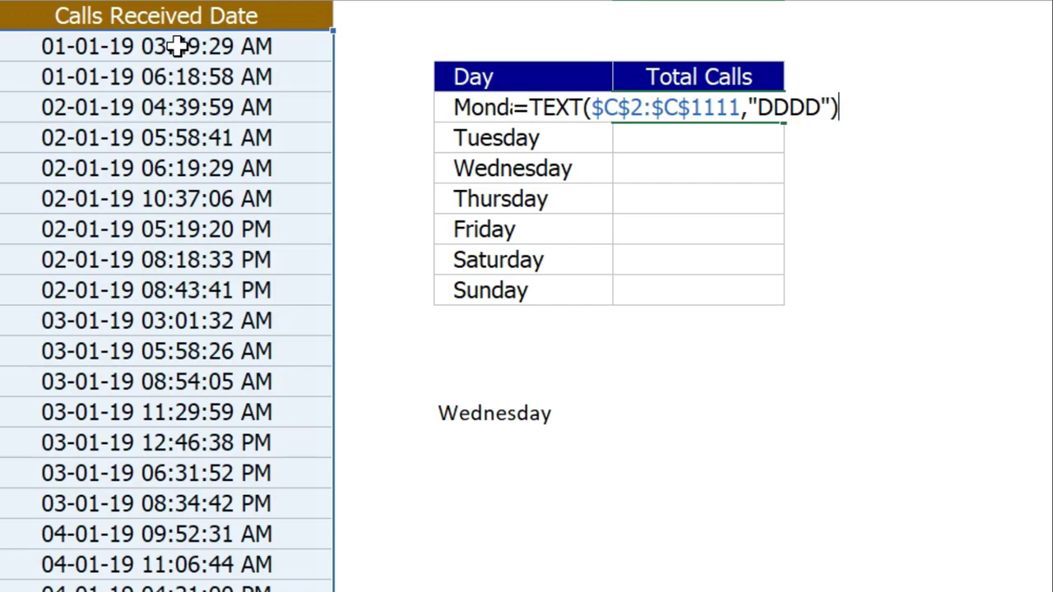
Step: Add =E4 to the TEXT formula and preview the TRUE/FALSE results with F9
text(=)
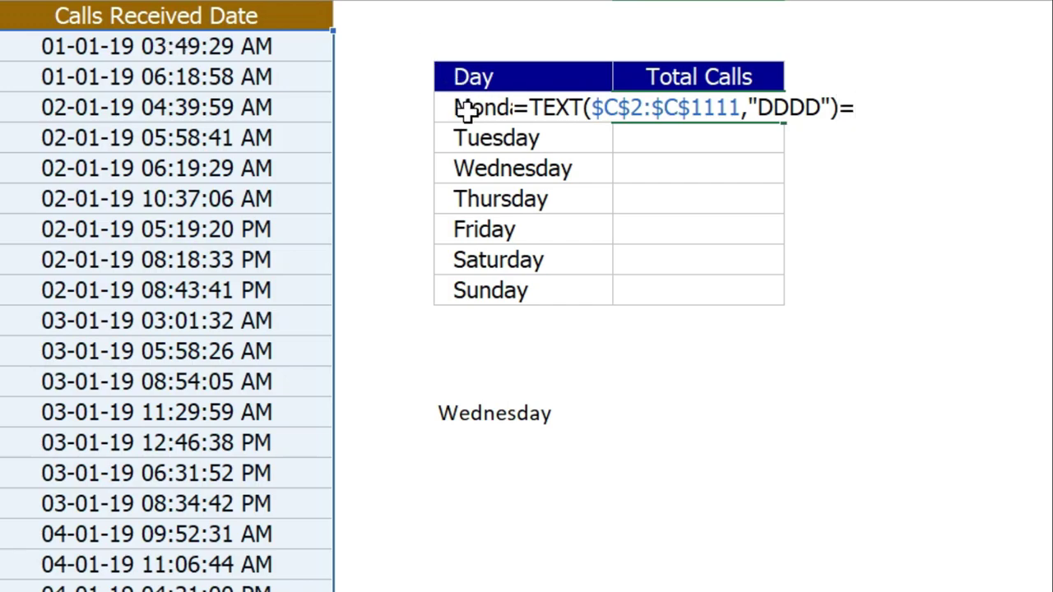
click(466, 109)
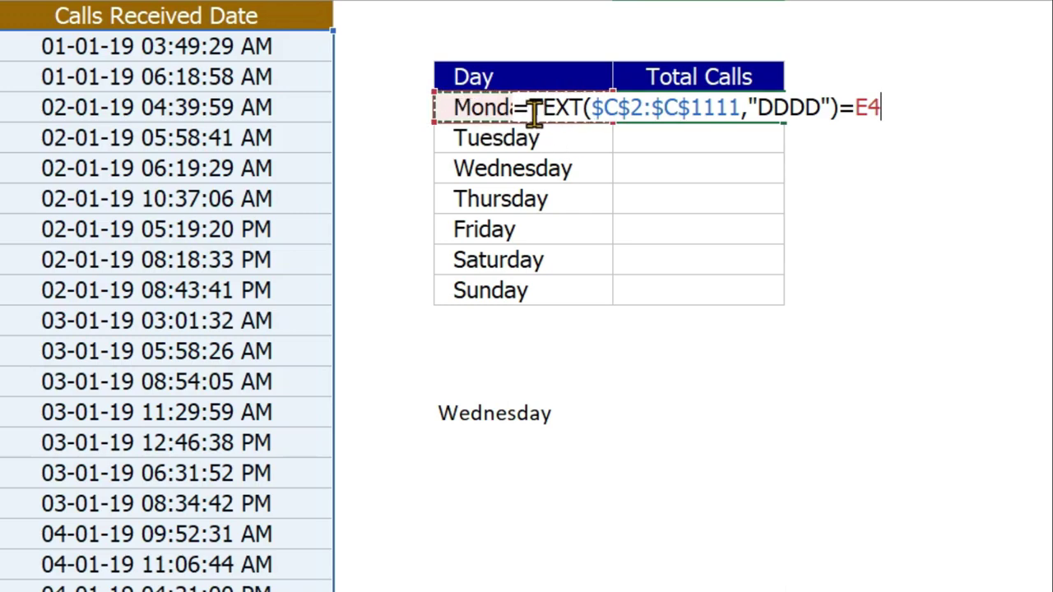
drag(530, 108, 949, 105)
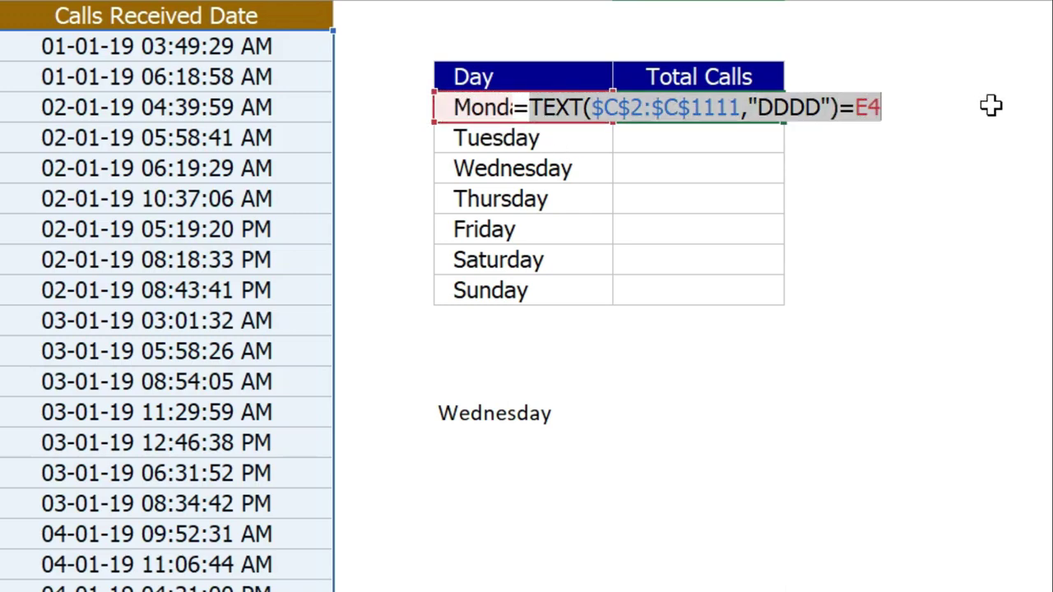
key(F9)
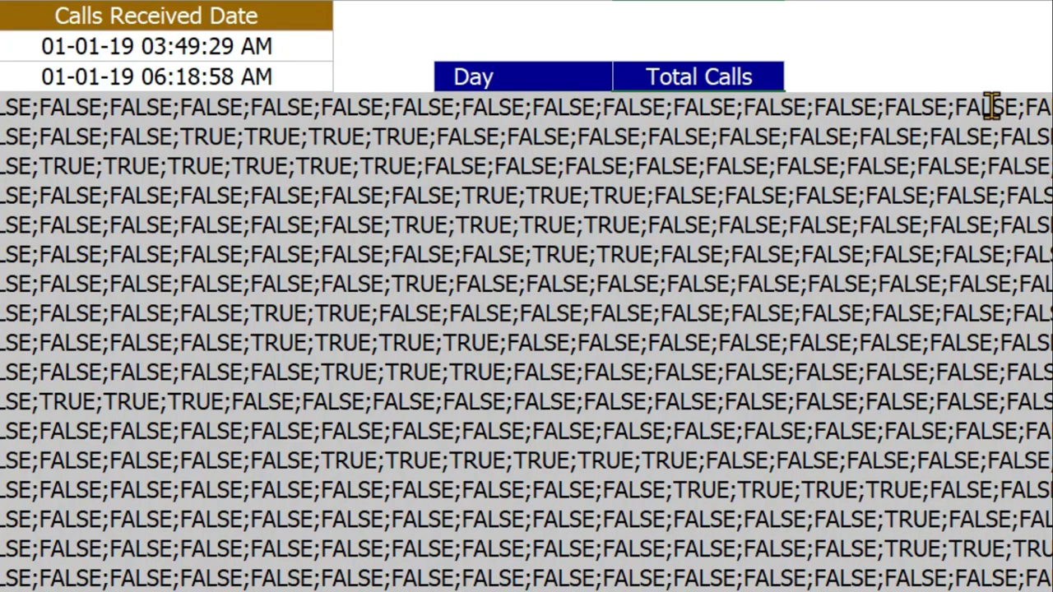
key(ctrl+z)
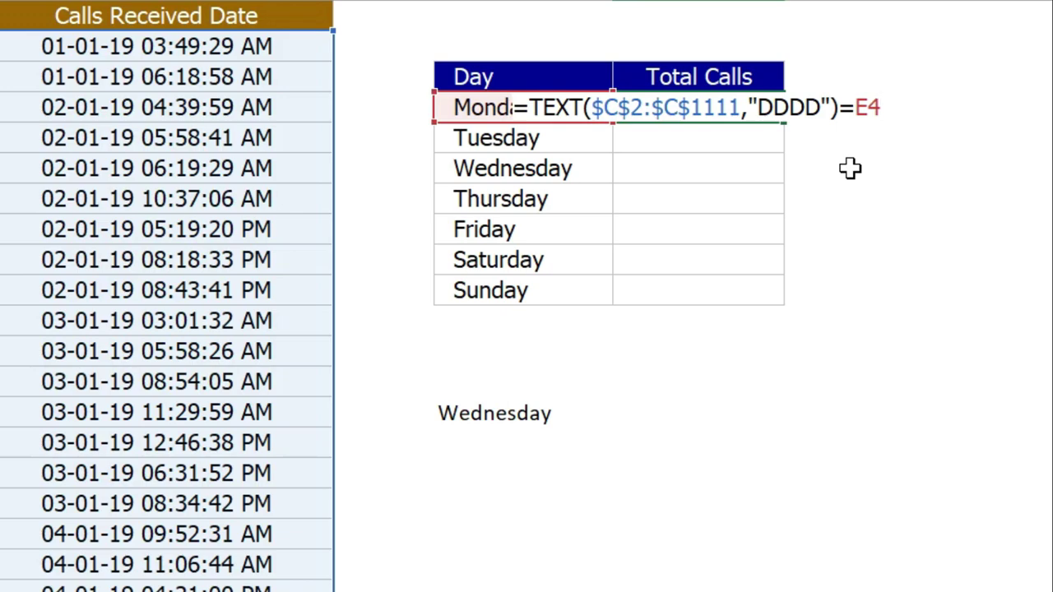
Step: Wrap the E4 comparison in IF(...,1,0) and preview the ones and zeros with F9
click(530, 108)
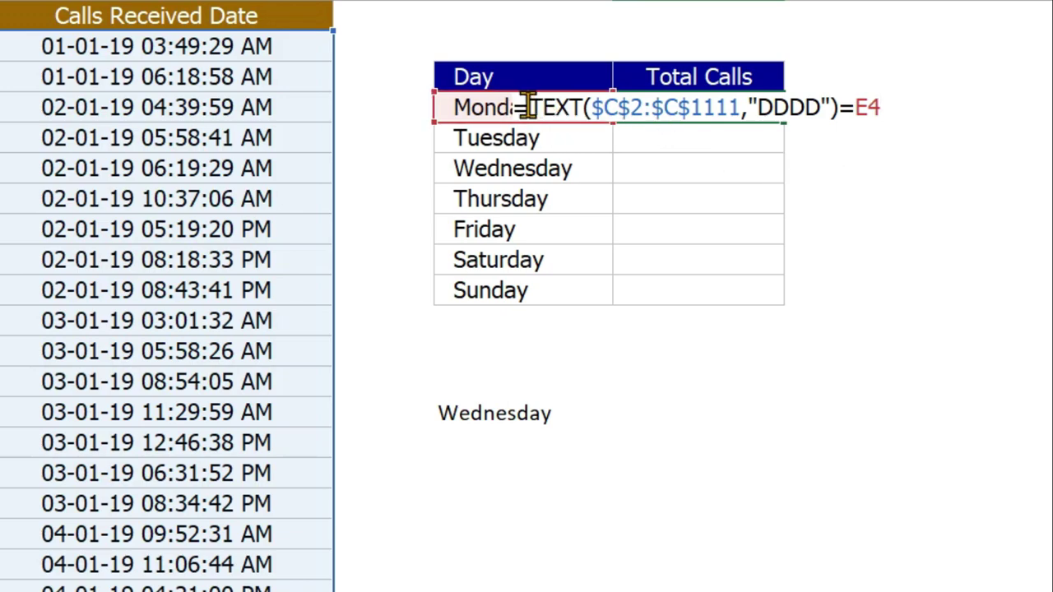
text(IF)
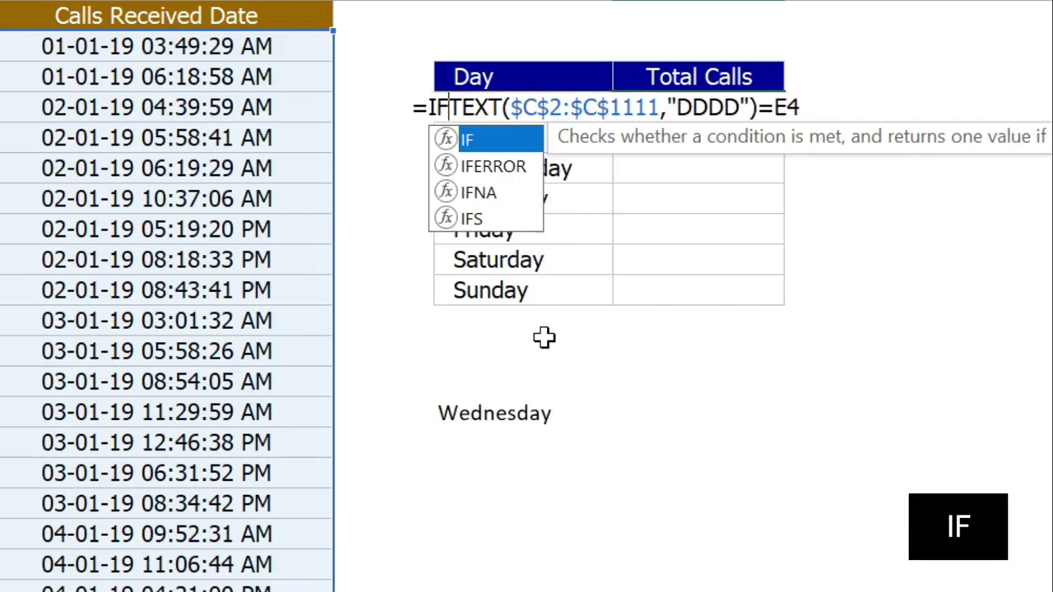
text(()
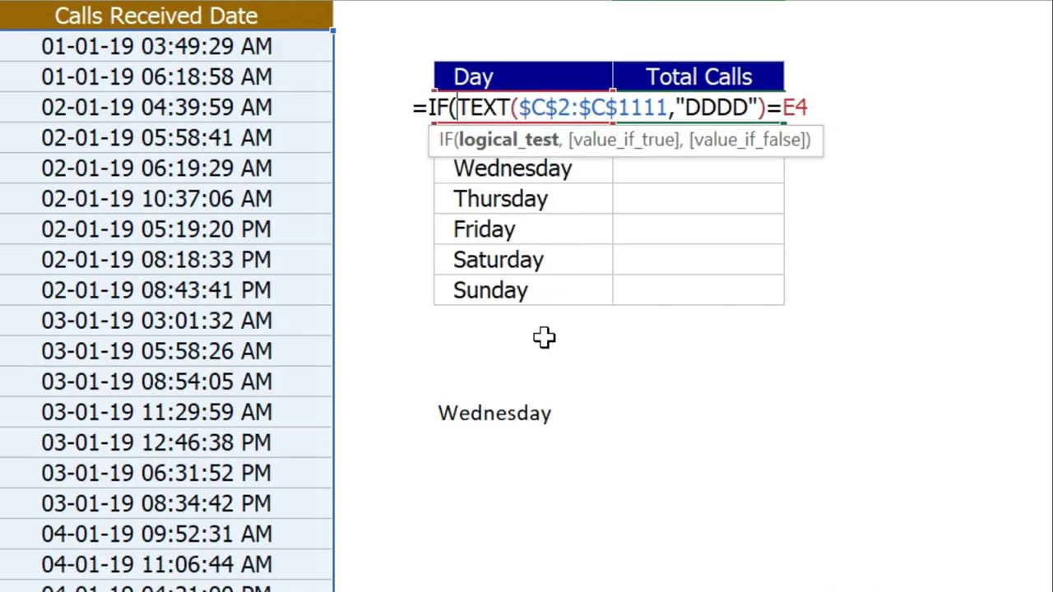
click(522, 142)
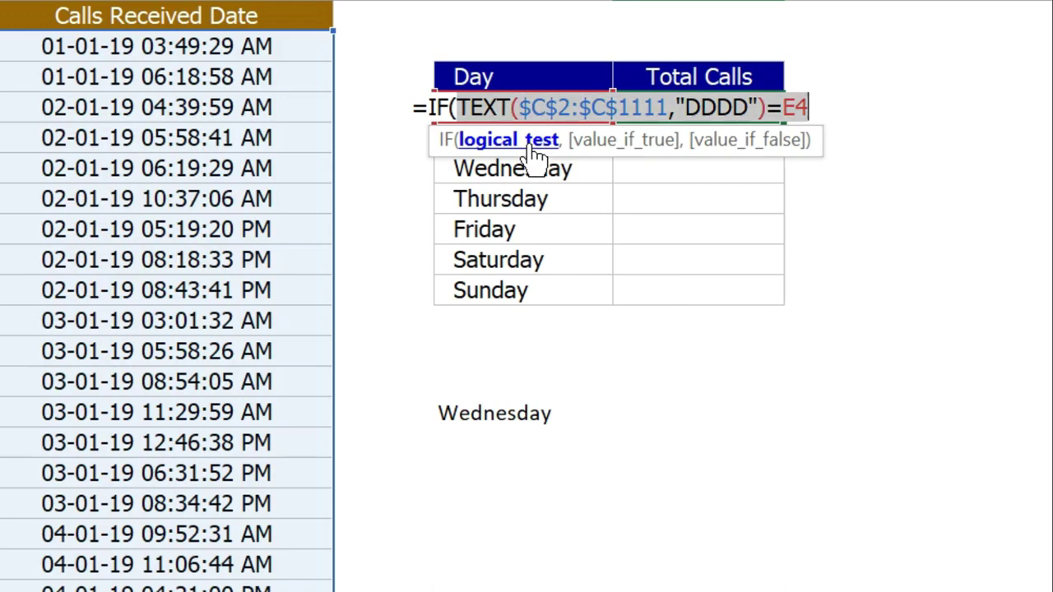
click(827, 107)
text(,)
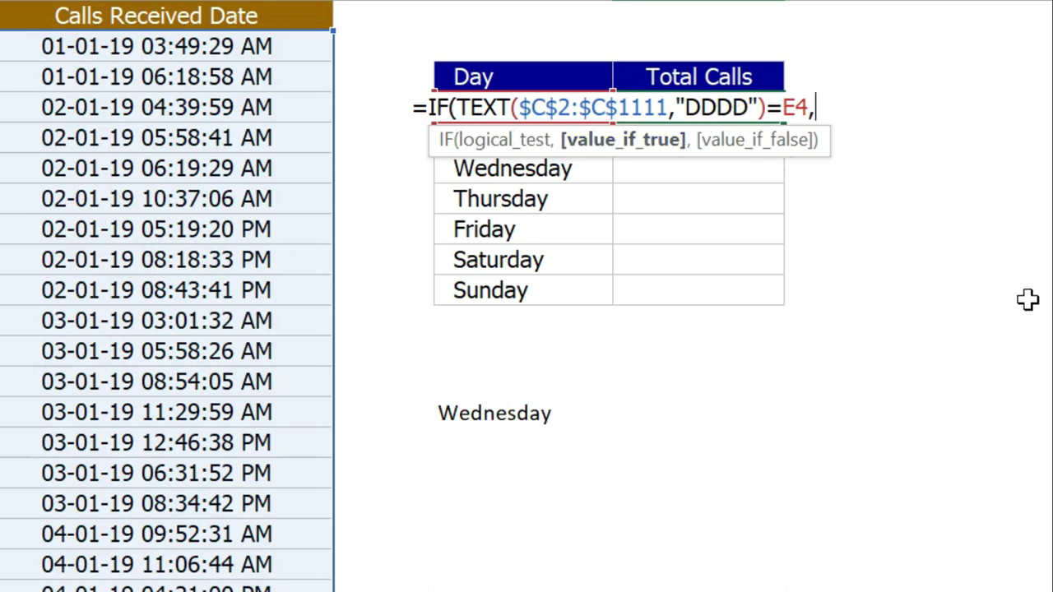
text(1)
text(,)
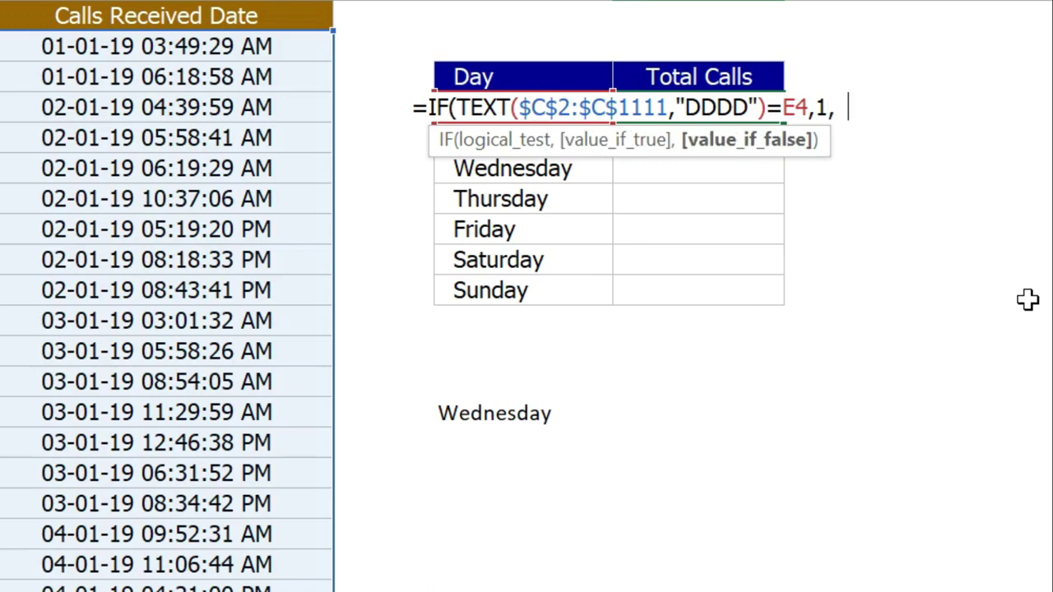
text(0))
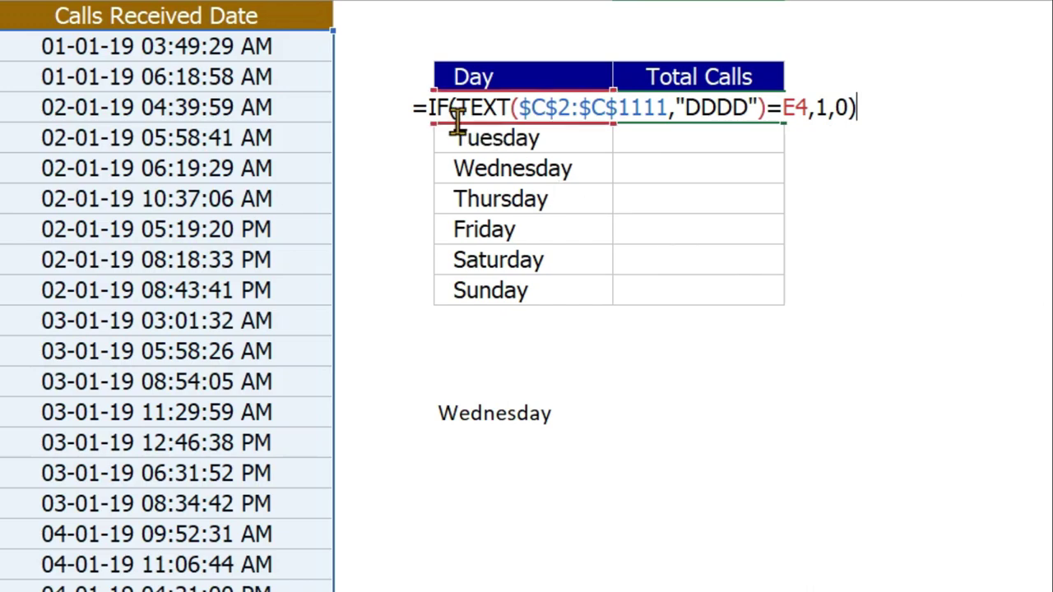
drag(428, 108, 921, 105)
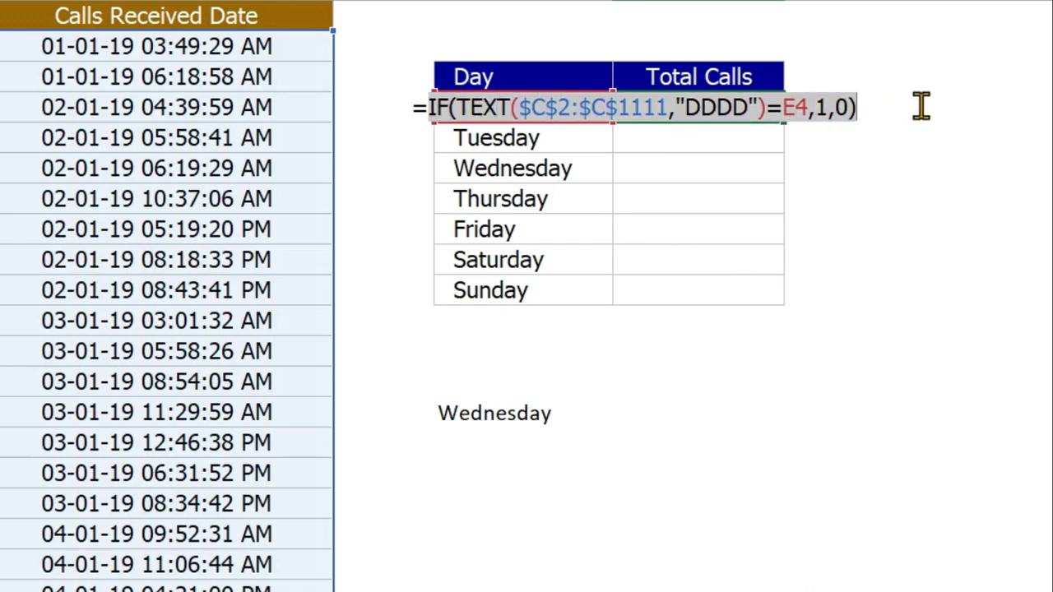
key(F9)
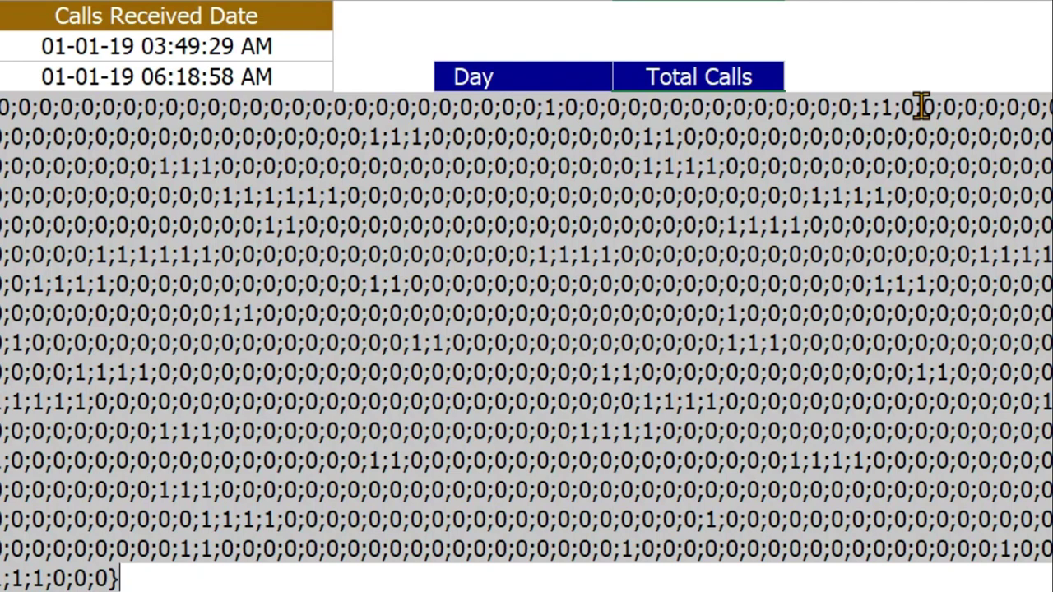
key(ctrl+z)
Step: Enclose the IF expression in SUM( ) to total Monday's matching calls
click(446, 108)
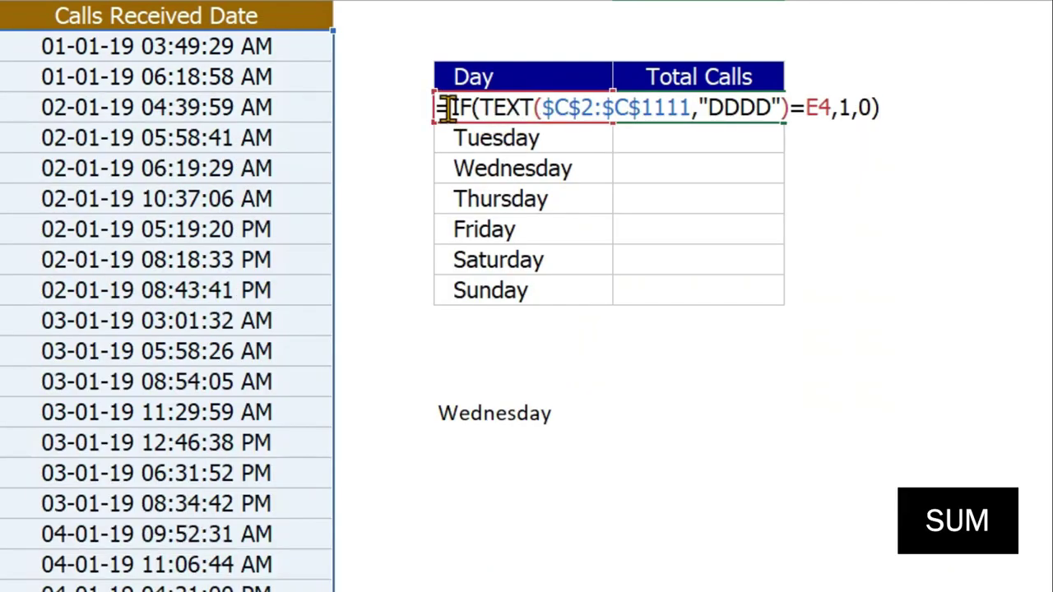
text(SU)
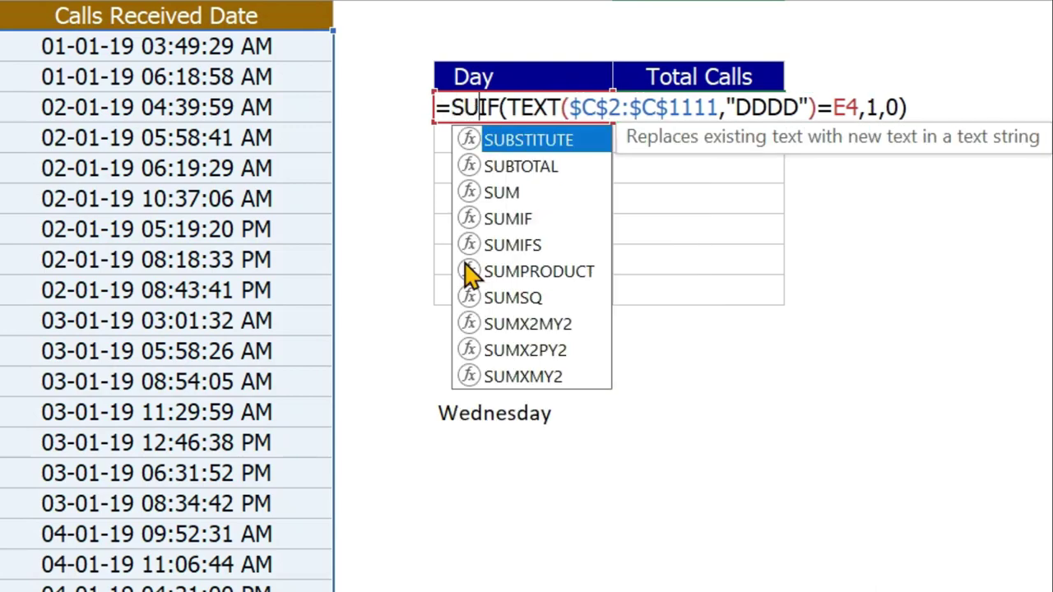
text(M()
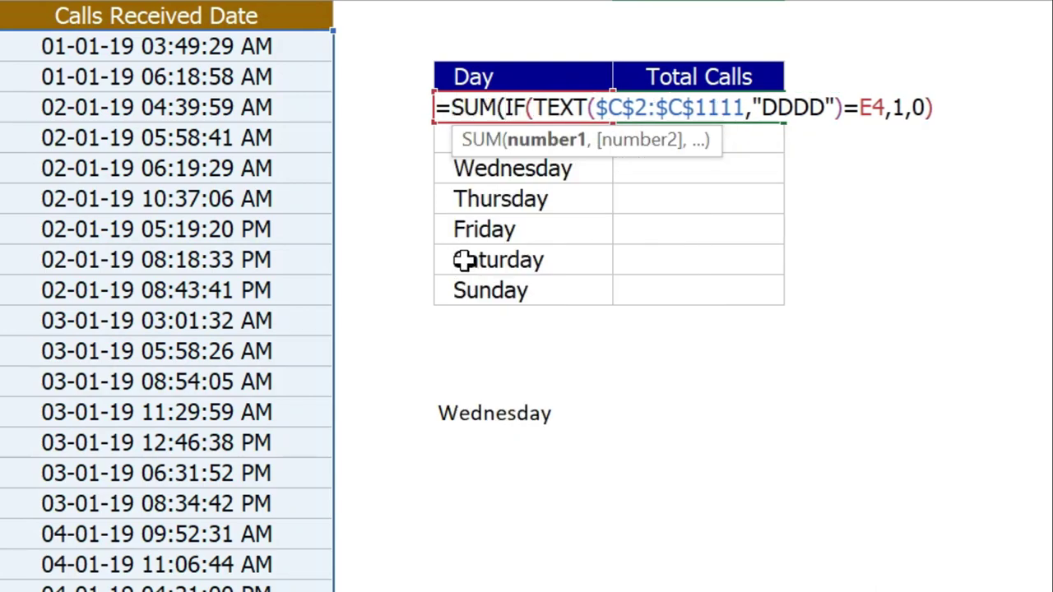
click(948, 113)
text())
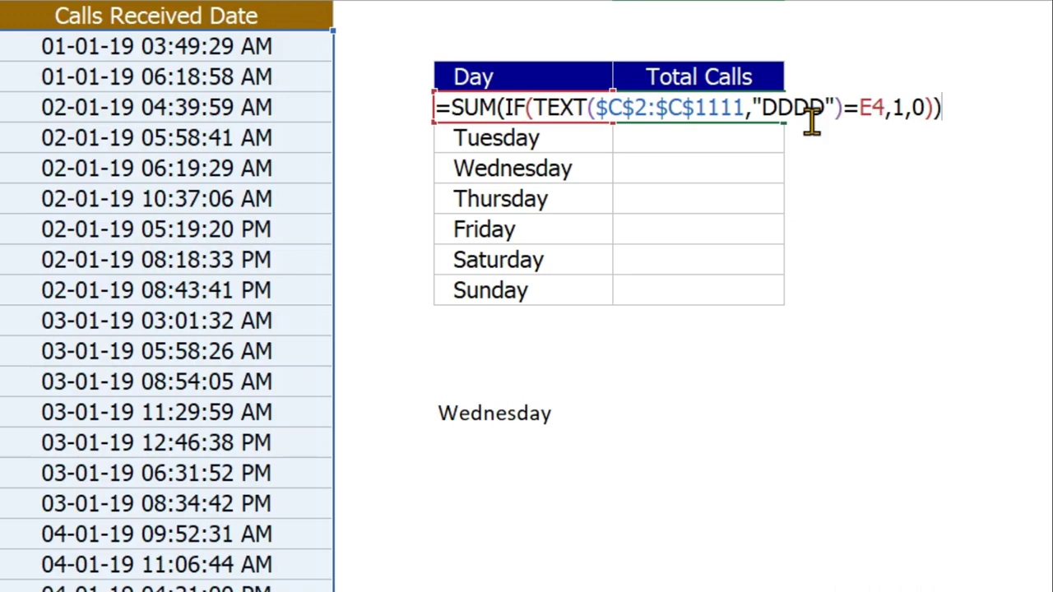
drag(860, 109, 890, 110)
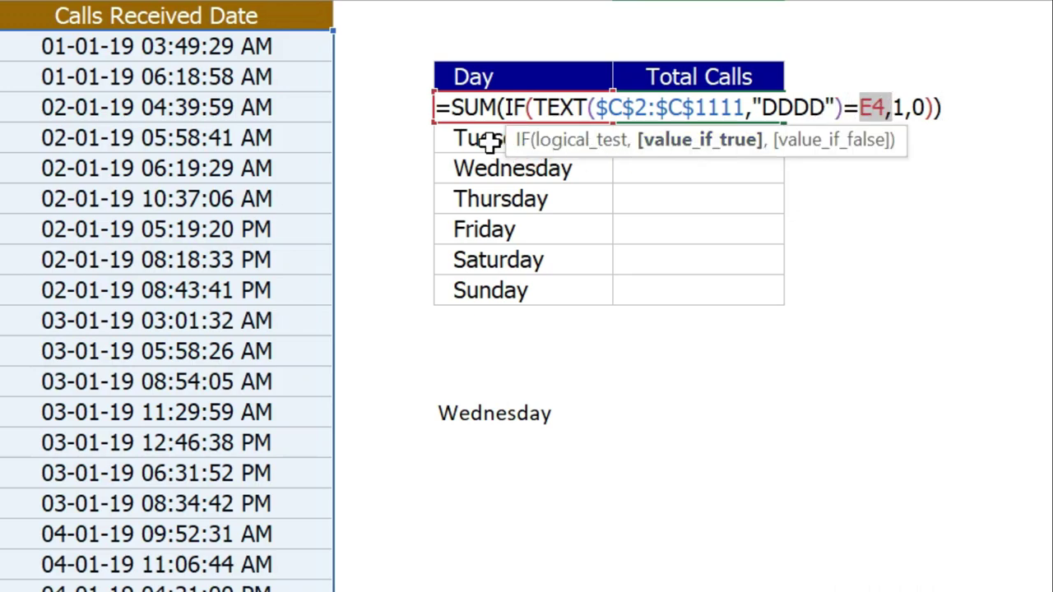
click(950, 108)
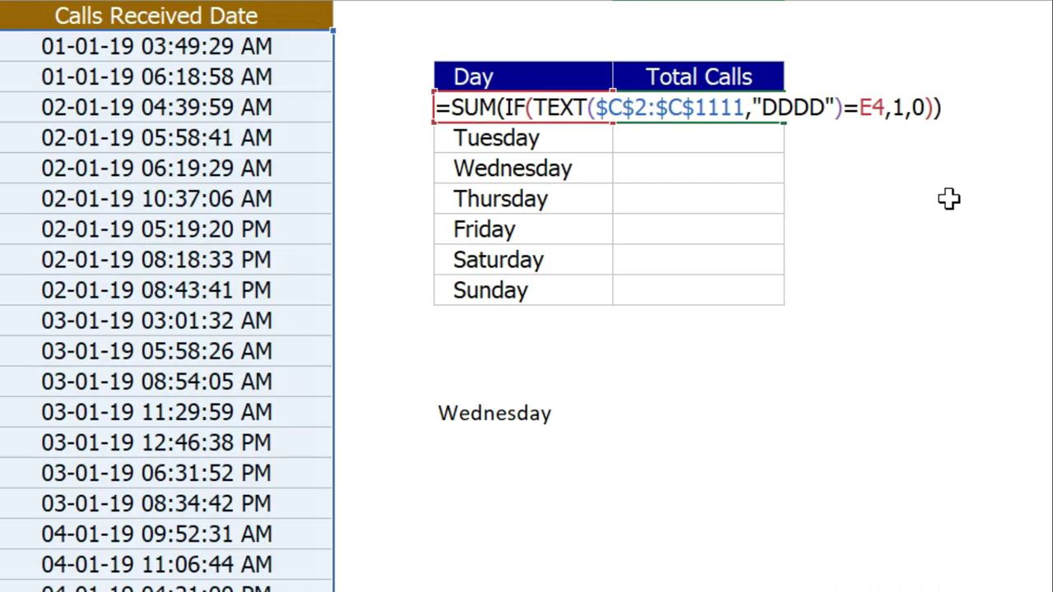
Step: Array-enter Monday's formula, fill it down, then clear the Tuesday–Sunday totals
key(ctrl+shift+Return)
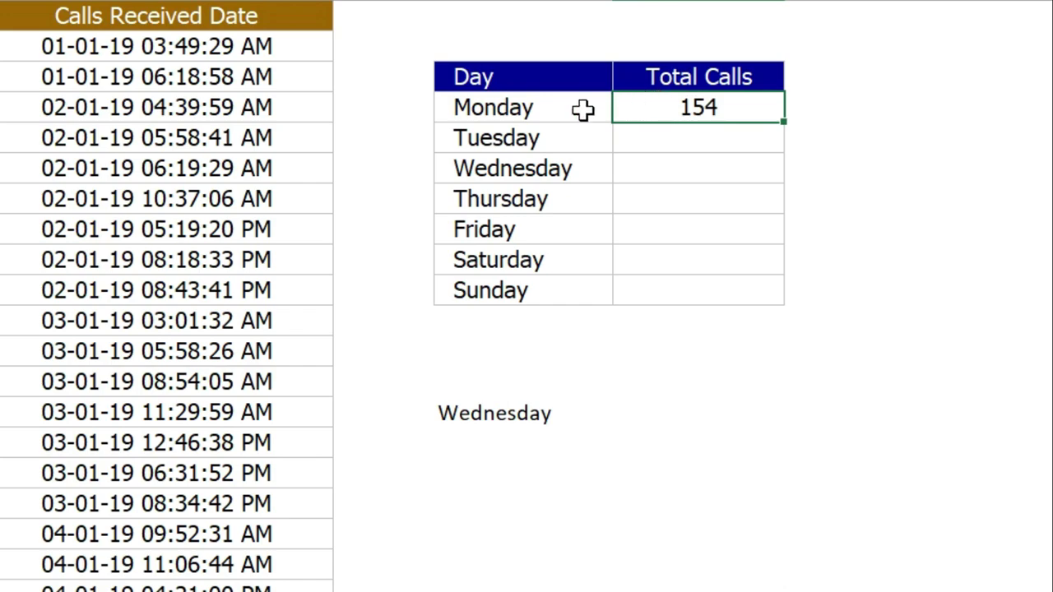
double_click(785, 123)
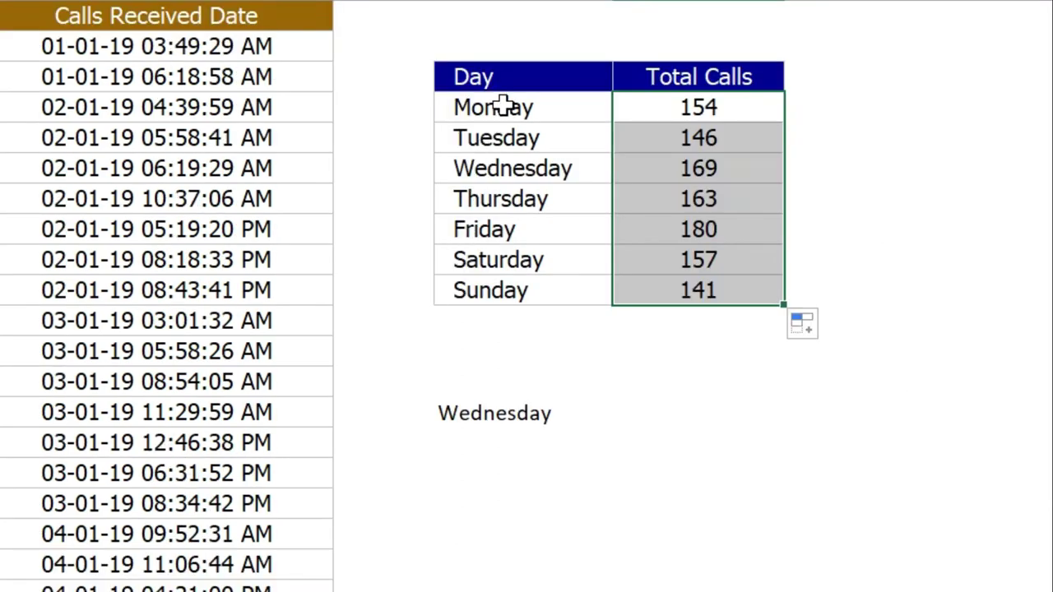
click(504, 106)
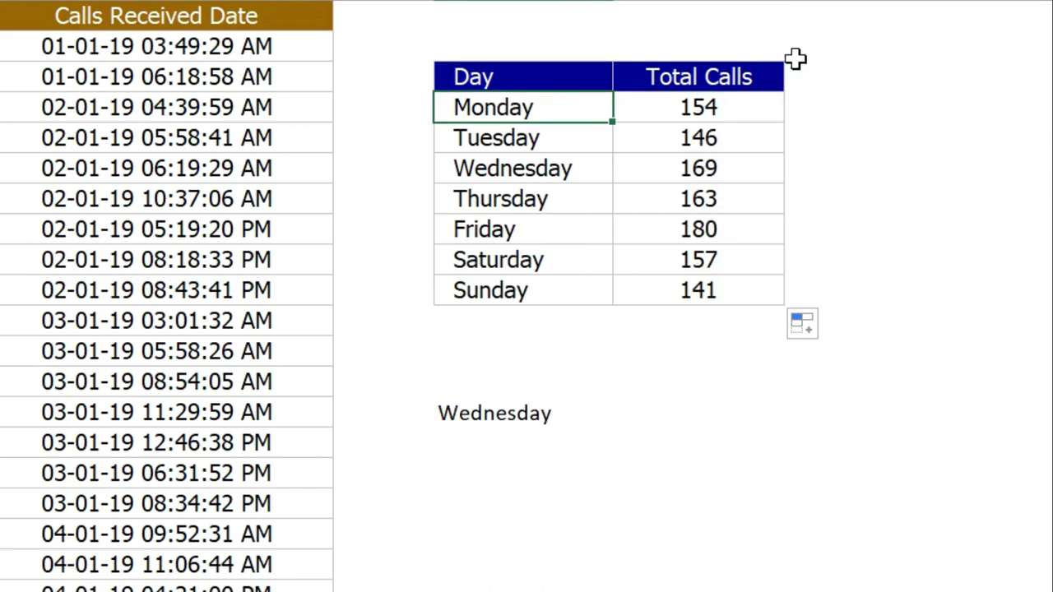
click(721, 108)
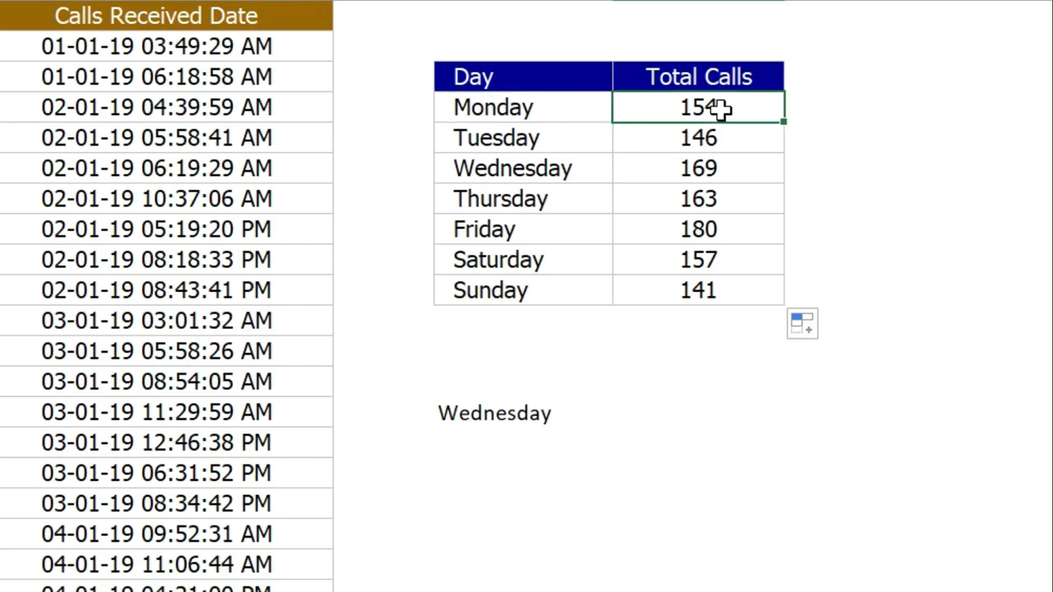
double_click(720, 108)
click(950, 106)
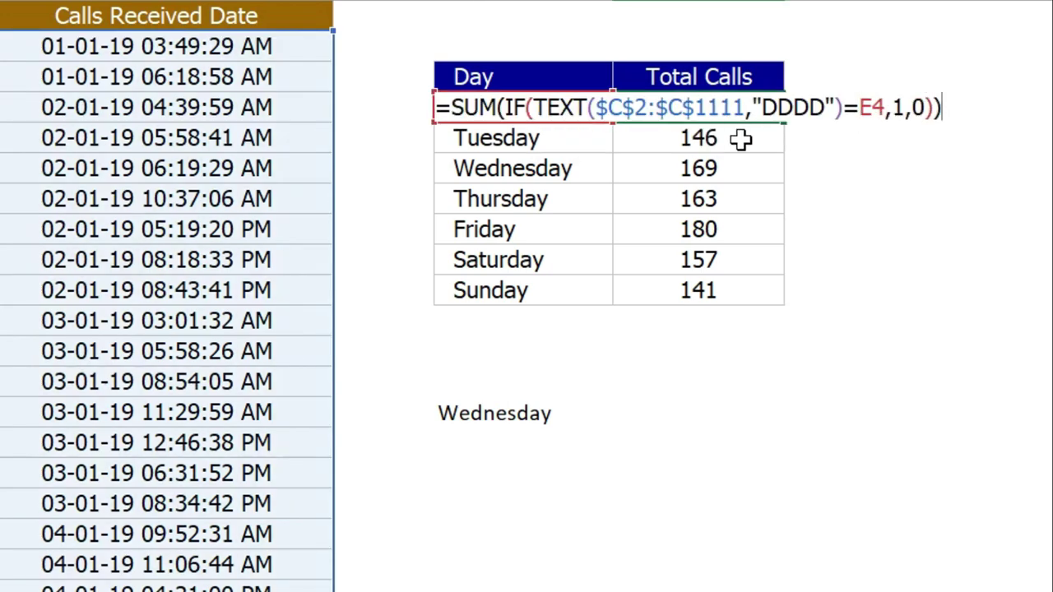
key(ctrl+shift+Return)
drag(714, 139, 714, 294)
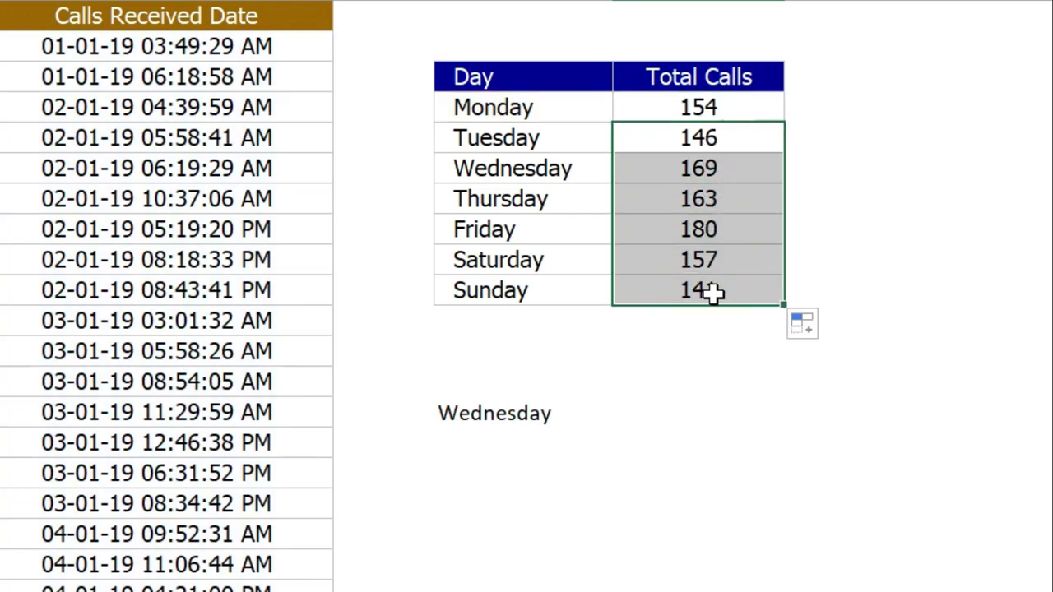
key(Delete)
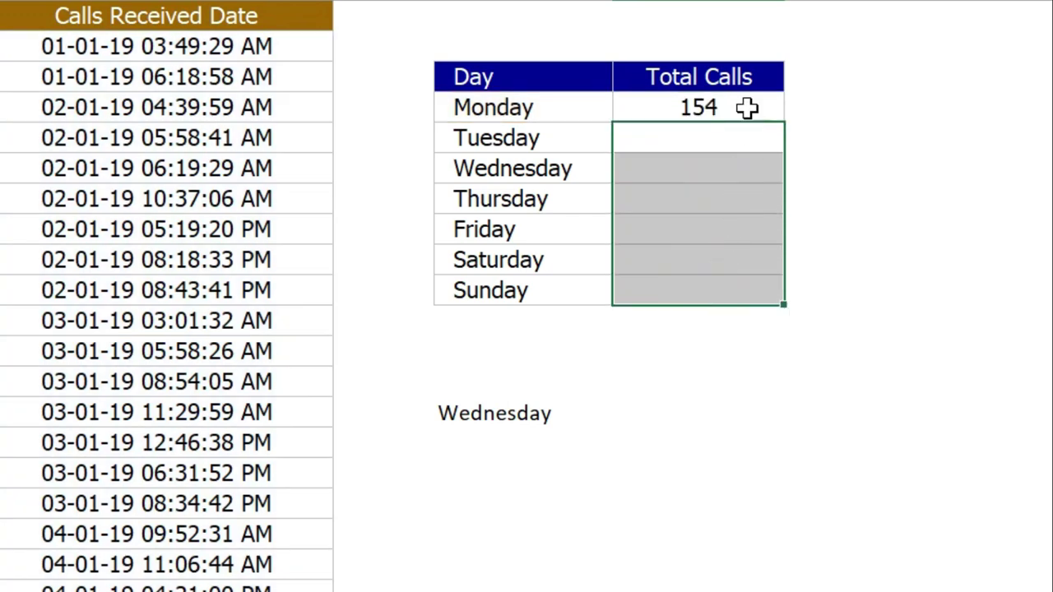
Step: Re-confirm Monday's array formula (154) and fill it down through Sunday
click(743, 108)
double_click(743, 108)
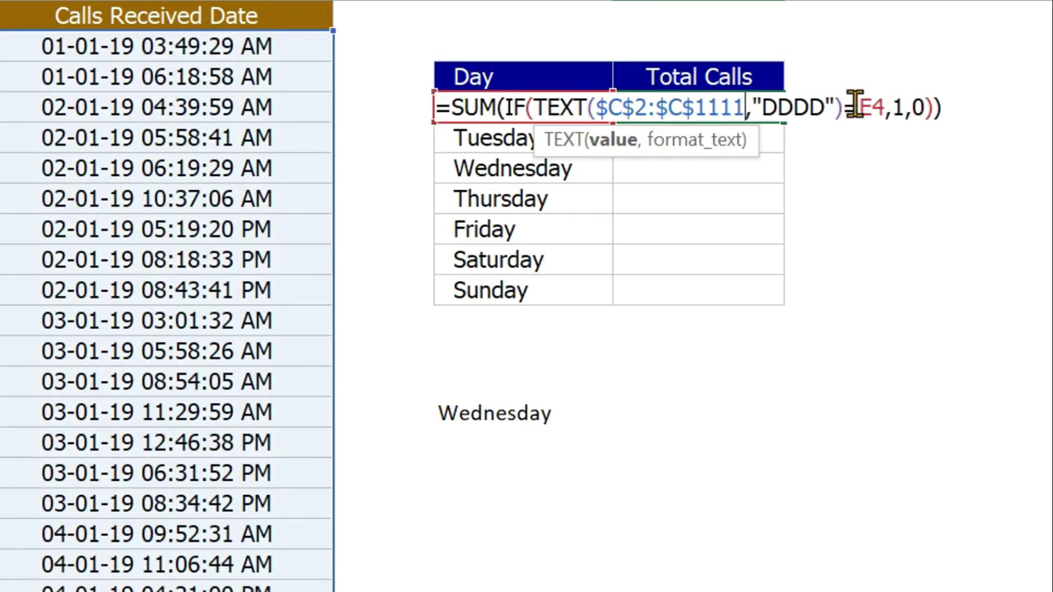
click(944, 108)
key(ctrl+shift+Return)
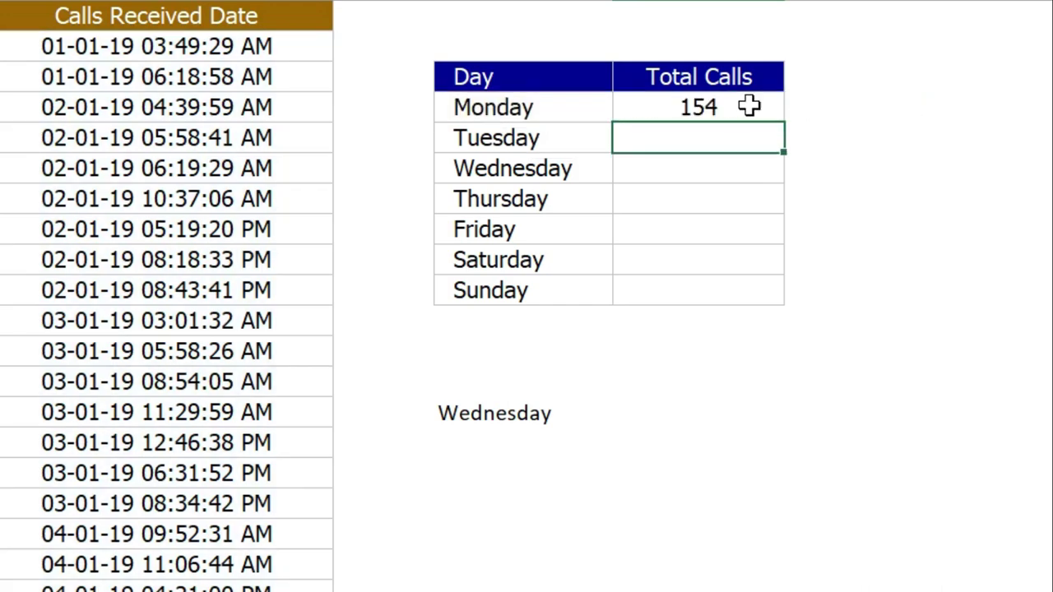
click(735, 106)
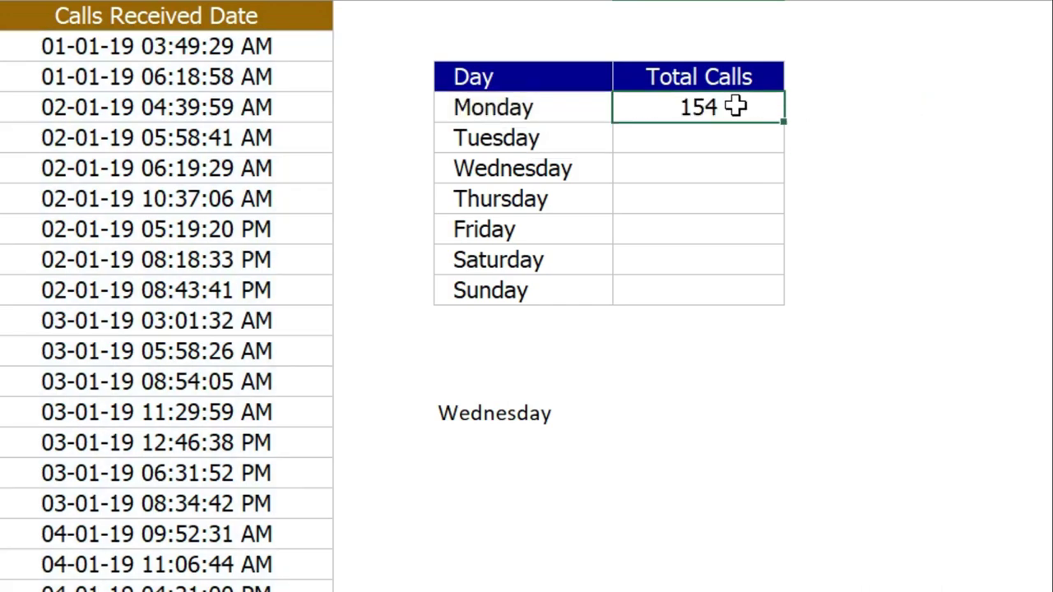
double_click(783, 122)
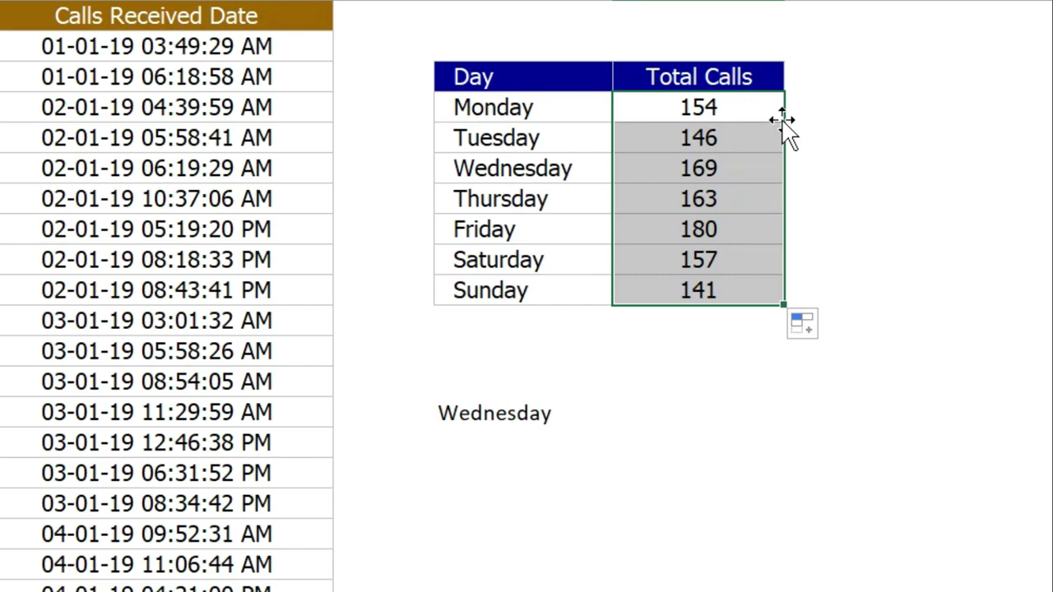
double_click(759, 113)
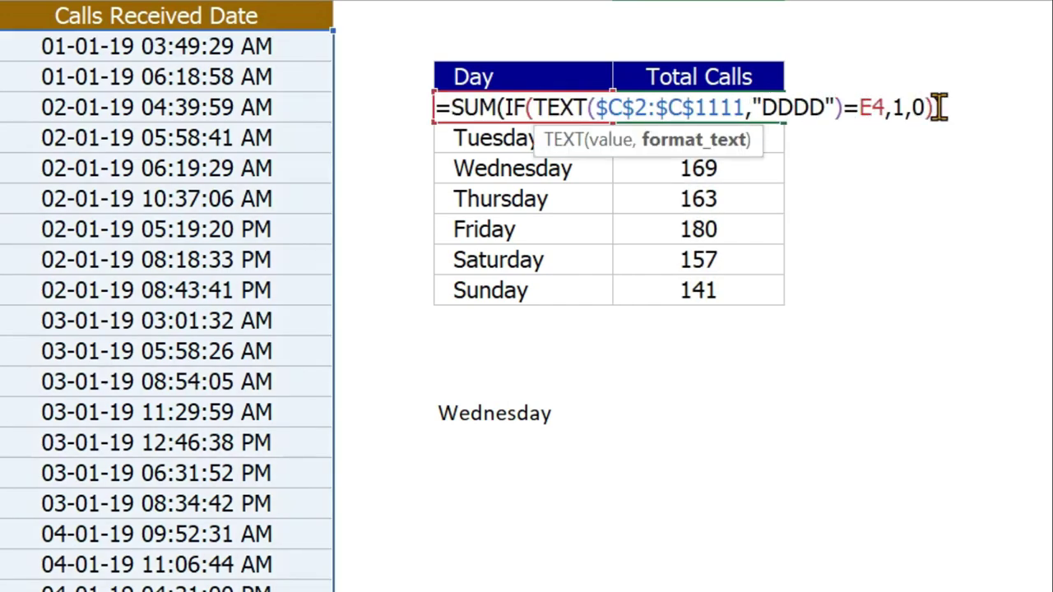
key(ctrl+shift+Return)
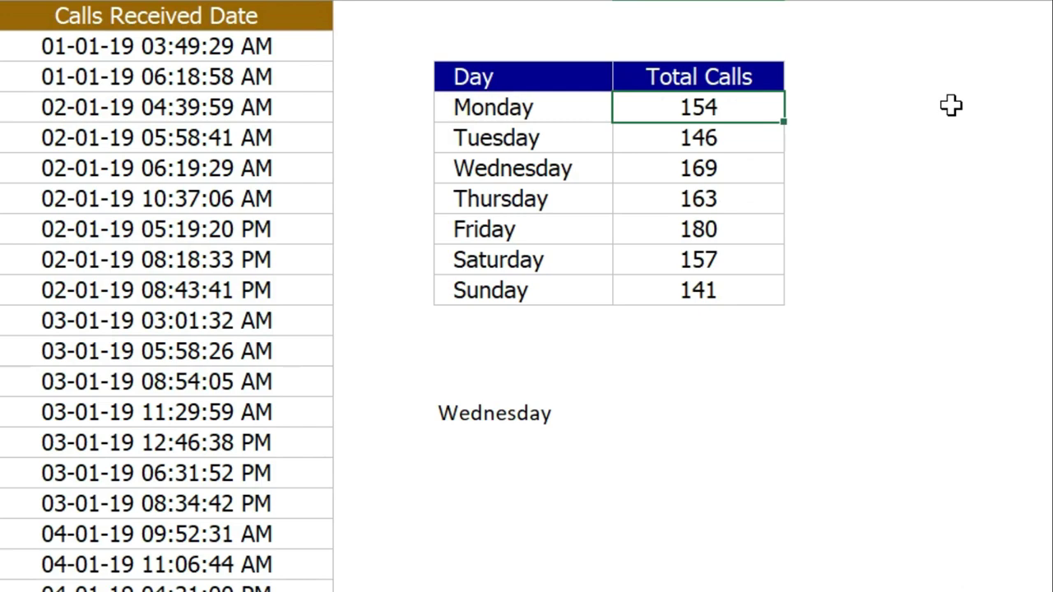
double_click(784, 121)
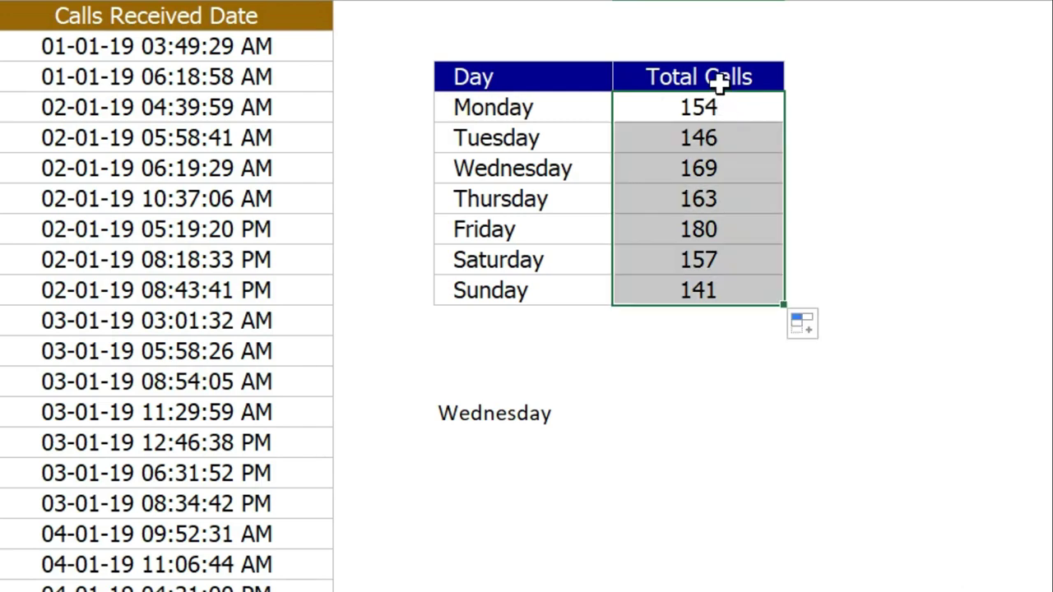
click(671, 109)
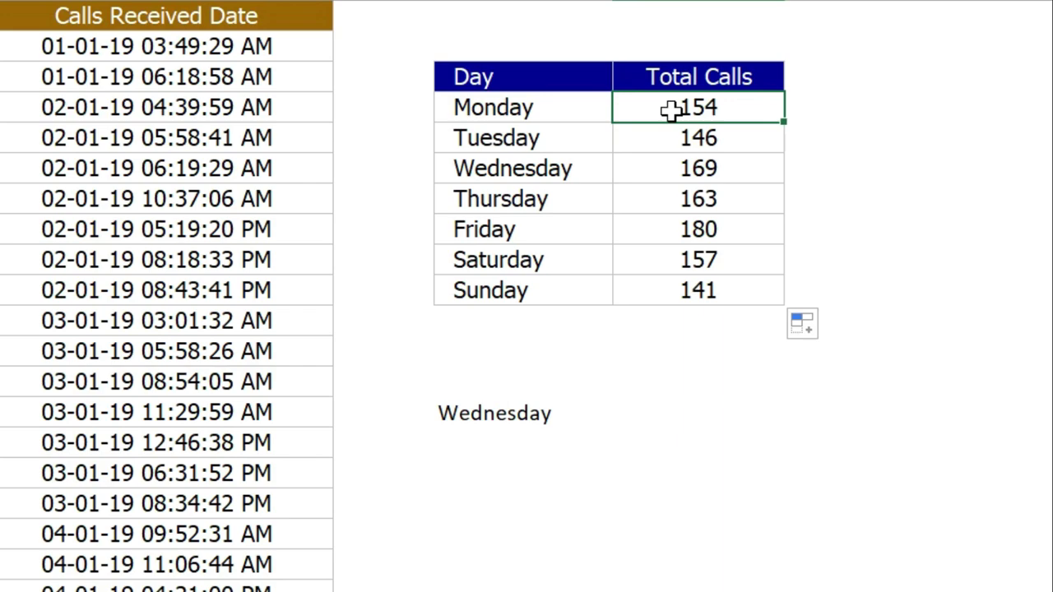
Step: Copy the Total Calls column into column G, widen it, and clear the pasted weekday values
drag(710, 77, 712, 290)
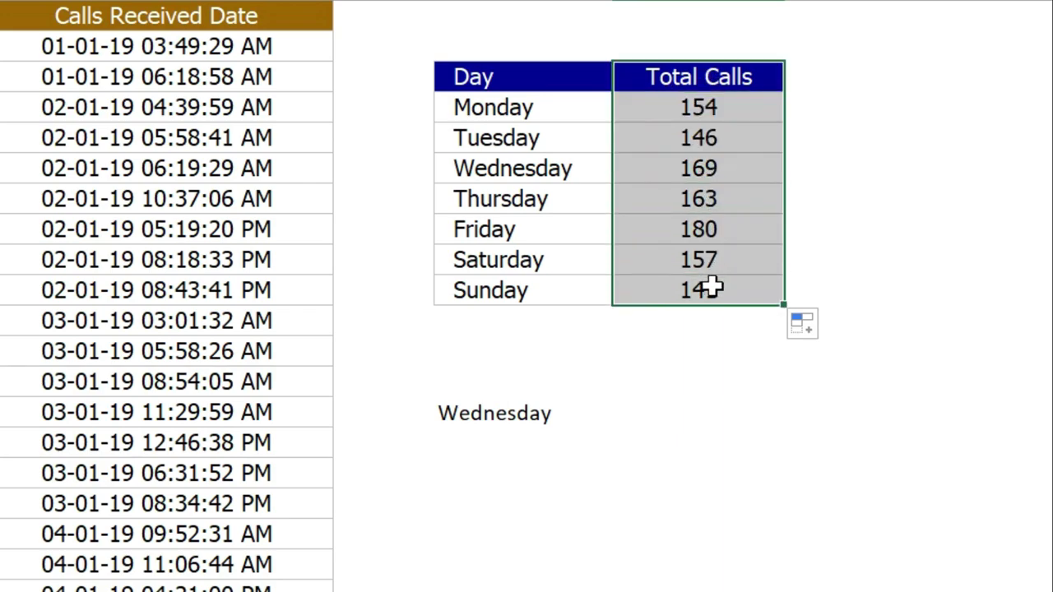
key(ctrl+c)
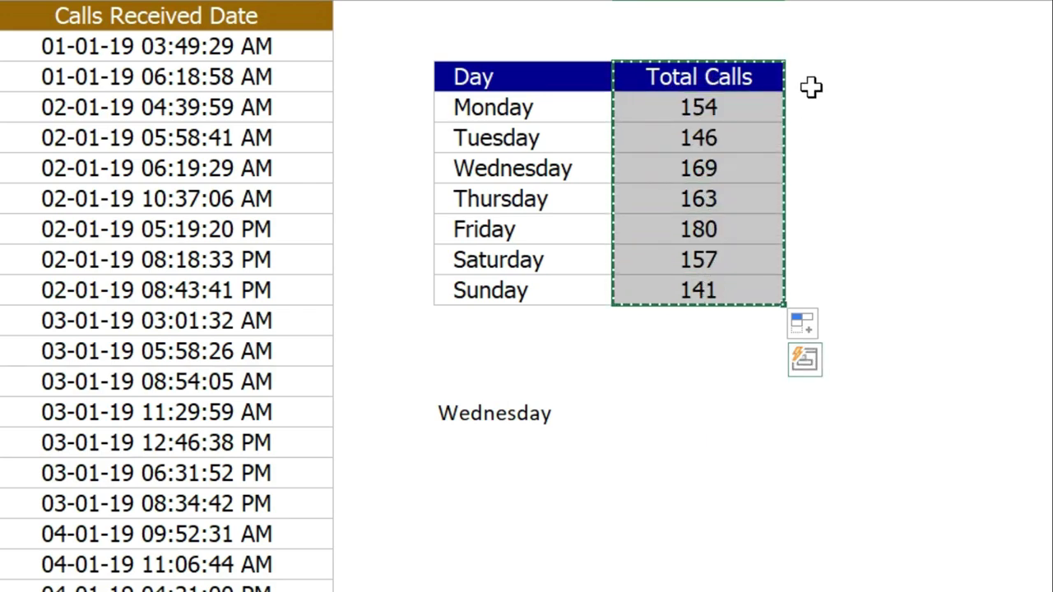
click(813, 74)
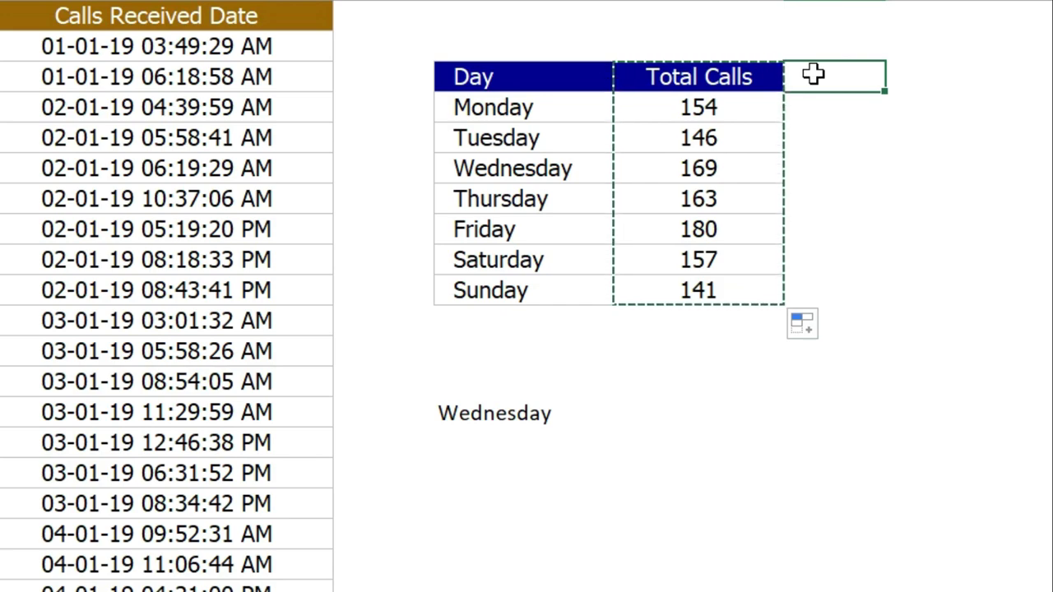
key(ctrl+v)
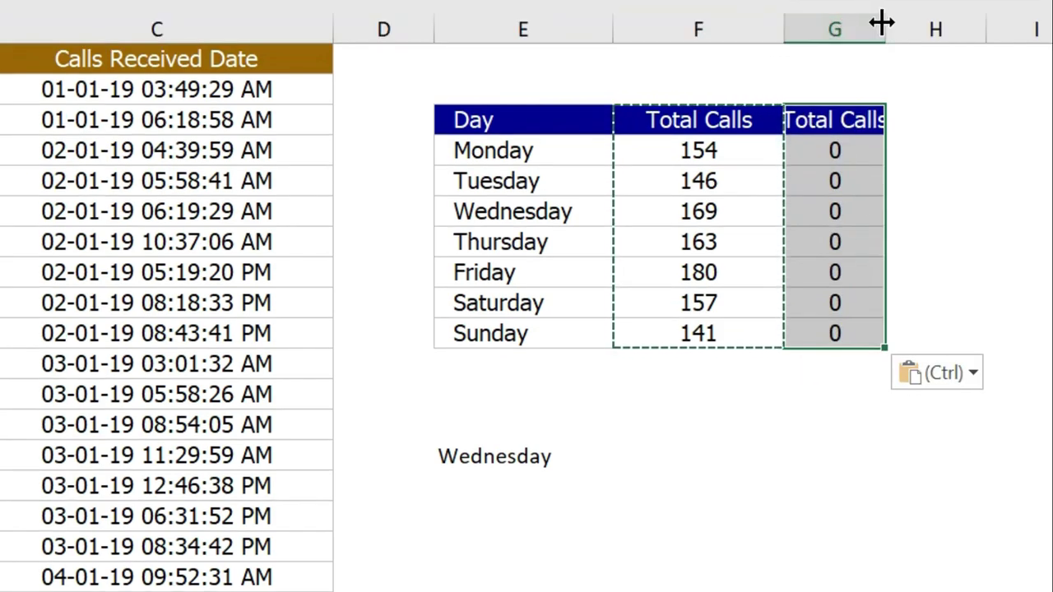
drag(906, 25, 936, 27)
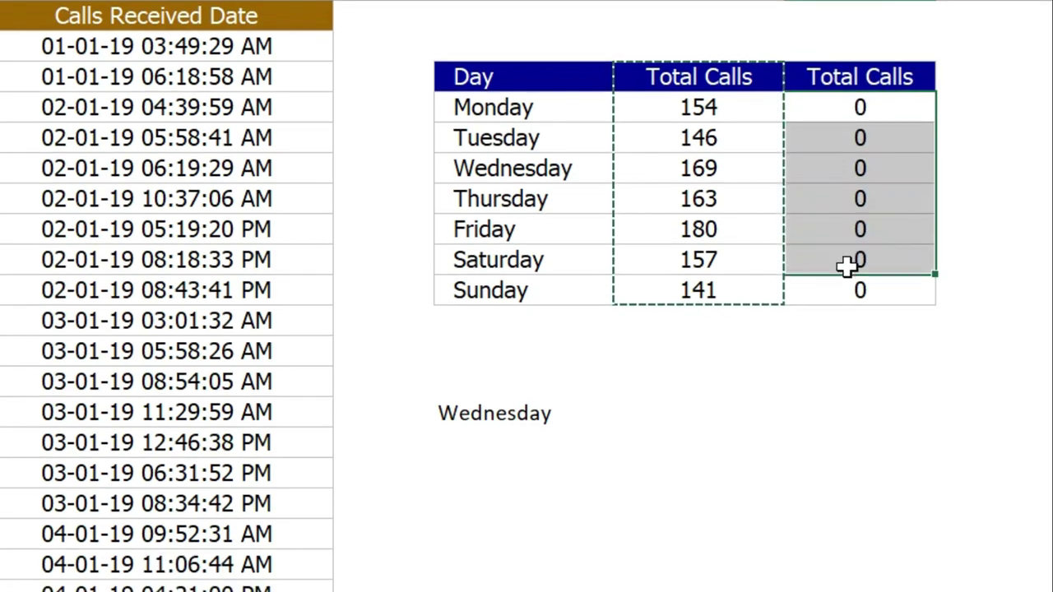
drag(844, 155, 844, 289)
key(Delete)
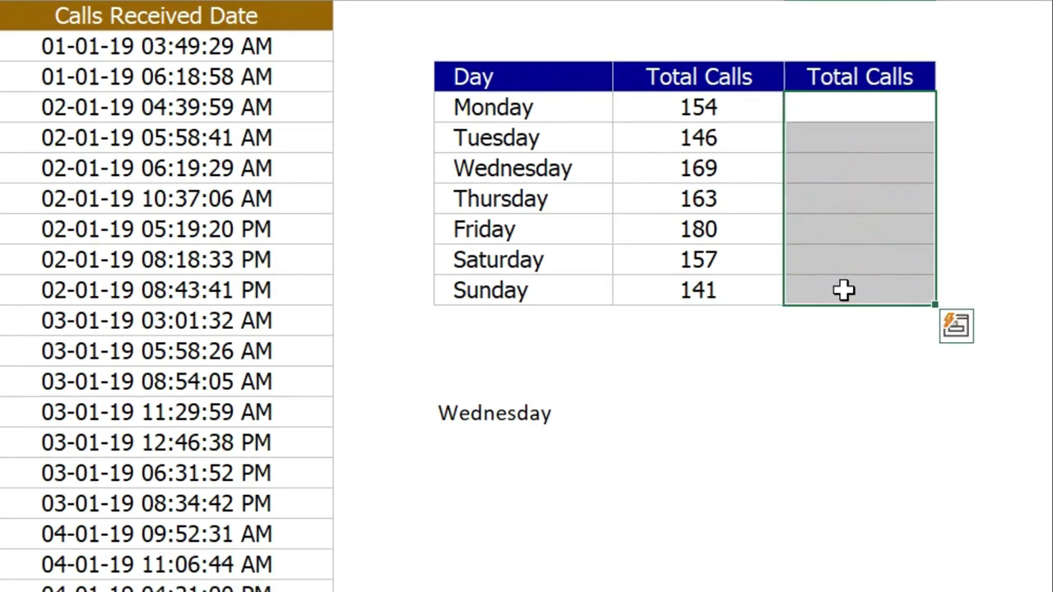
click(745, 109)
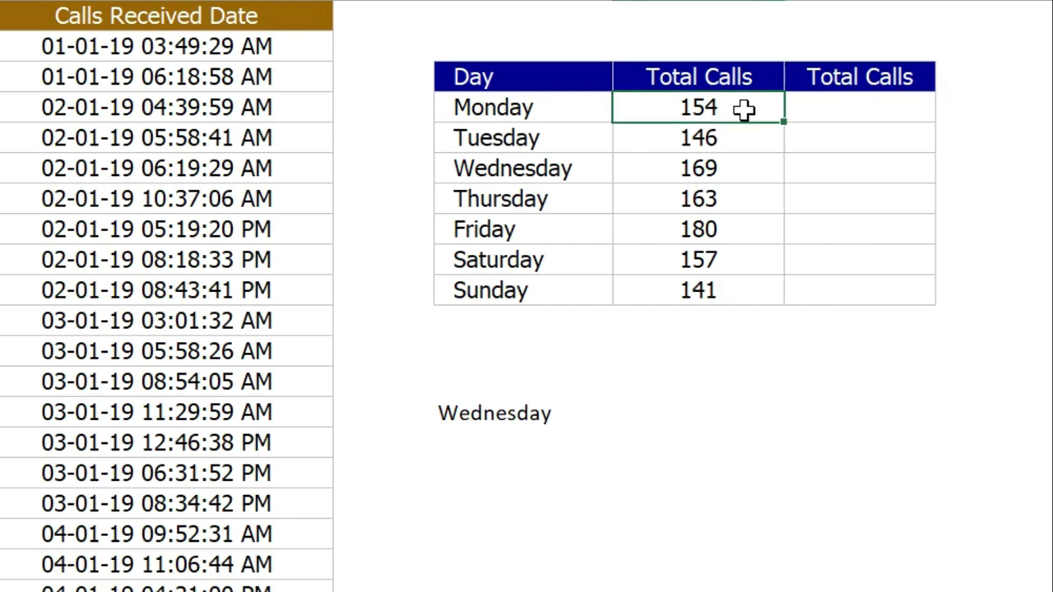
click(850, 109)
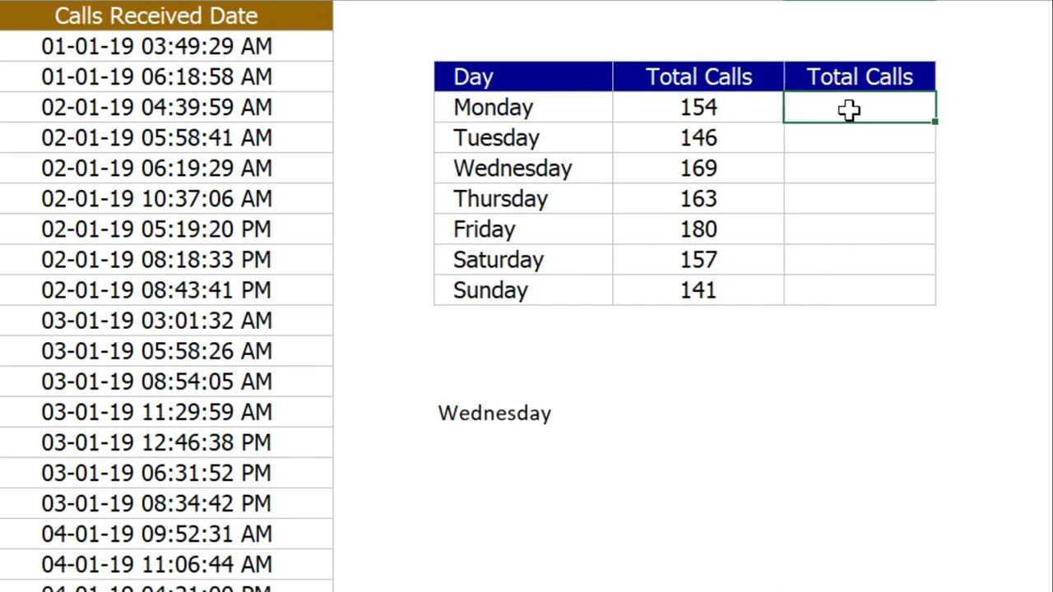
text(=TEXT)
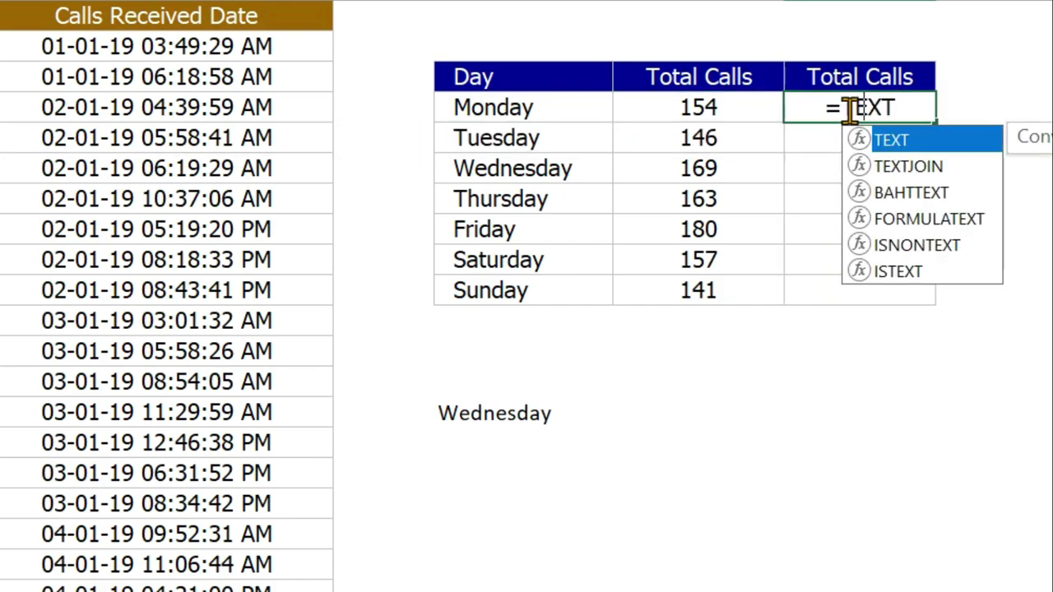
text(()
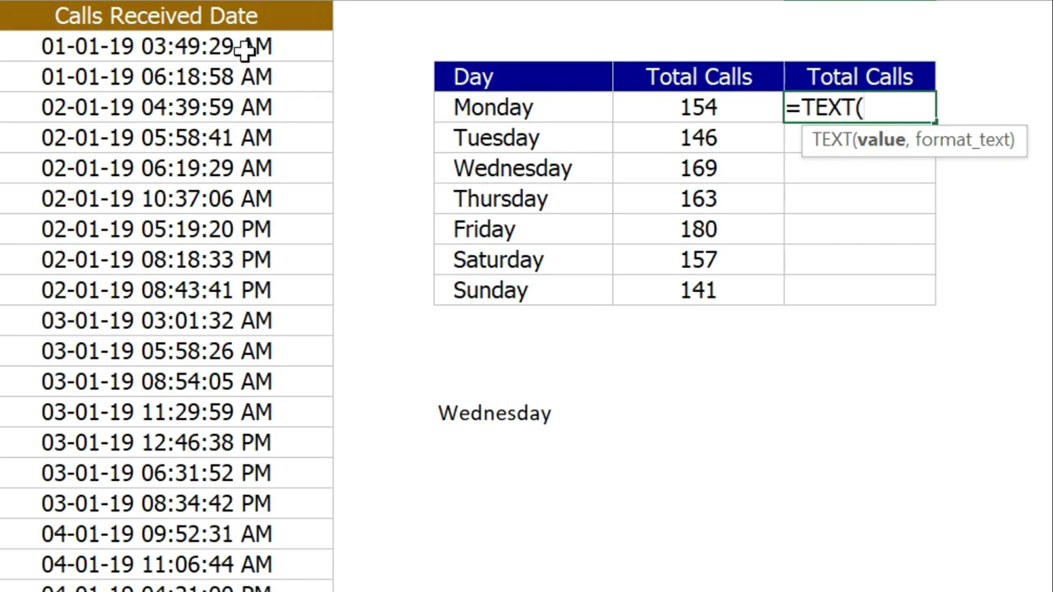
click(245, 48)
key(ctrl+shift+Down)
key(F4)
key(ctrl+BackSpace)
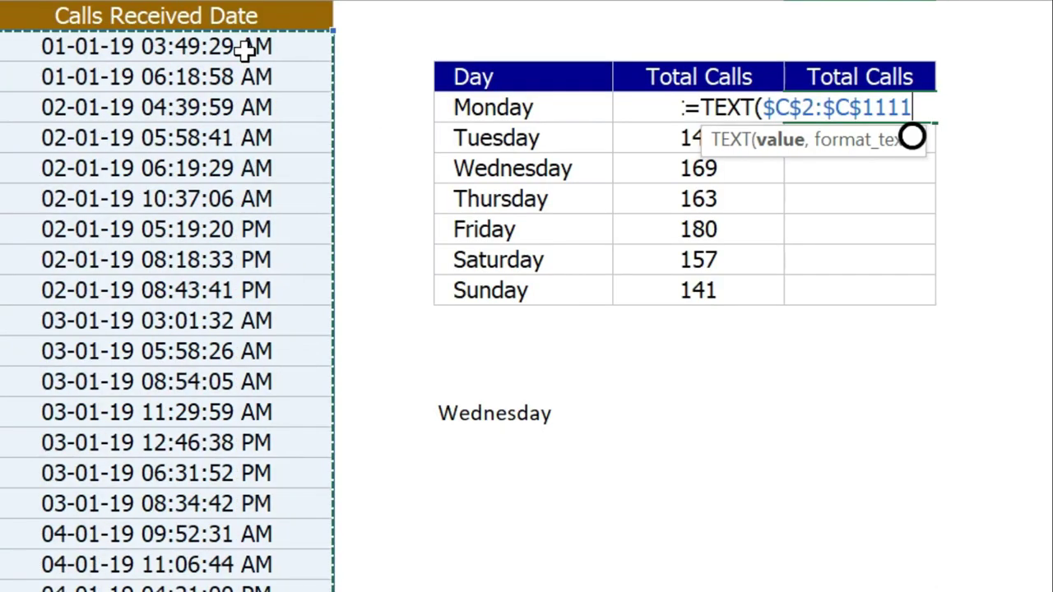
text(,"DD)
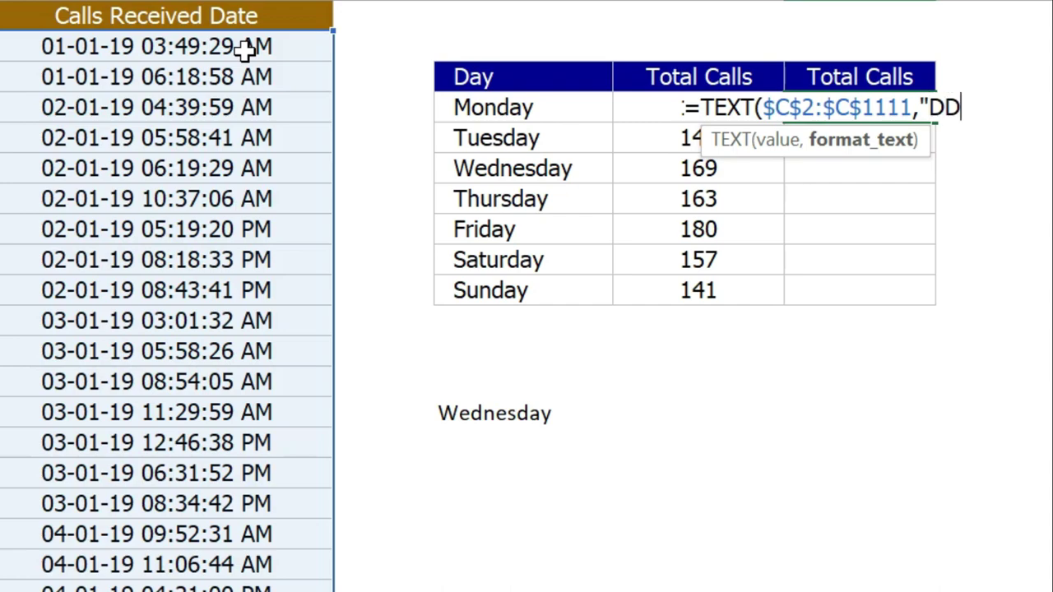
text(DD"))
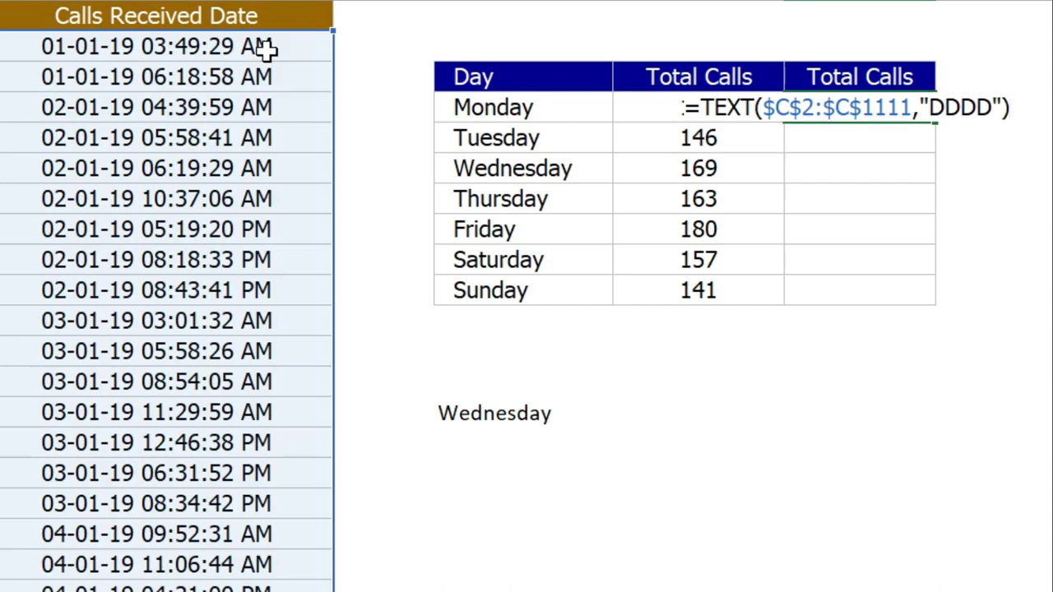
click(701, 107)
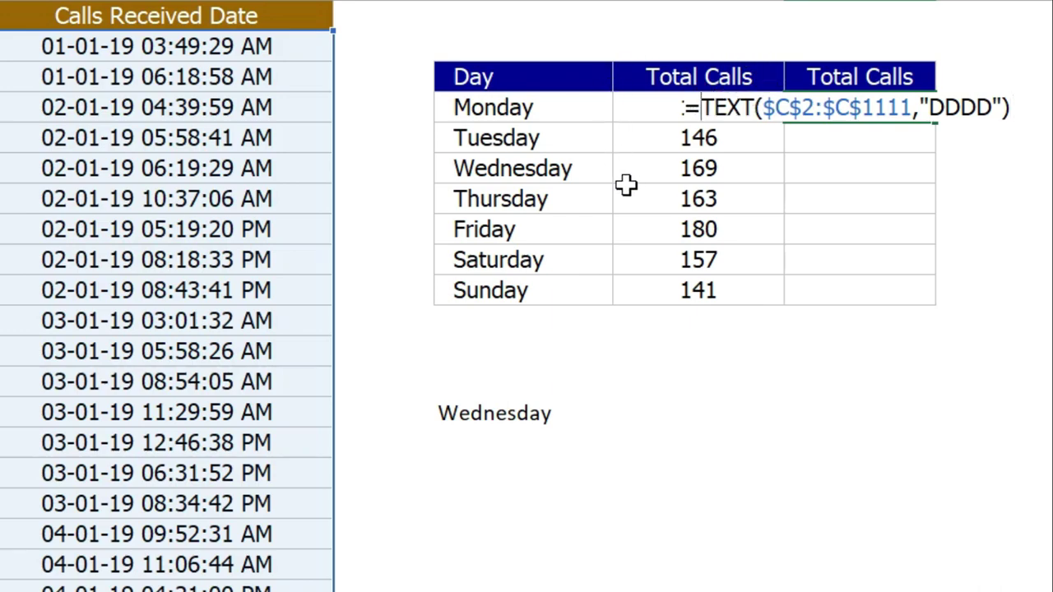
click(1028, 107)
text(=)
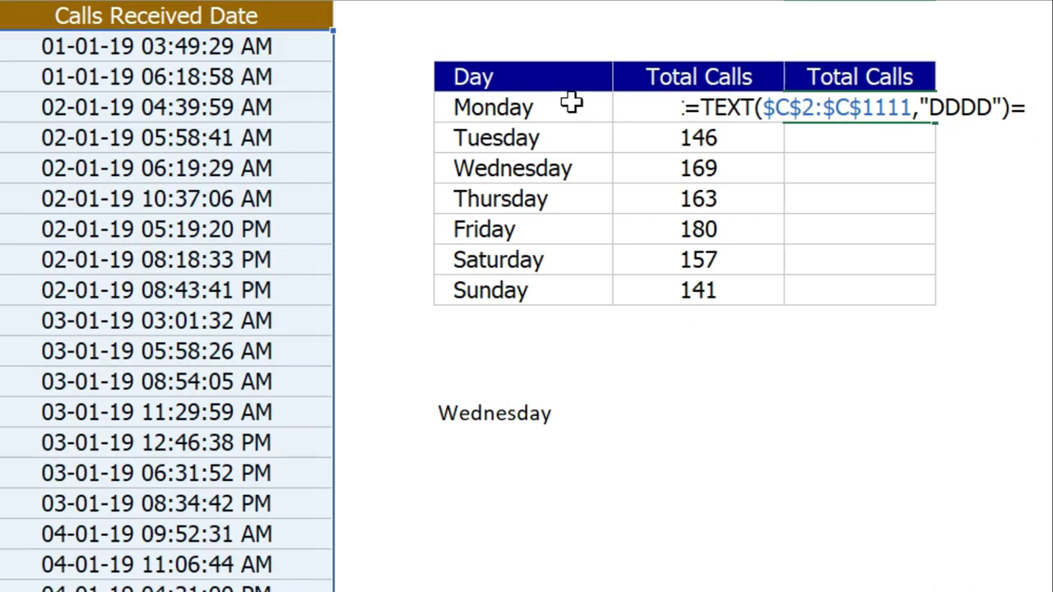
text(B)
click(536, 107)
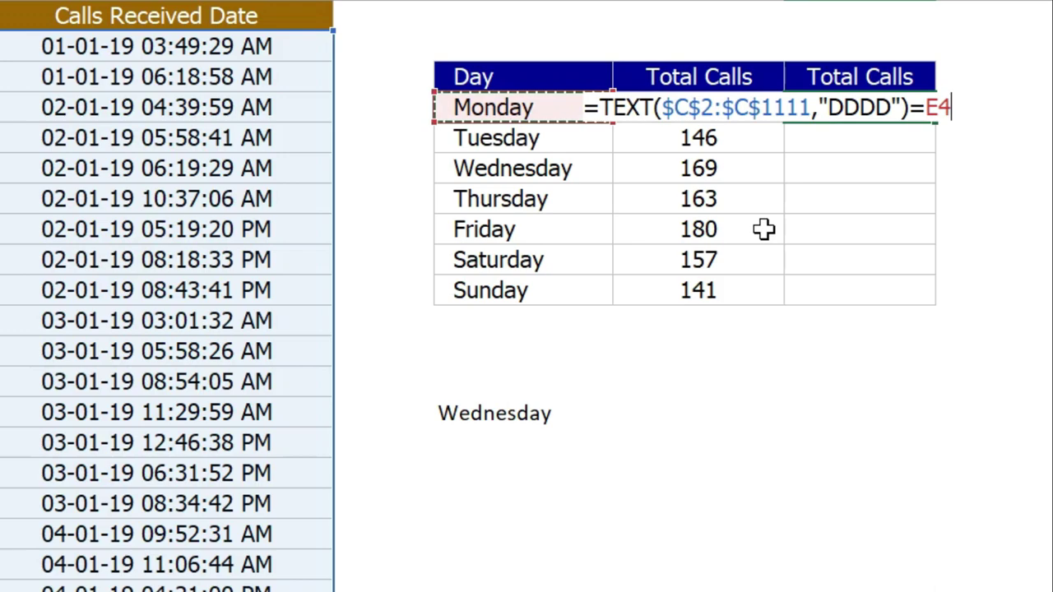
drag(959, 108, 544, 105)
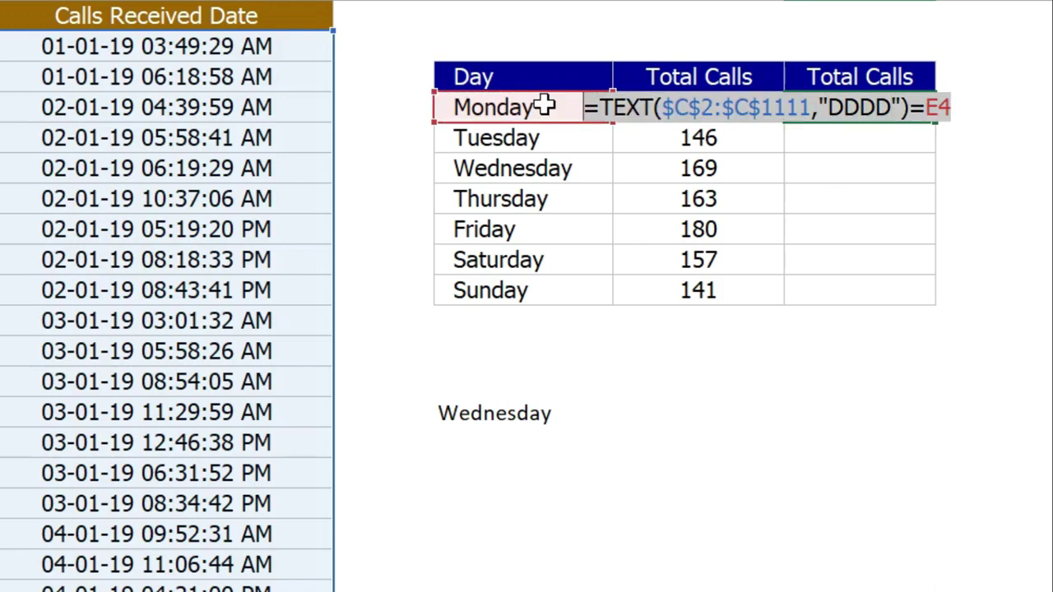
key(Escape)
click(685, 415)
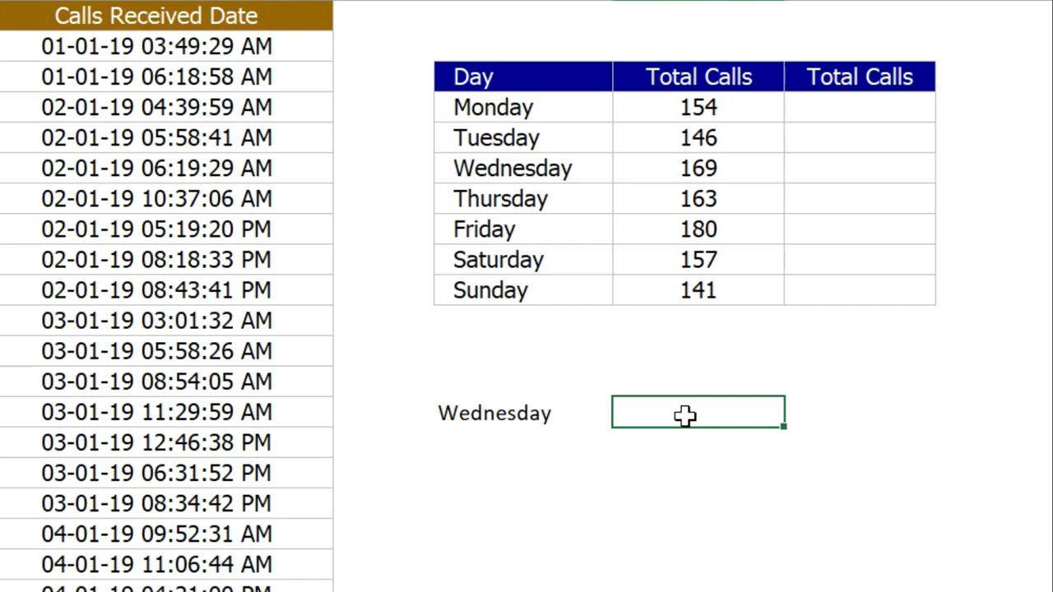
Step: Enter TRUE, TRUE, FALSE, TRUE, FALSE, TRUE down the column beside Wednesday, then select the first TRUE
text(TRUE)
key(Return)
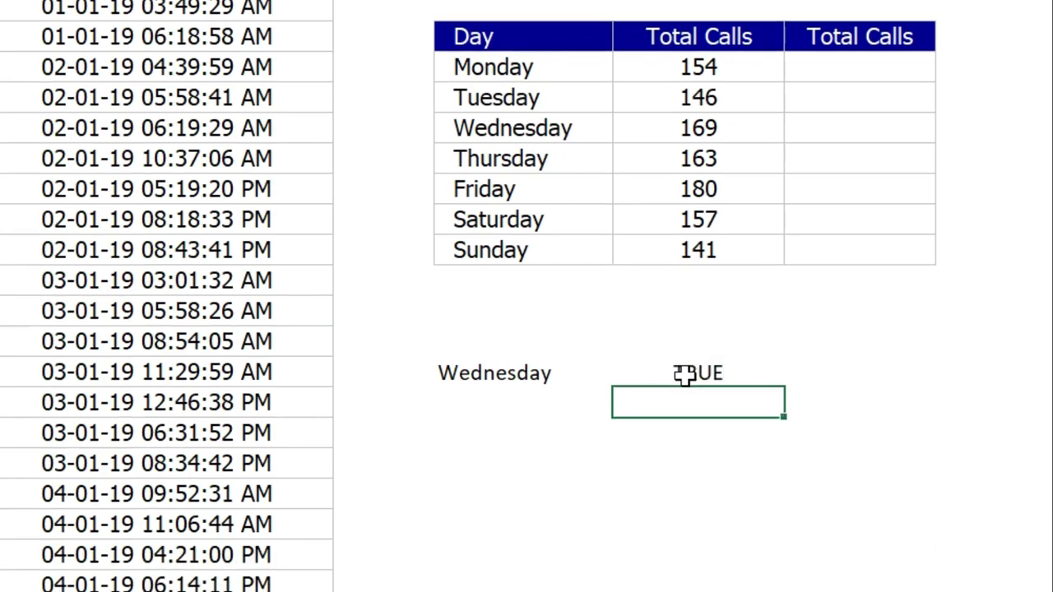
text(TRUE)
key(Return)
text(FA)
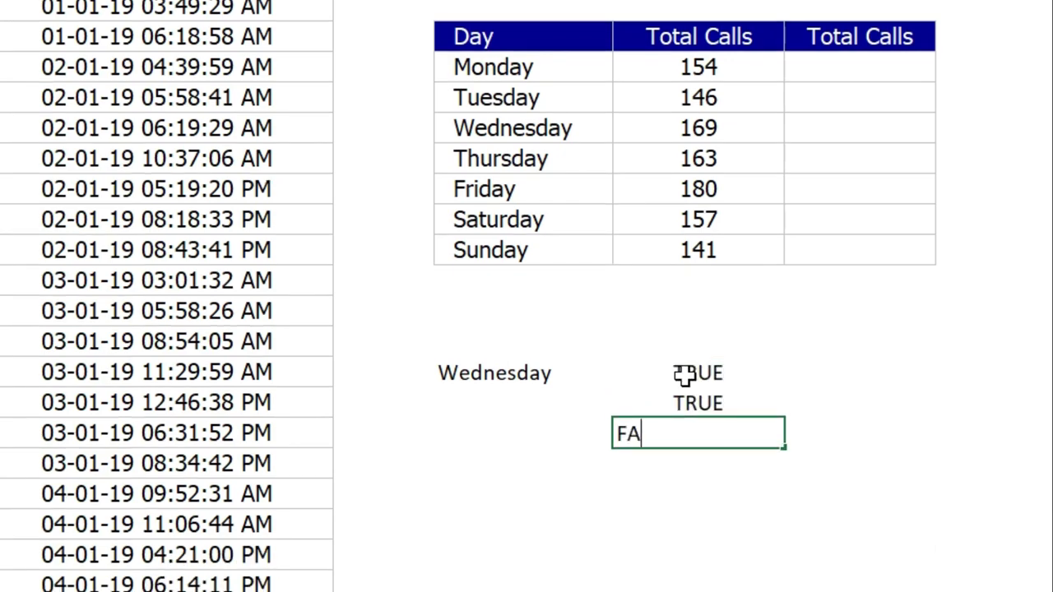
text(LSE)
key(Return)
text(TRUE)
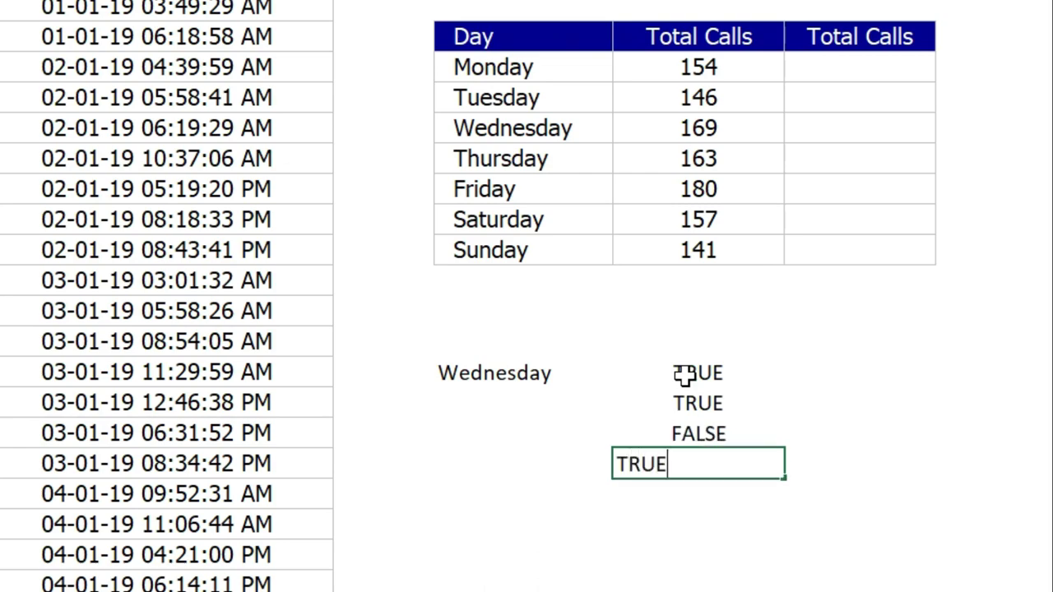
key(Return)
text(FAL)
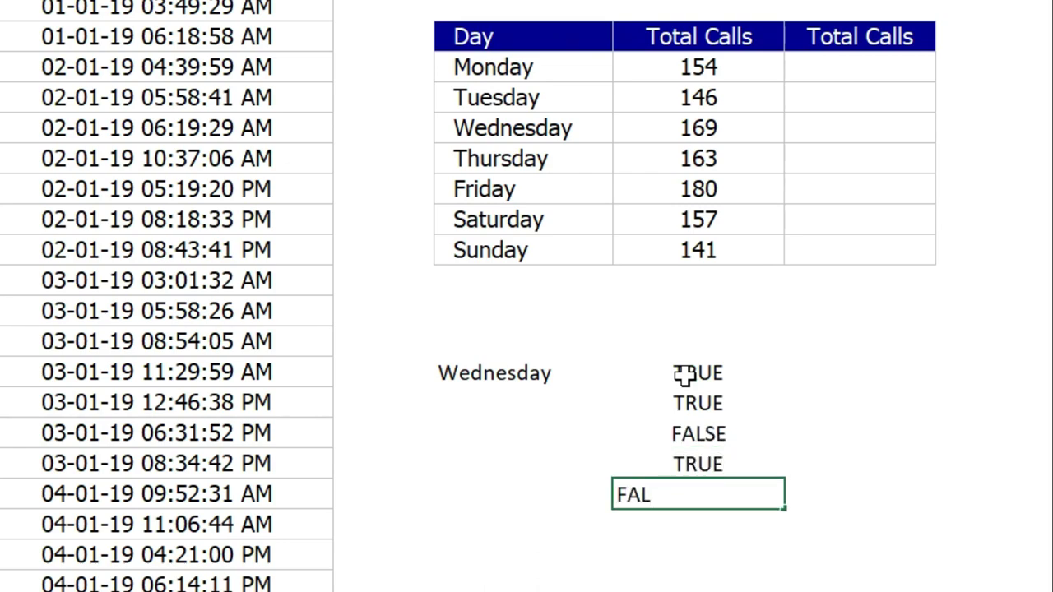
text(SE)
key(Return)
text(TRUE)
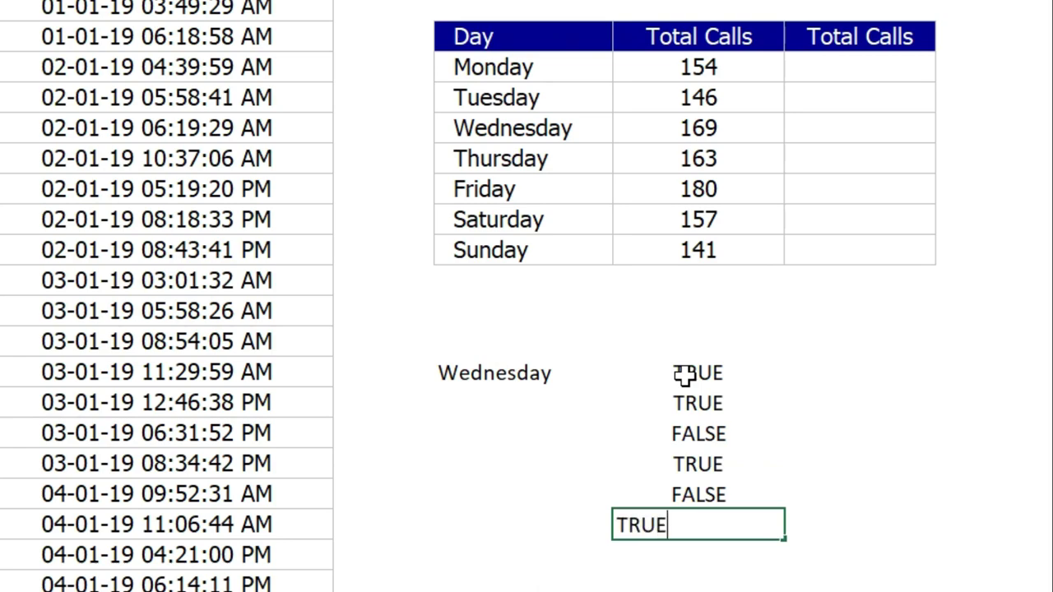
key(Return)
scroll(752, 393, up, 1)
click(705, 412)
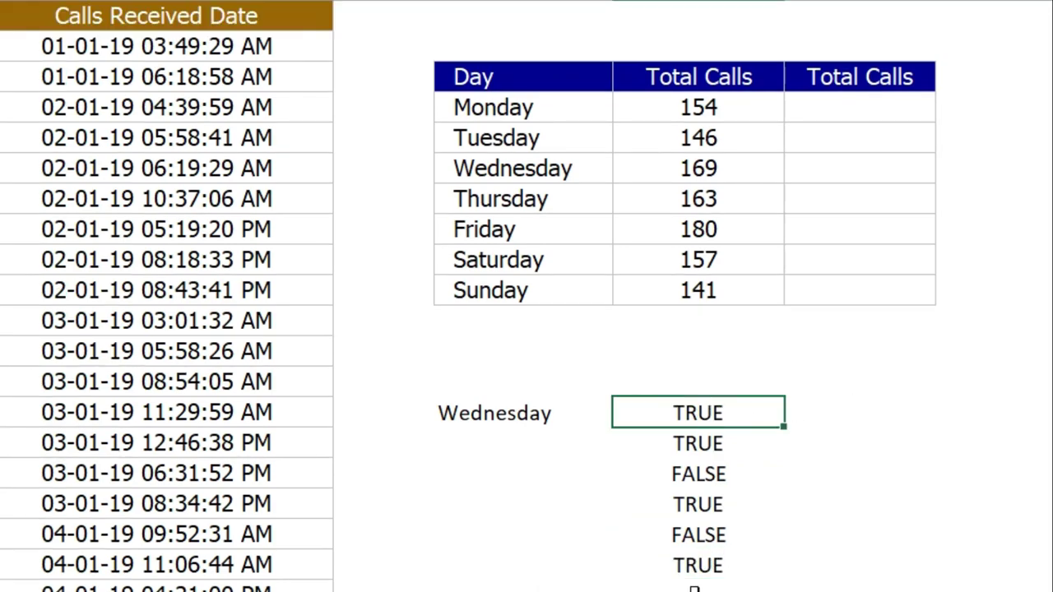
Step: Enter =--(F14) beside the first TRUE and fill it down the sample column
click(837, 411)
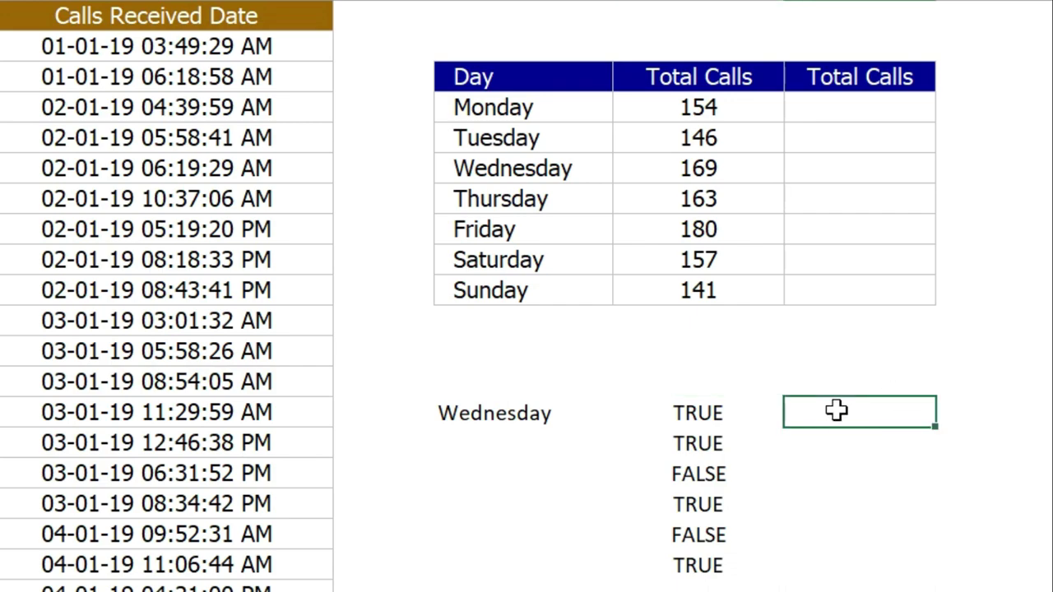
text(=-)
text(-)
text(()
click(679, 414)
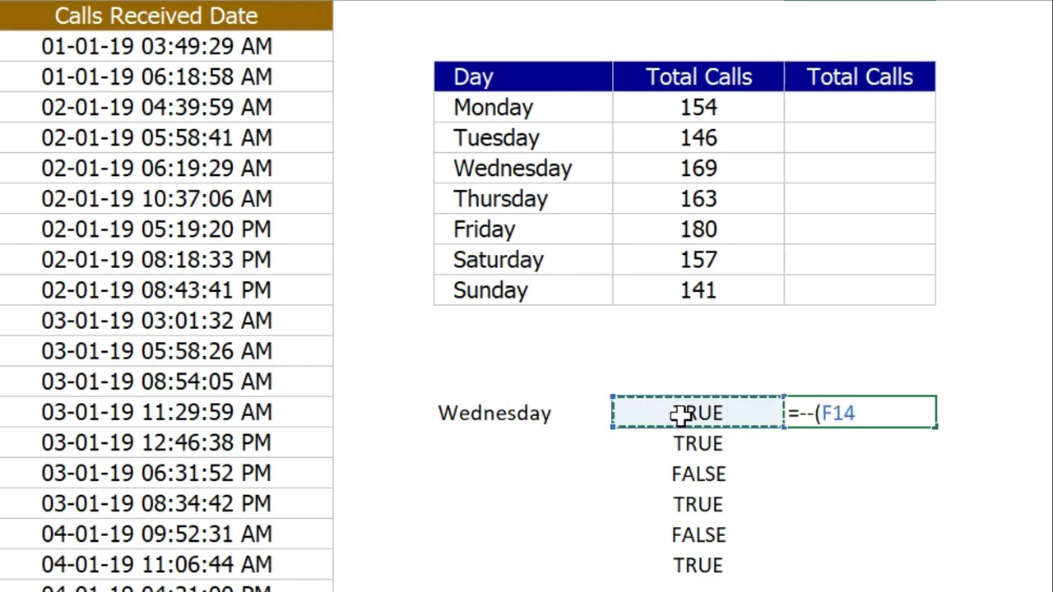
text())
key(Return)
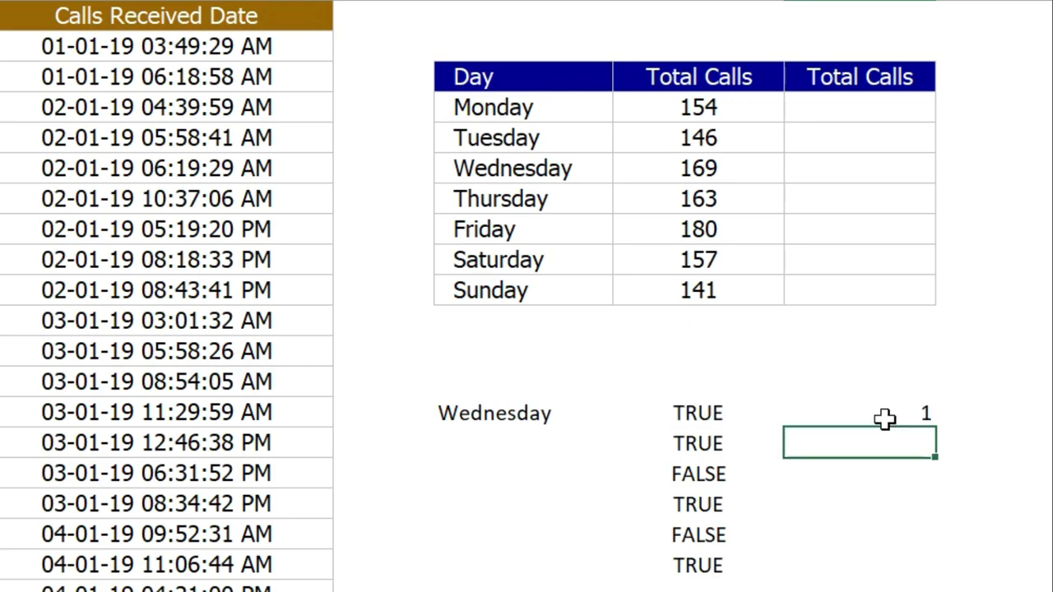
click(885, 416)
drag(938, 429, 928, 575)
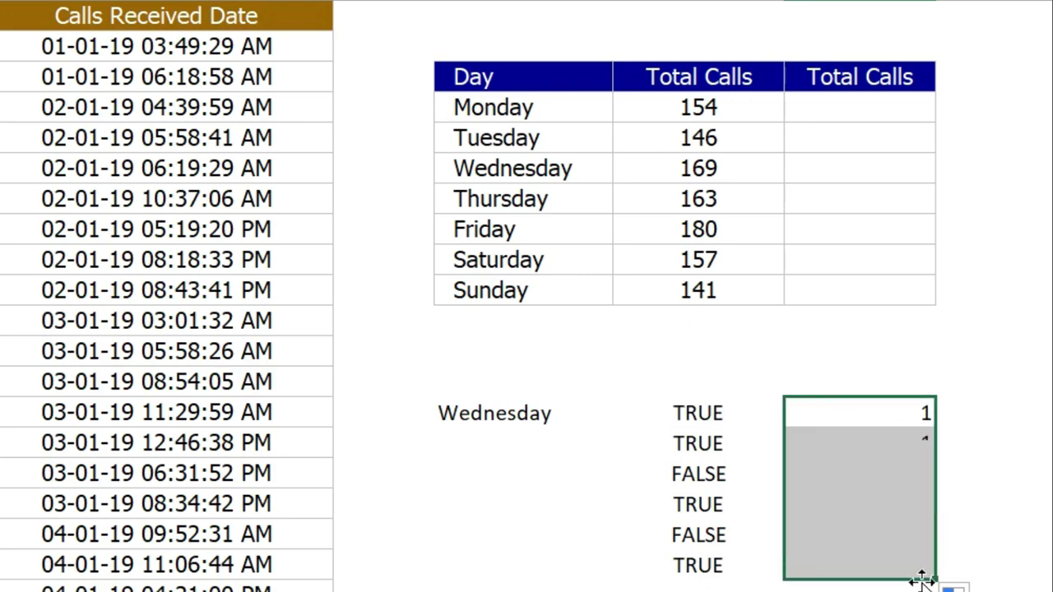
Step: Test a single minus, =-(F14), which gives -1, and fill it down
click(852, 411)
double_click(864, 414)
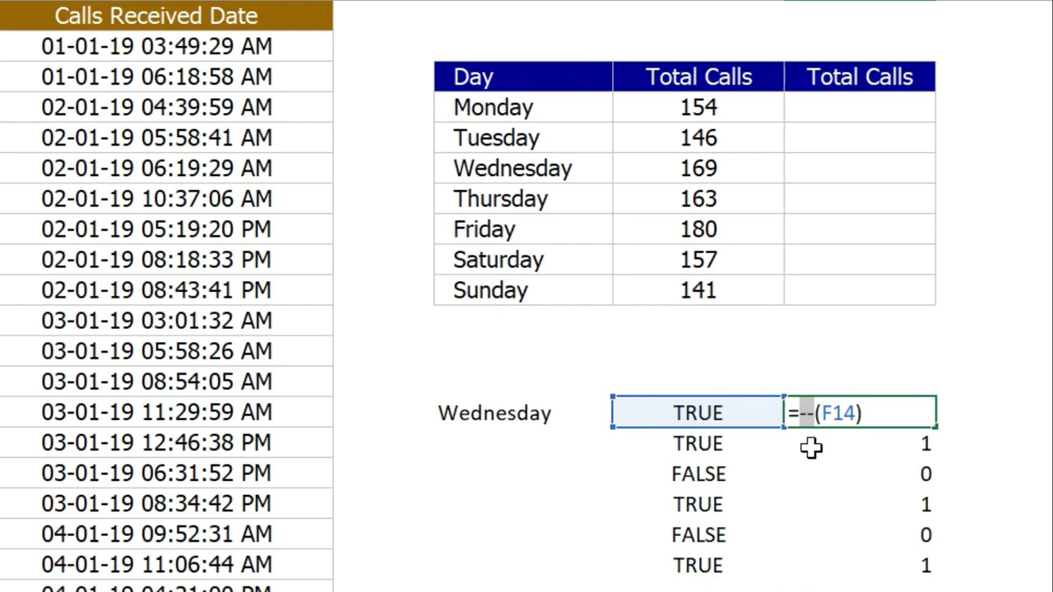
click(807, 413)
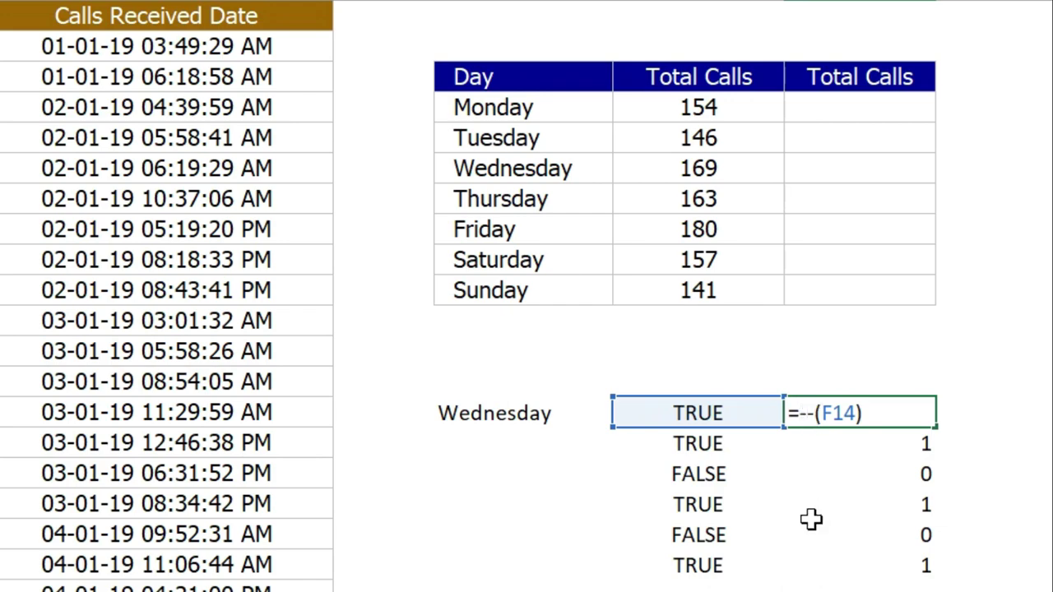
key(Delete)
key(Return)
click(915, 414)
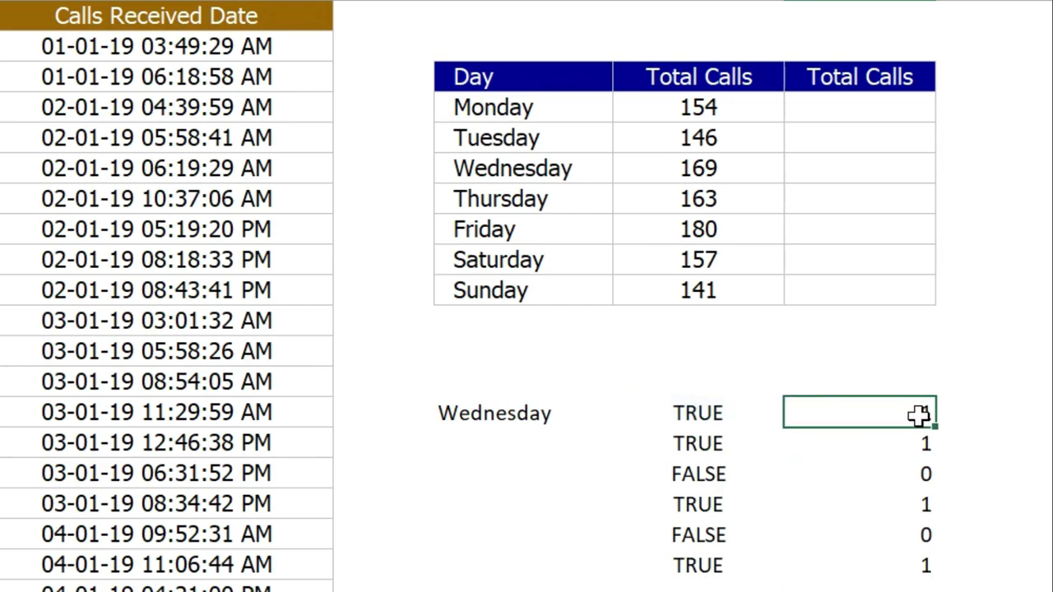
double_click(940, 426)
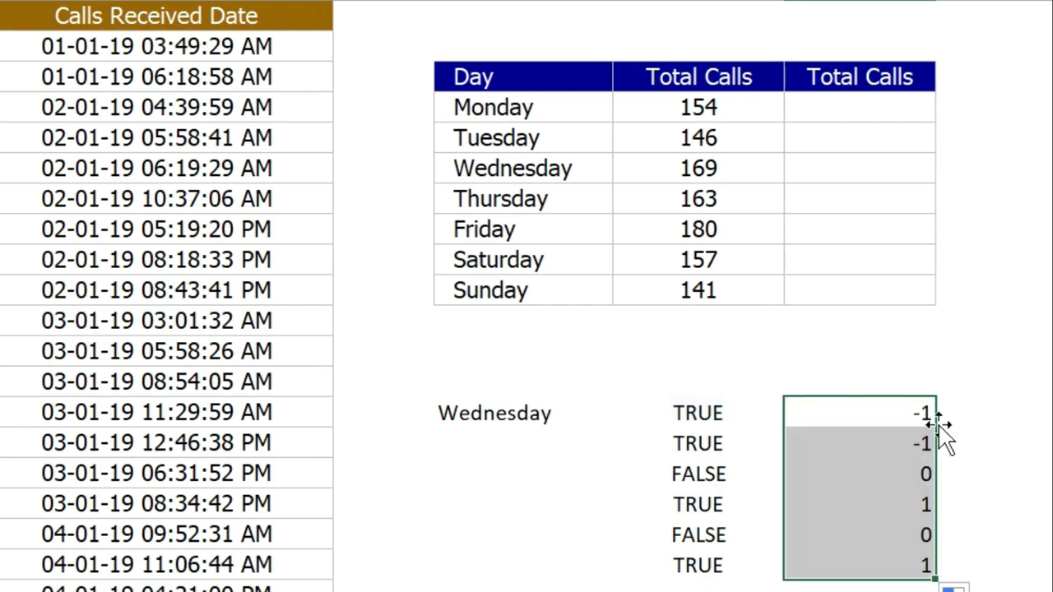
click(912, 472)
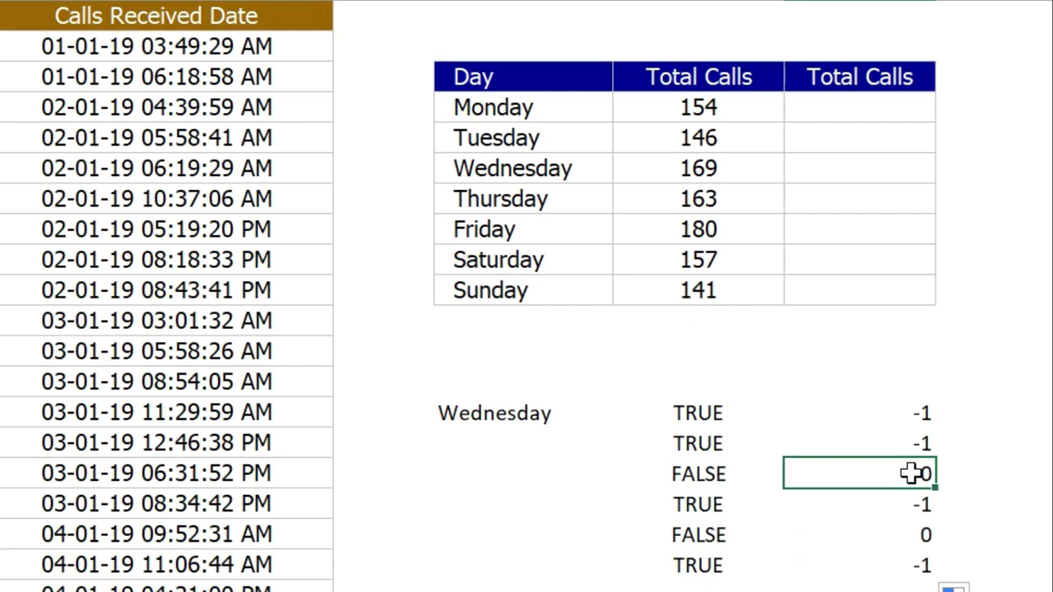
Step: Restore the double minus =--(F14) and fill it down again, giving 1, 1, 0, 1, 0, 1
click(912, 411)
double_click(911, 411)
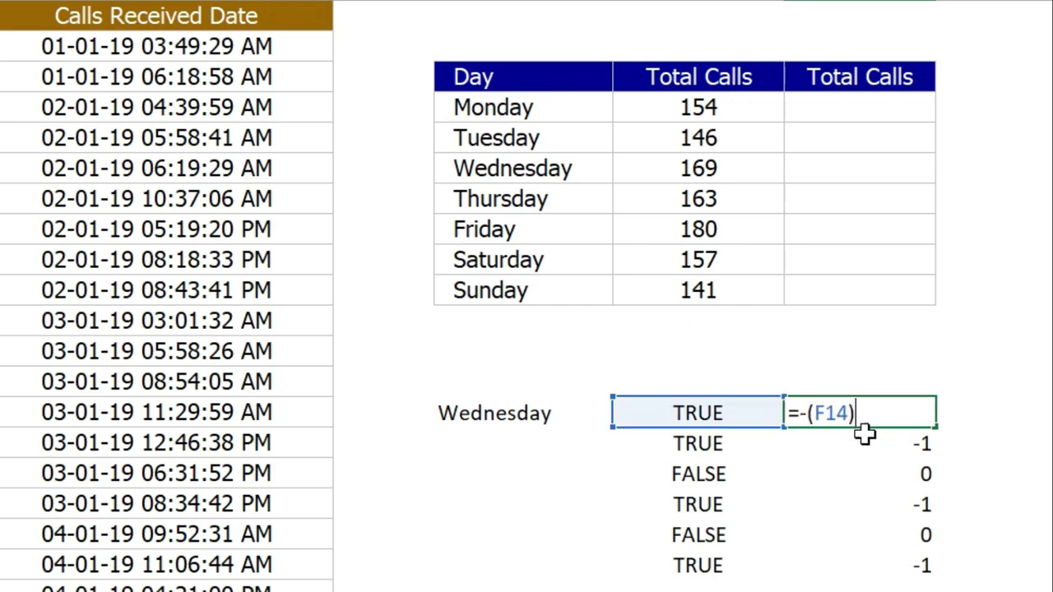
click(808, 413)
text(-)
key(Return)
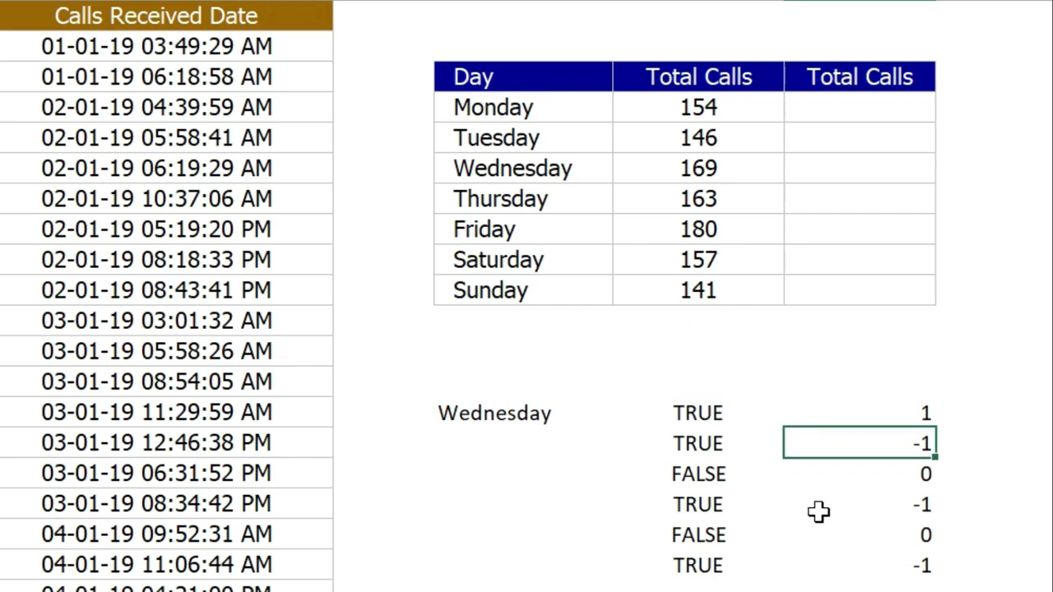
click(919, 411)
double_click(936, 428)
click(766, 107)
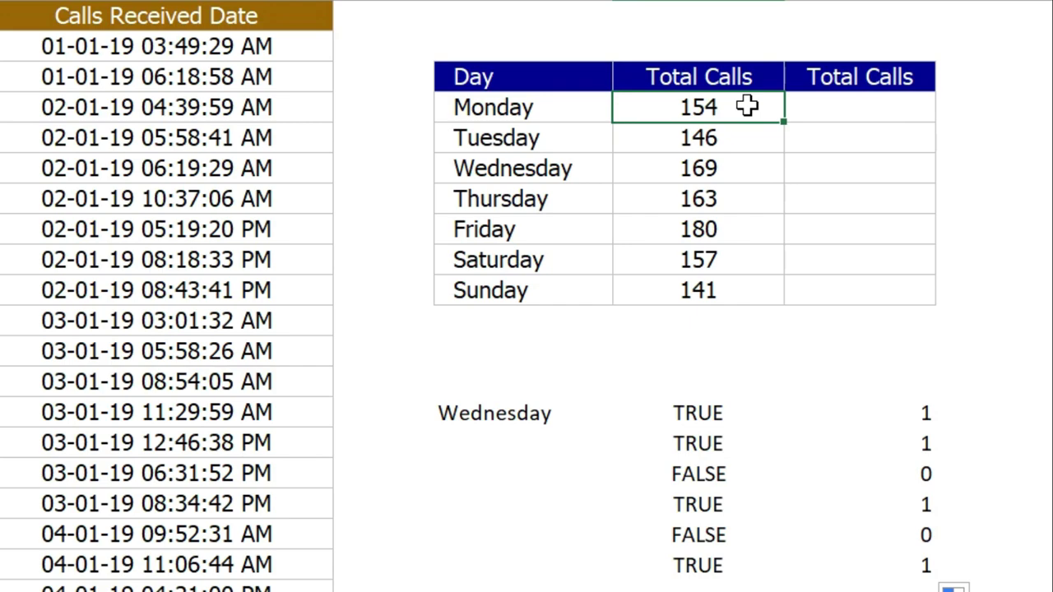
Step: Paste the TEXT($C$2:$C$1111,"DDDD")=E4 comparison into G4 and wrap it in --( )
click(921, 416)
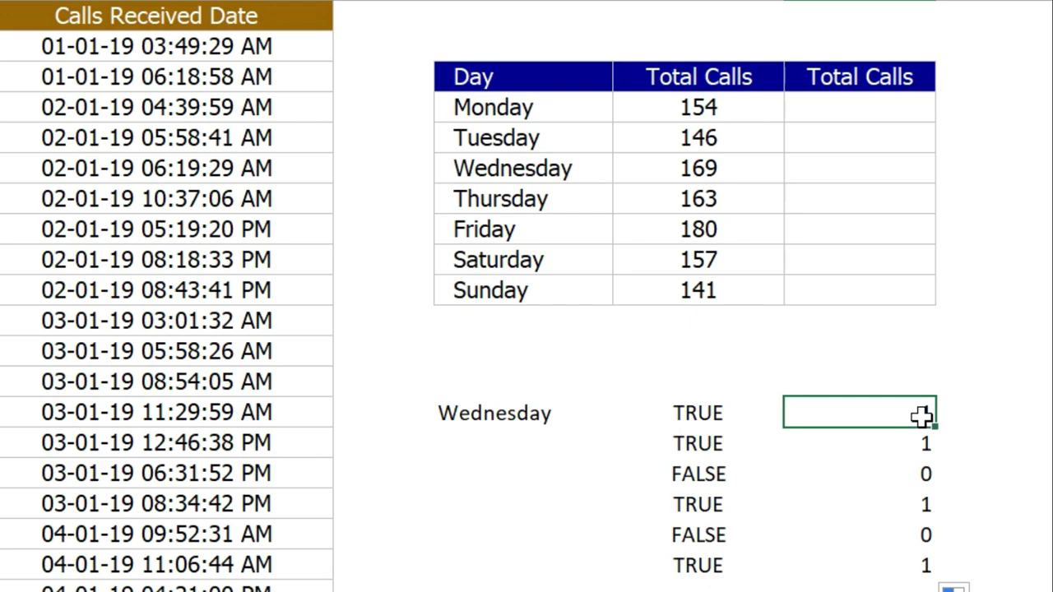
key(Escape)
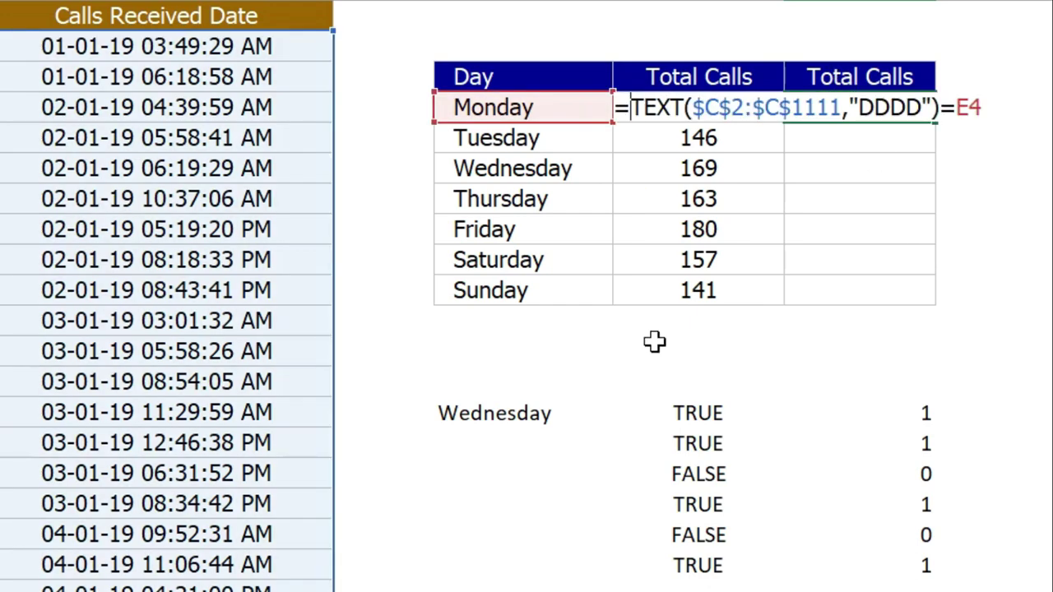
double_click(835, 106)
key(ctrl+v)
text(--)
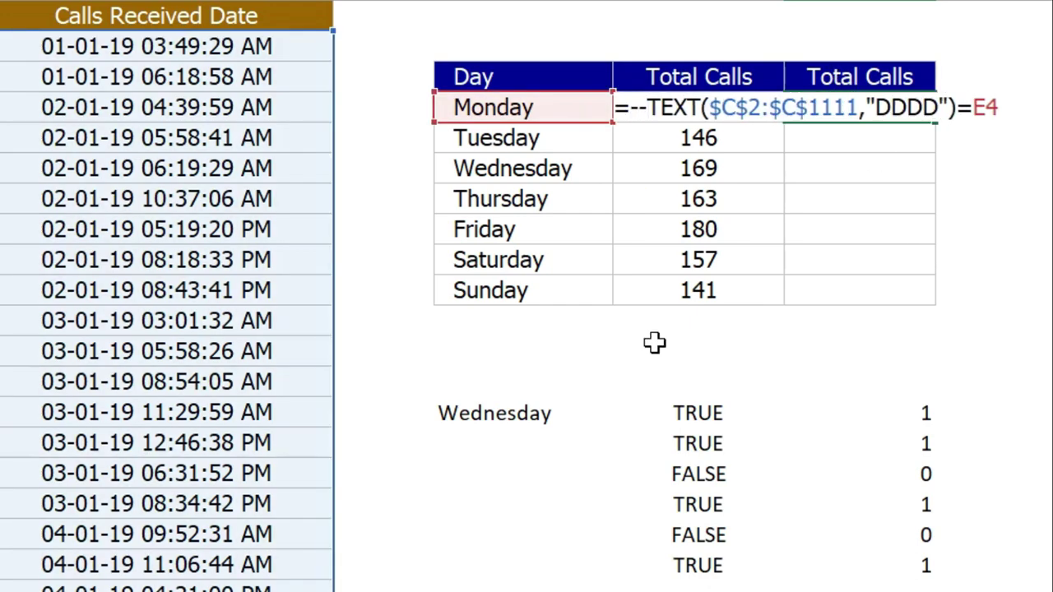
text(()
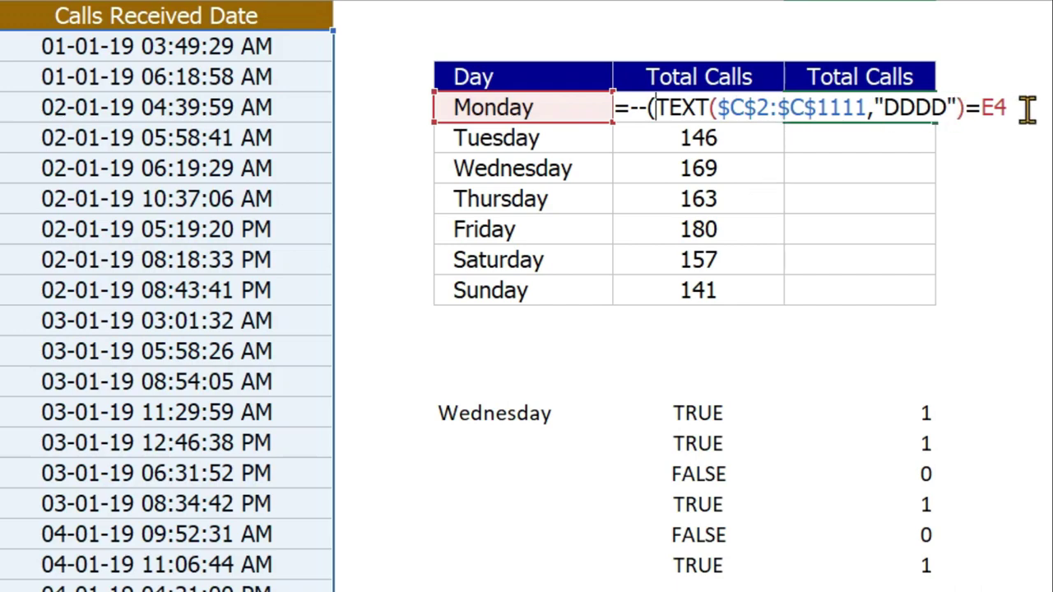
click(1022, 110)
text())
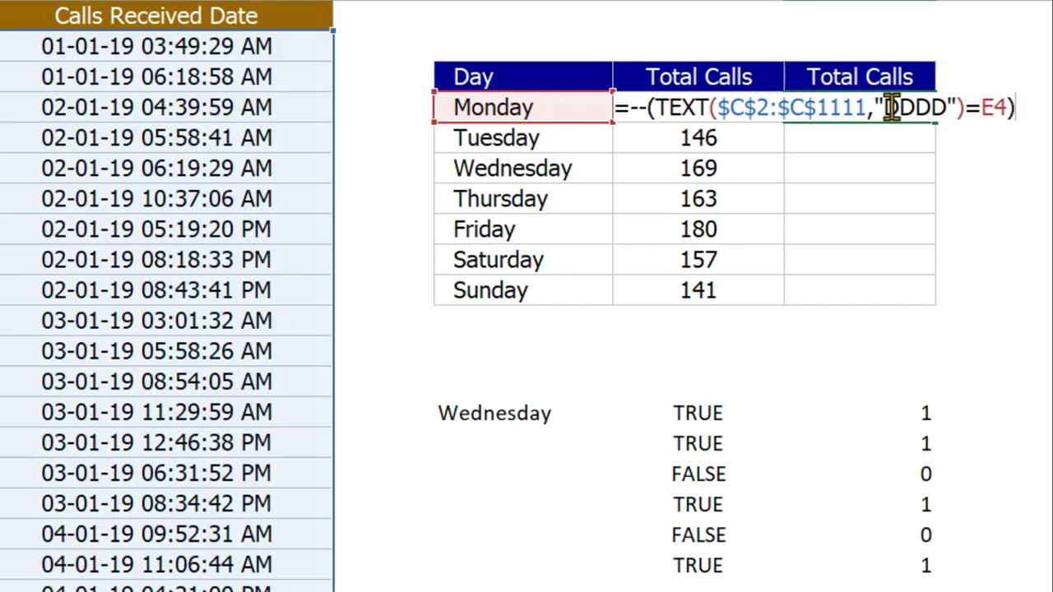
Step: Wrap the comparison in SUM() and fill it down to Sunday, giving 154 through 141
click(631, 108)
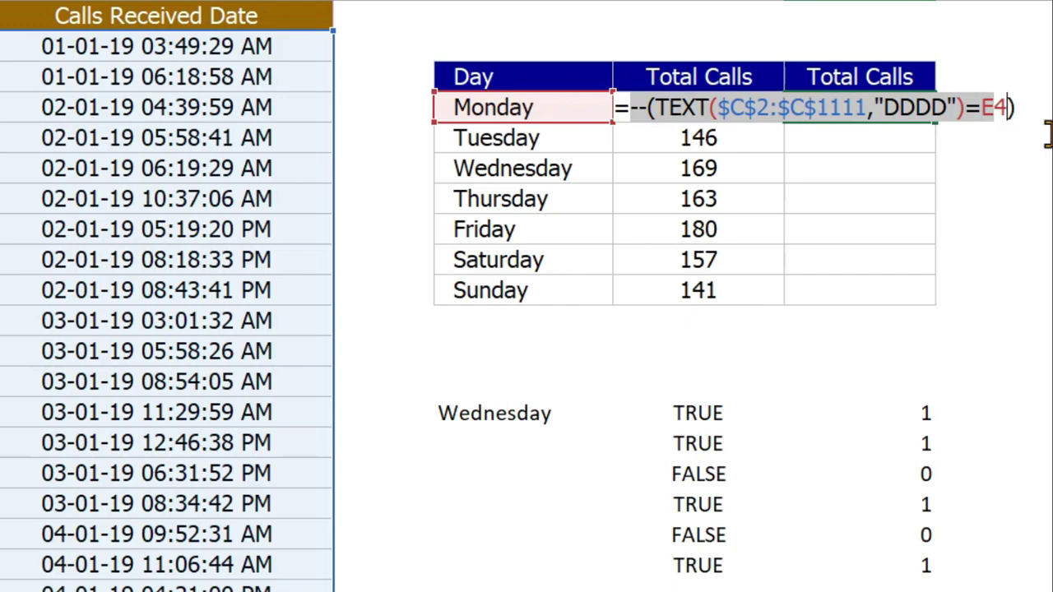
key(shift+End)
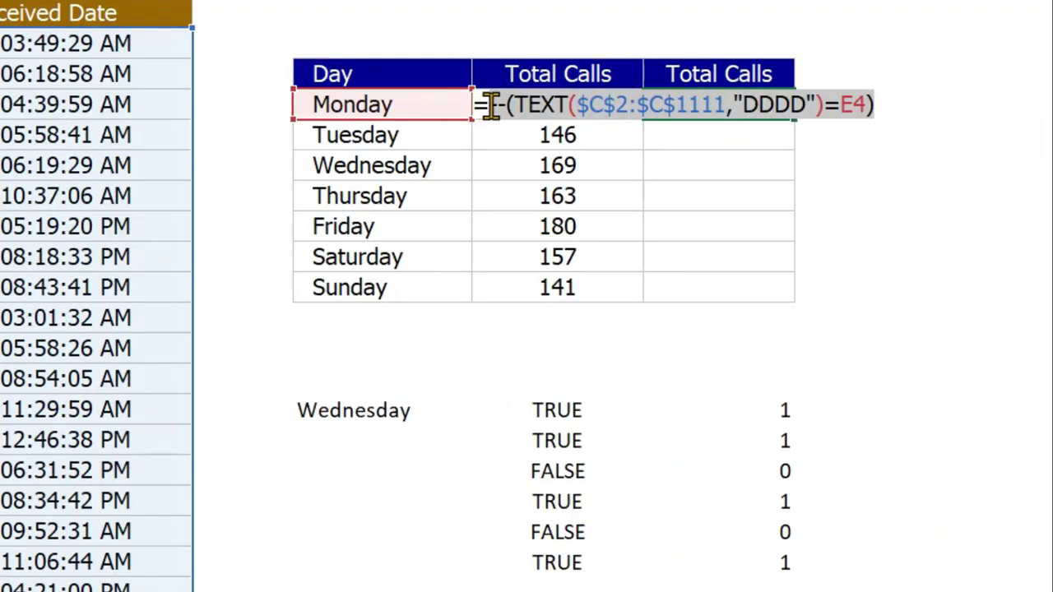
click(490, 106)
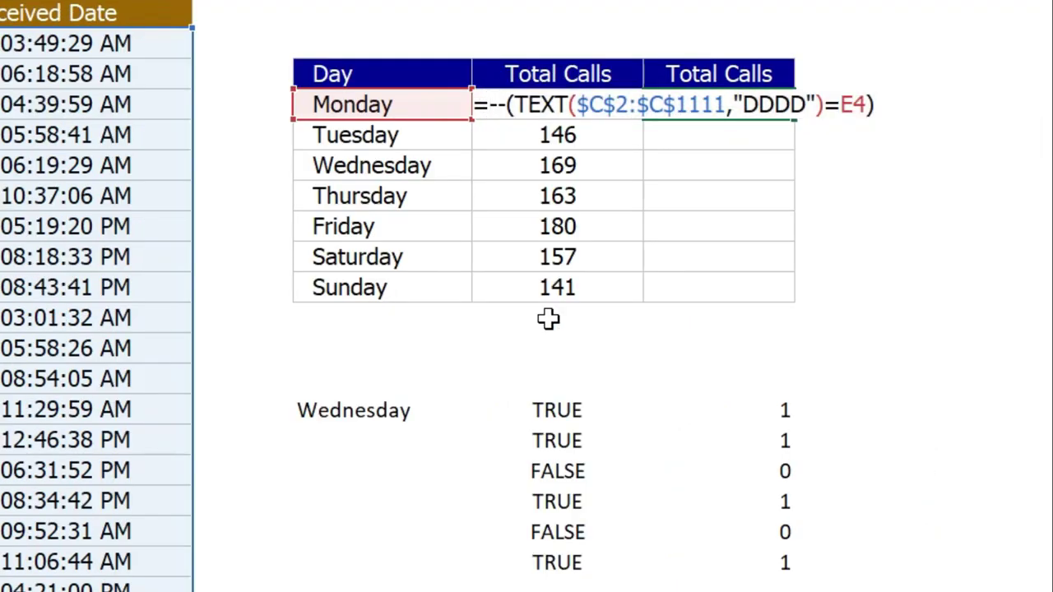
text(SUM()
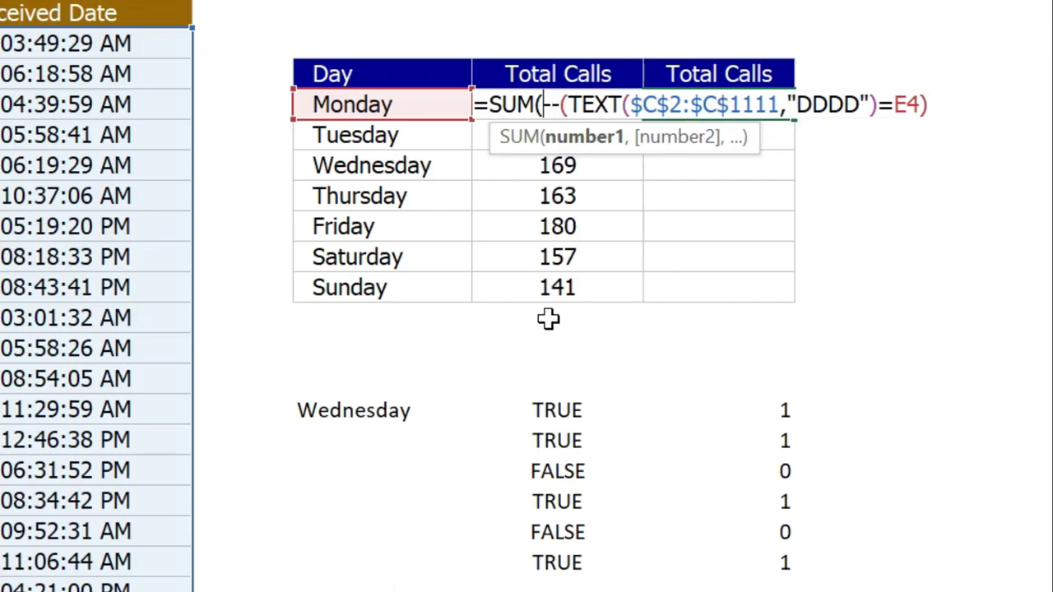
text())
key(ctrl+Return)
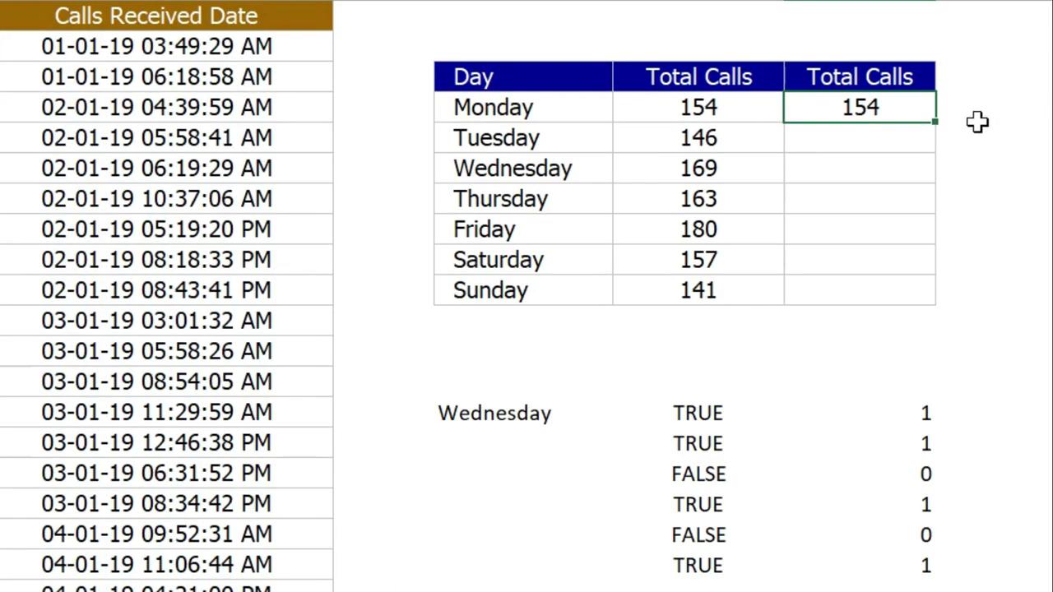
double_click(937, 122)
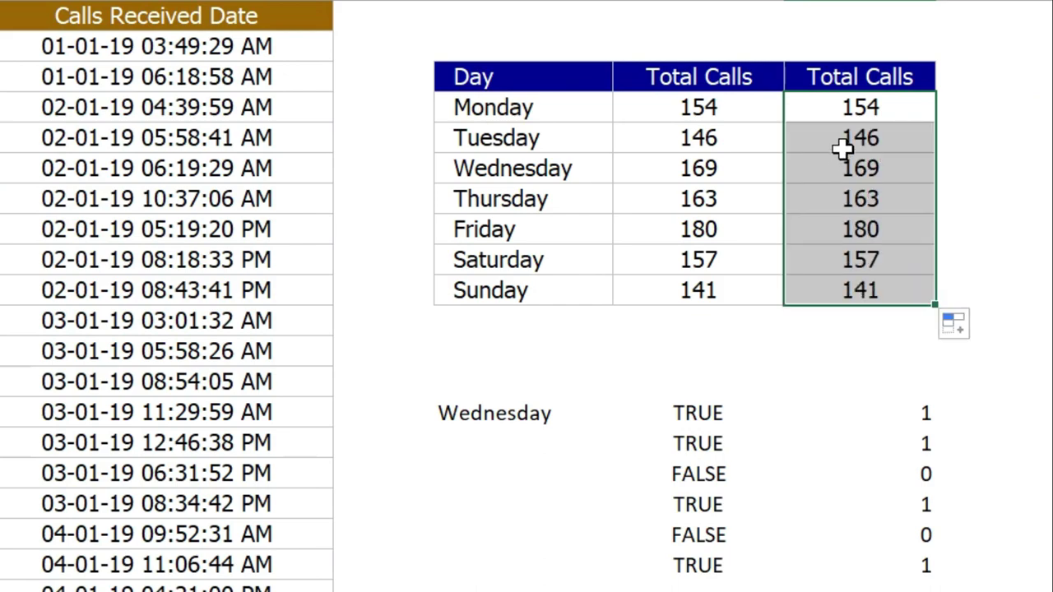
click(852, 109)
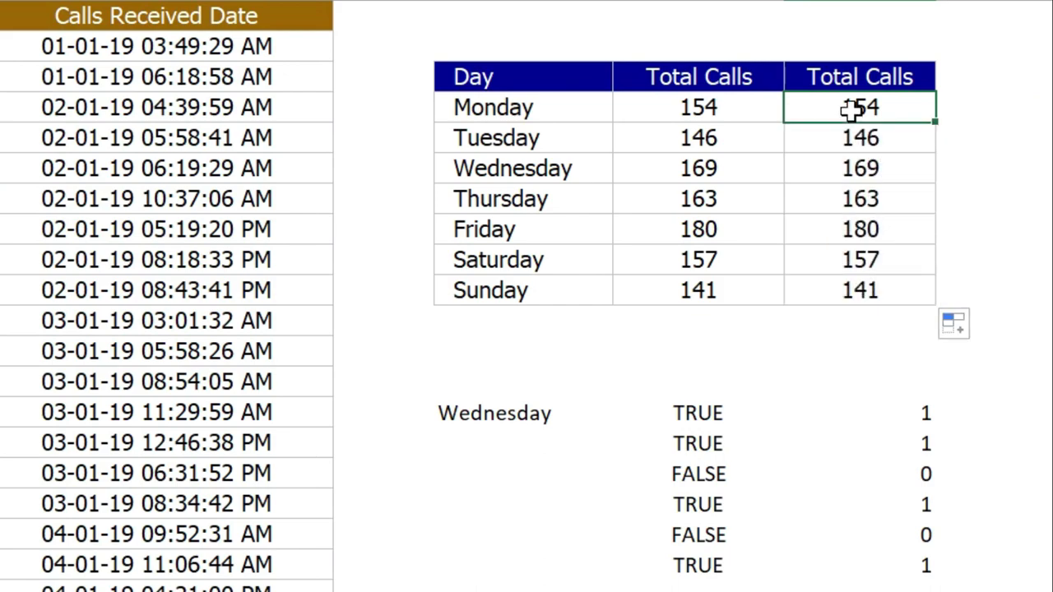
Step: Copy the second Total Calls column into column H, widen it, and clear its values
drag(864, 77, 856, 298)
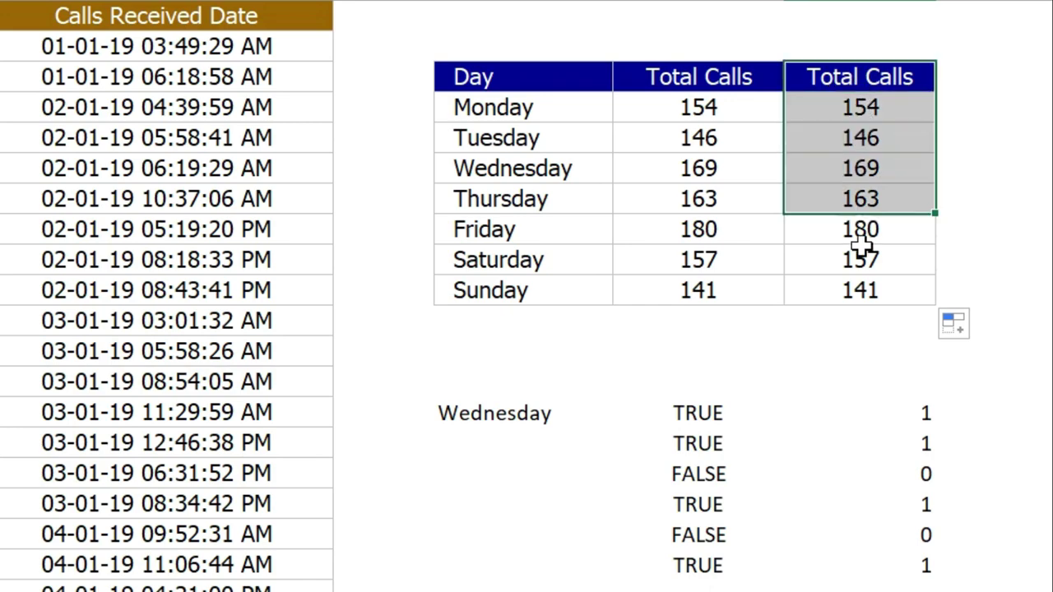
key(ctrl+c)
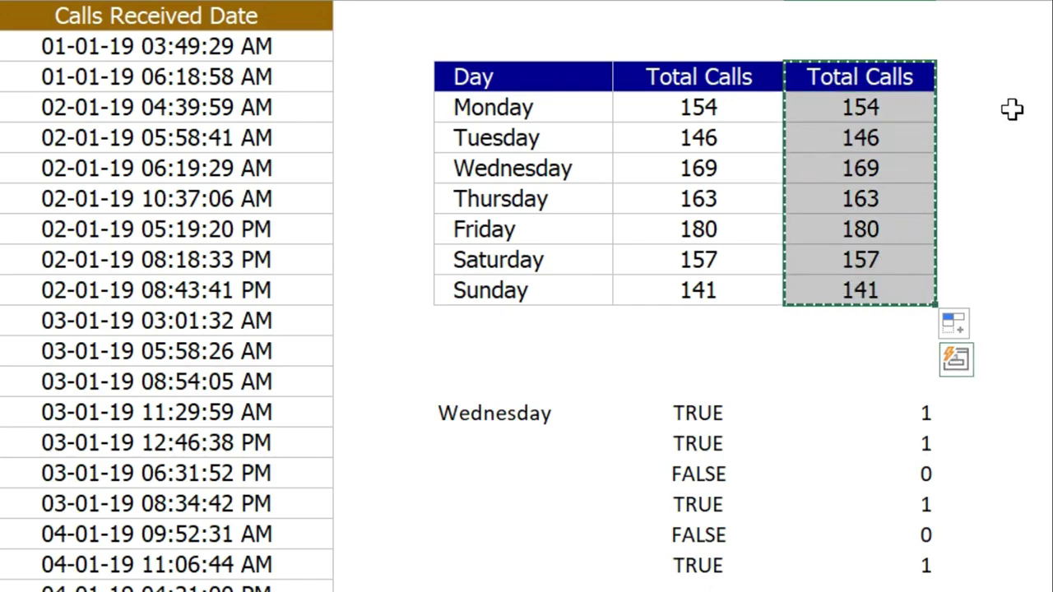
click(958, 72)
key(ctrl+v)
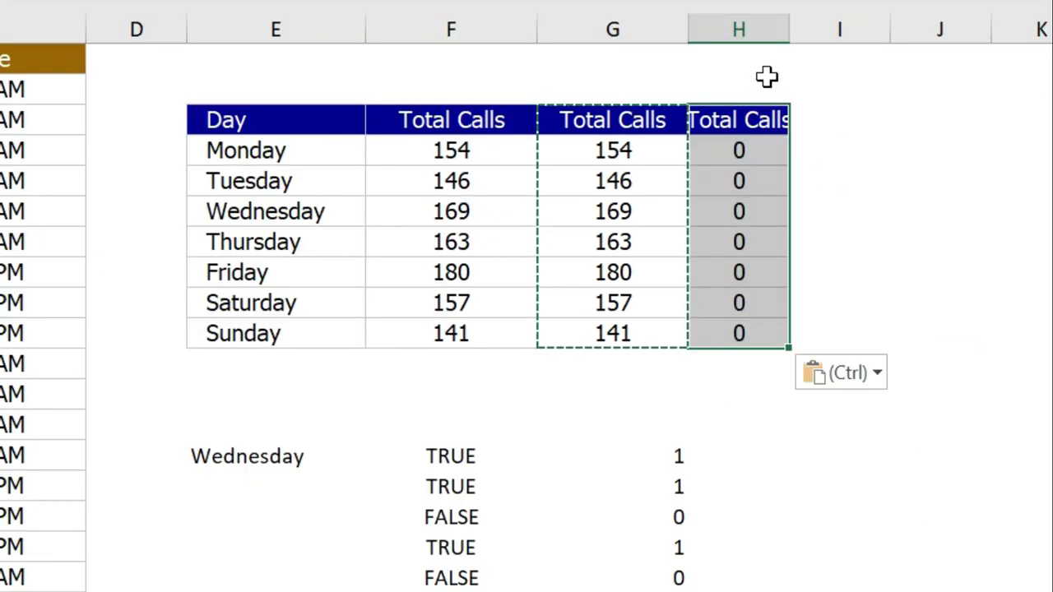
drag(814, 28, 837, 28)
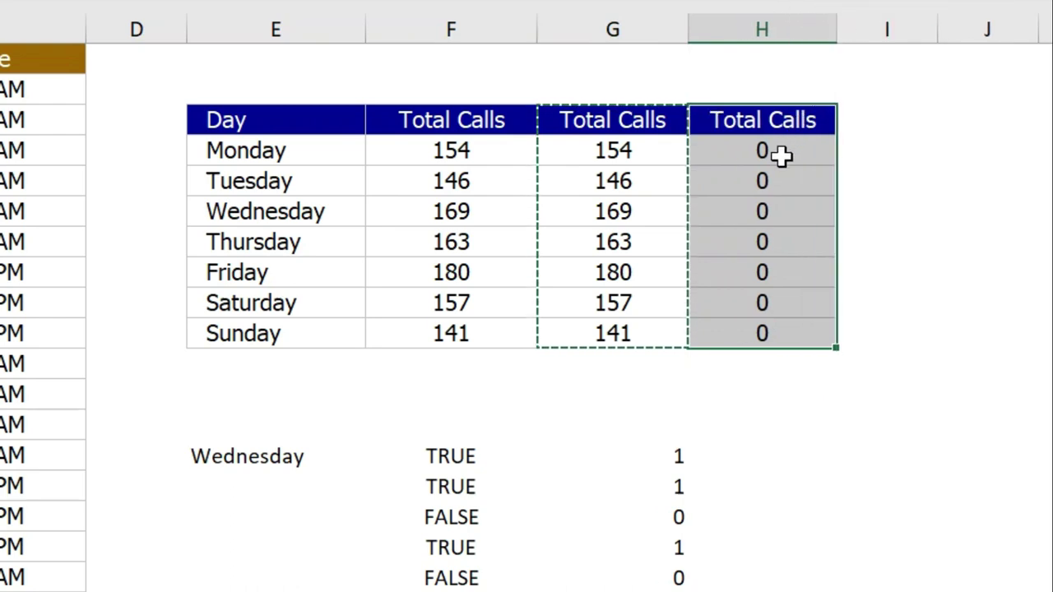
drag(776, 155, 771, 325)
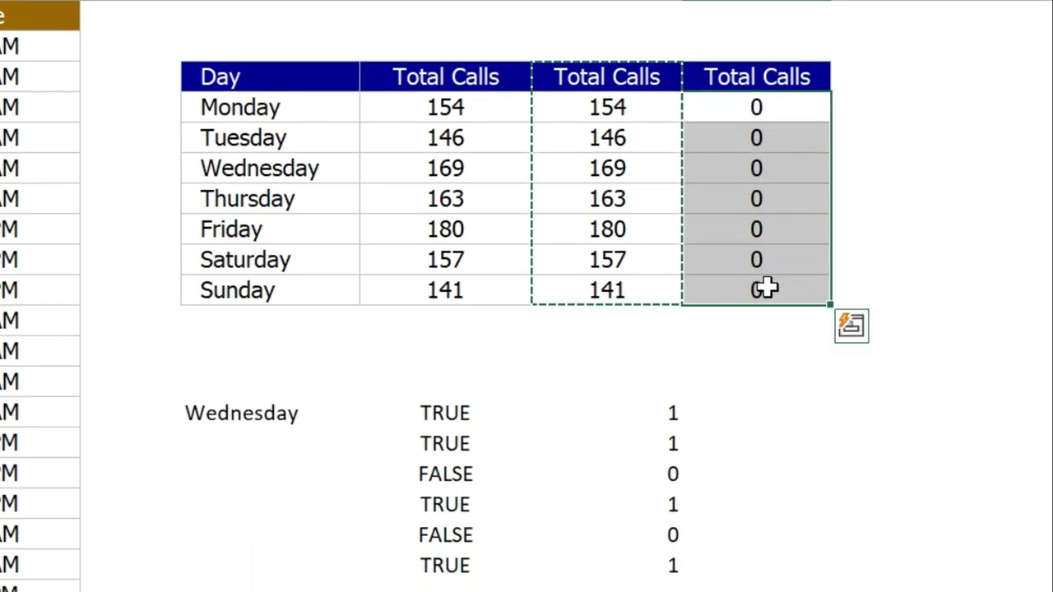
key(Delete)
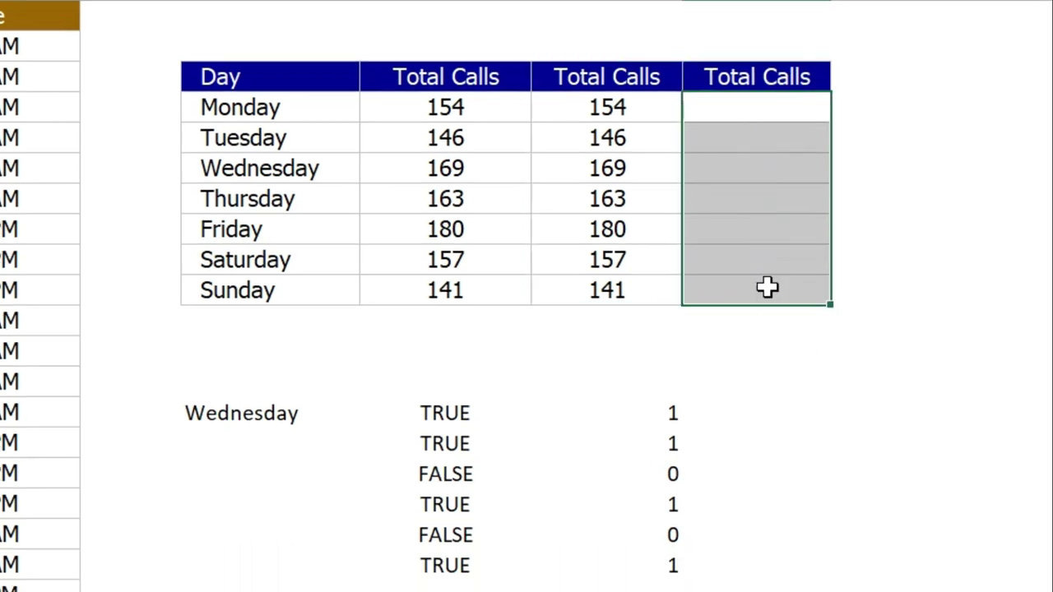
Step: Enter =SUMPRODUCT(--(TEXT($C$2:$C$1111,"DDDD")=E4)) for Monday in H and fill down to Sunday
double_click(592, 107)
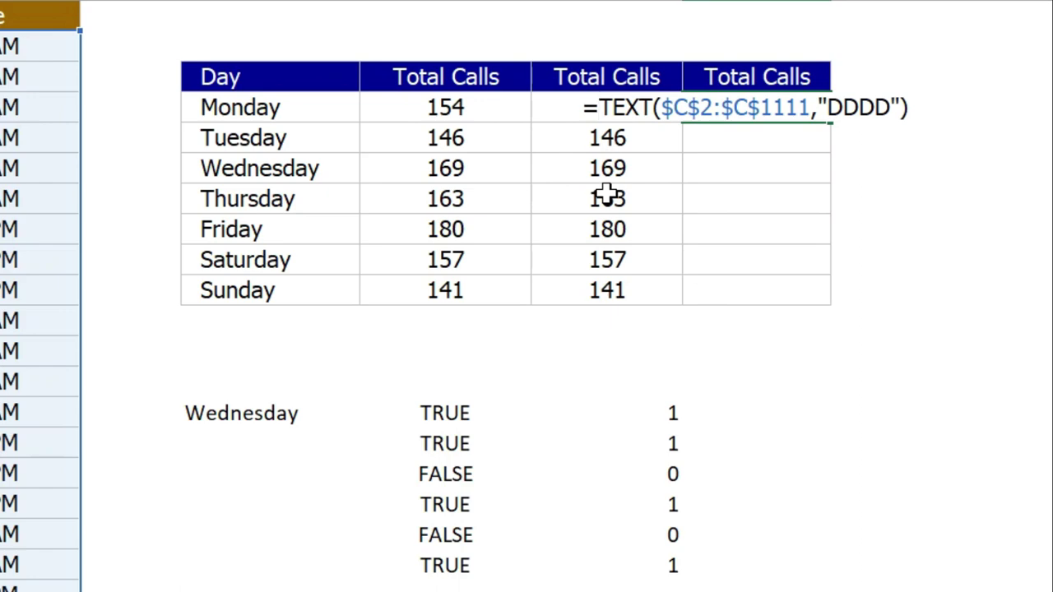
text(--()
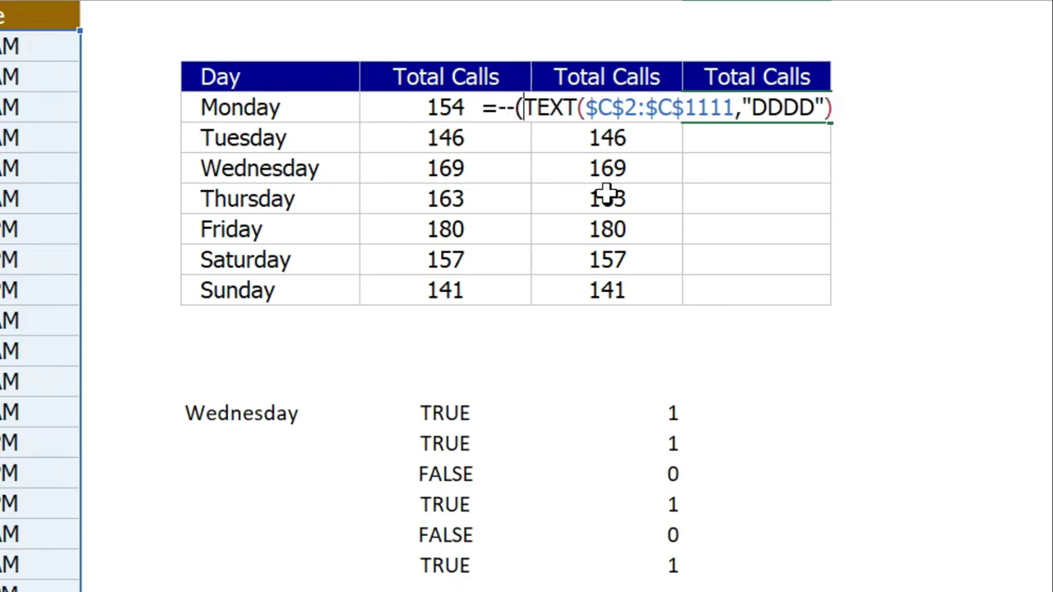
click(856, 108)
text())
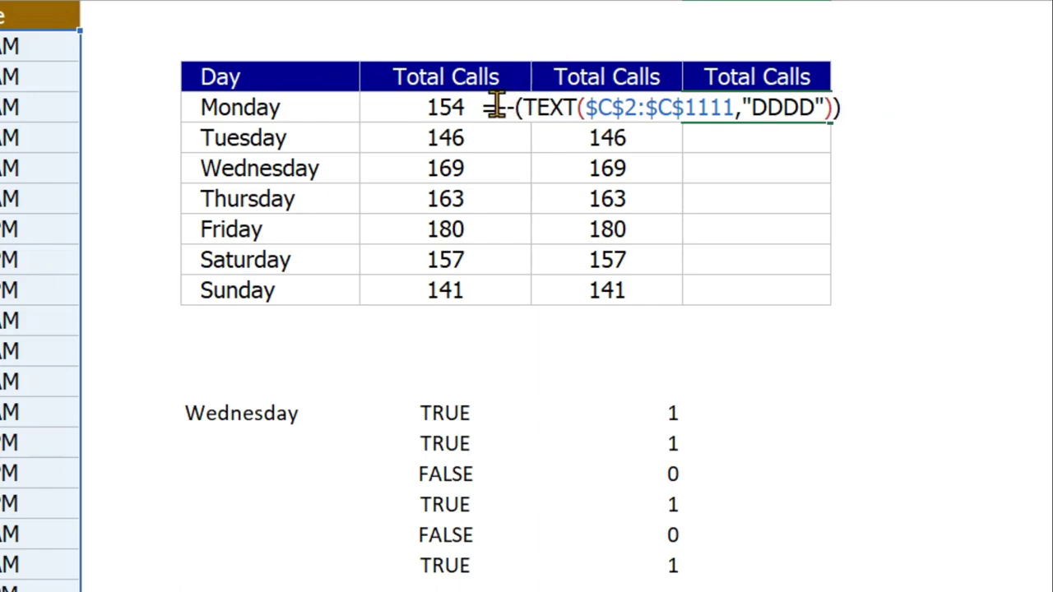
click(497, 107)
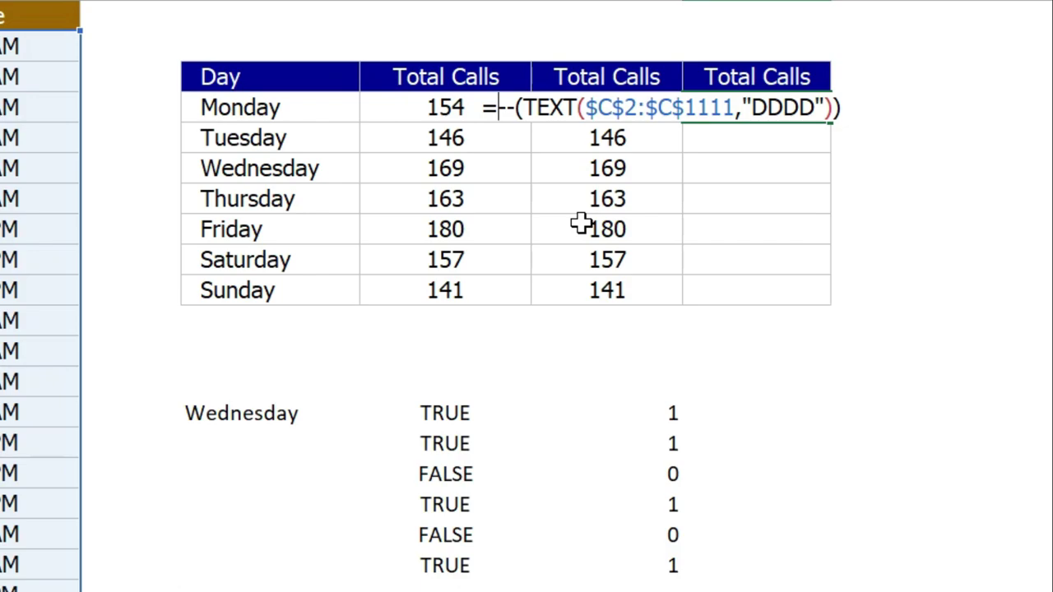
text(SUMPRO)
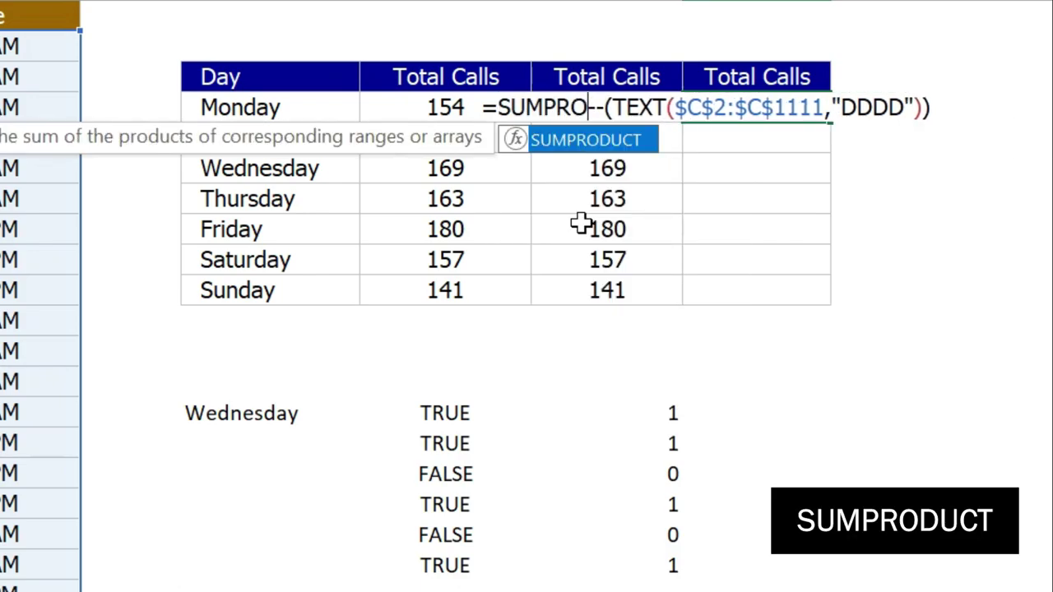
text(DUCT()
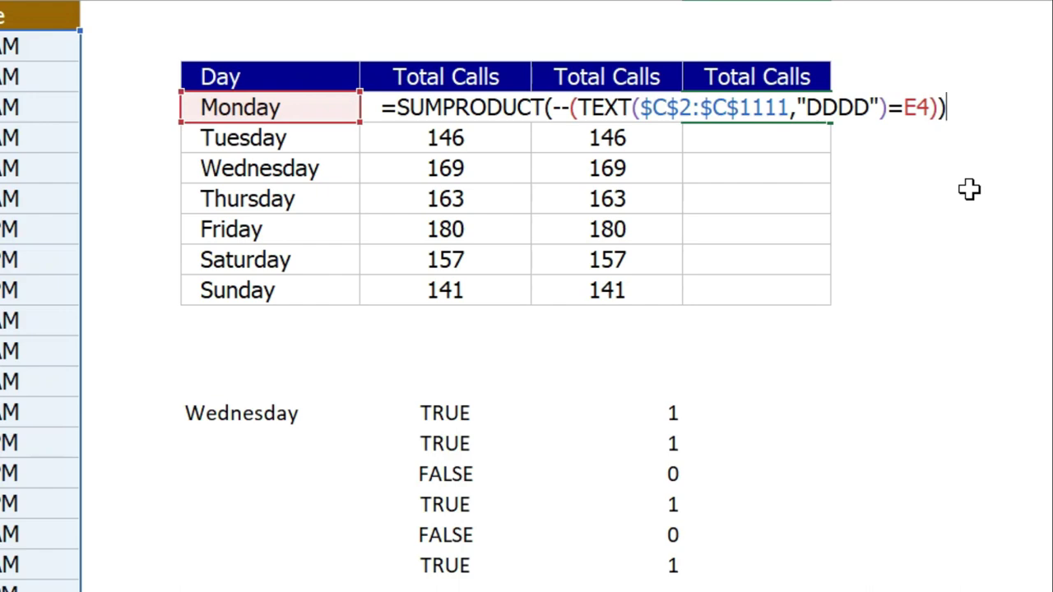
key(Return)
click(799, 106)
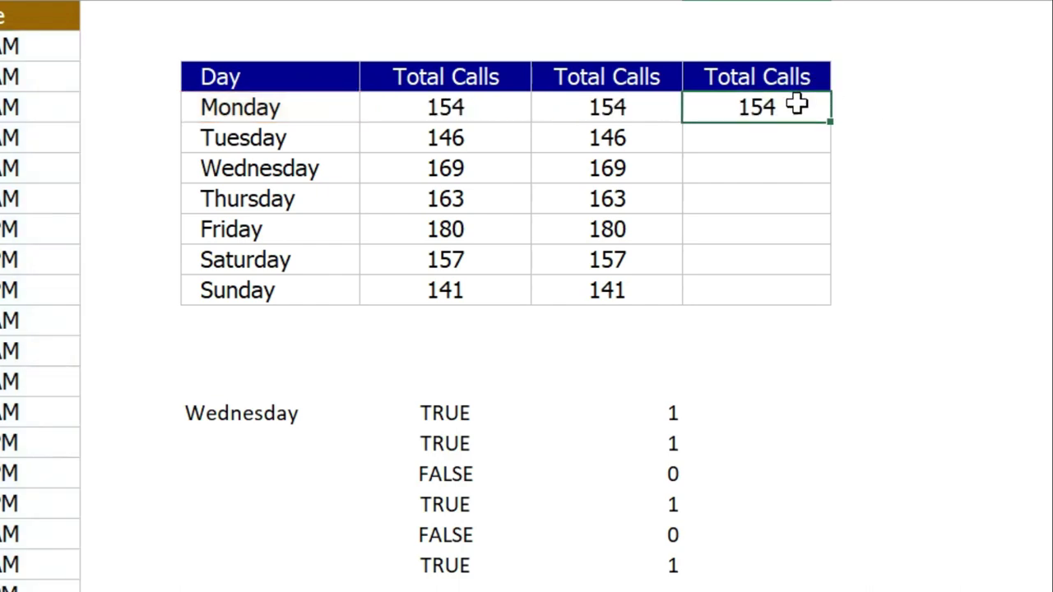
double_click(831, 124)
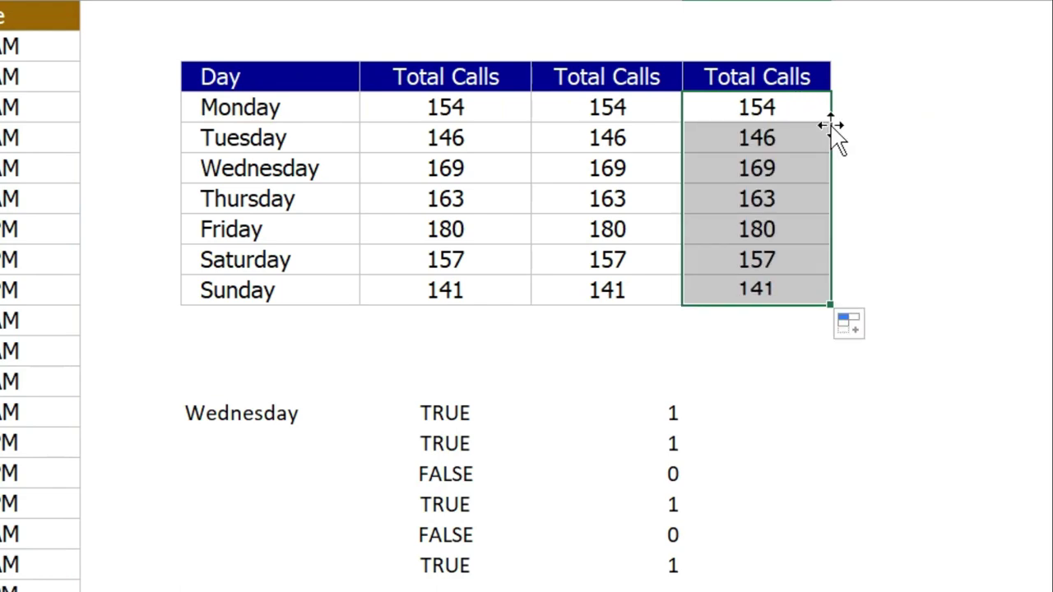
click(441, 75)
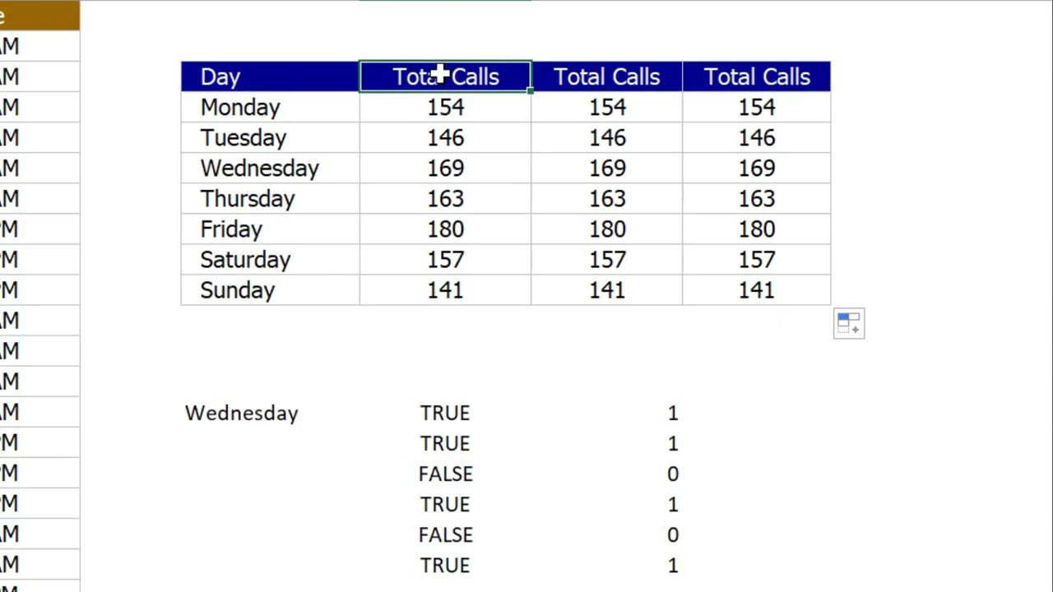
Step: Step across F2, G2 and H2 to compare the SUM-IF, SUM(--) and SUMPRODUCT formulas
key(Right)
key(Right)
key(Down)
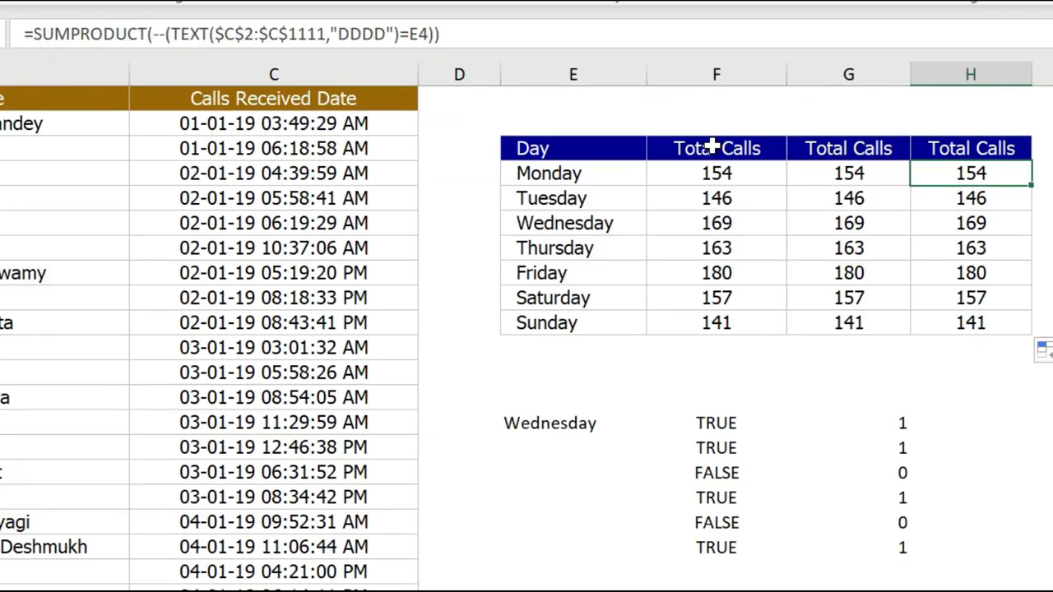
key(Left)
key(Left)
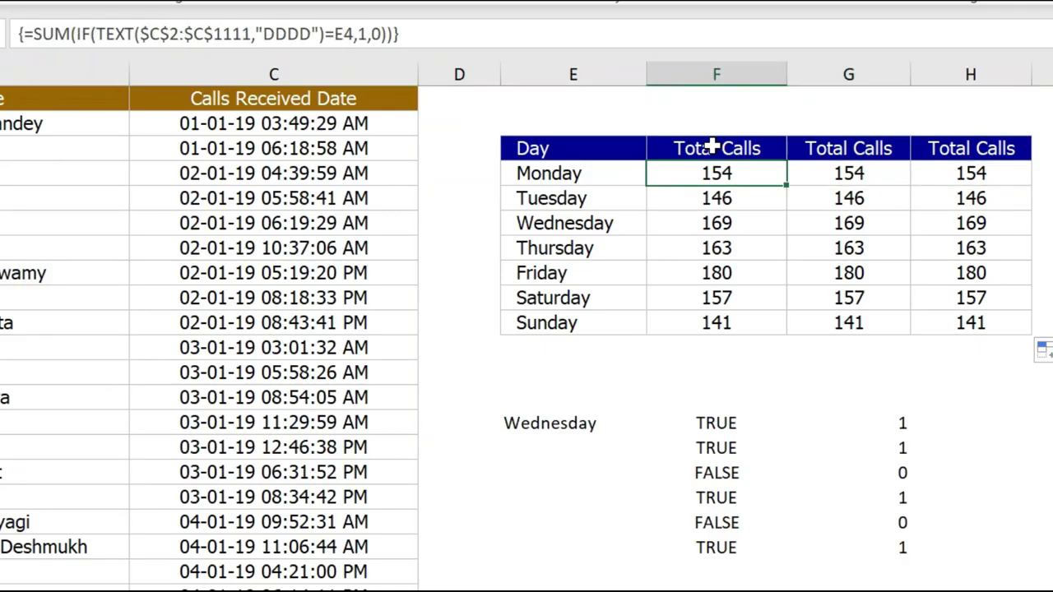
key(Right)
key(Right)
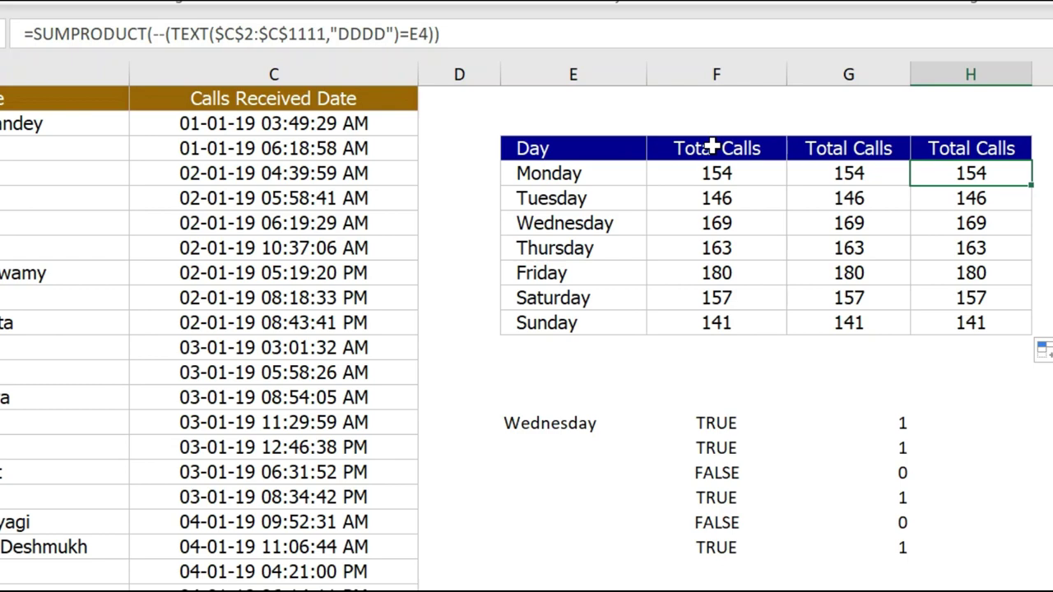
double_click(962, 174)
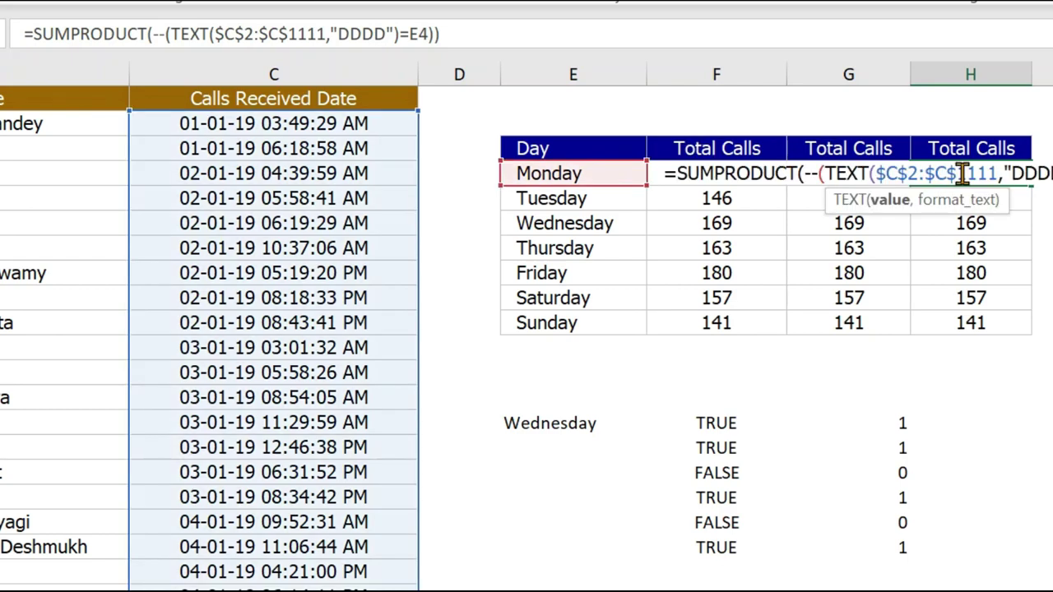
key(Escape)
key(Left)
key(Left)
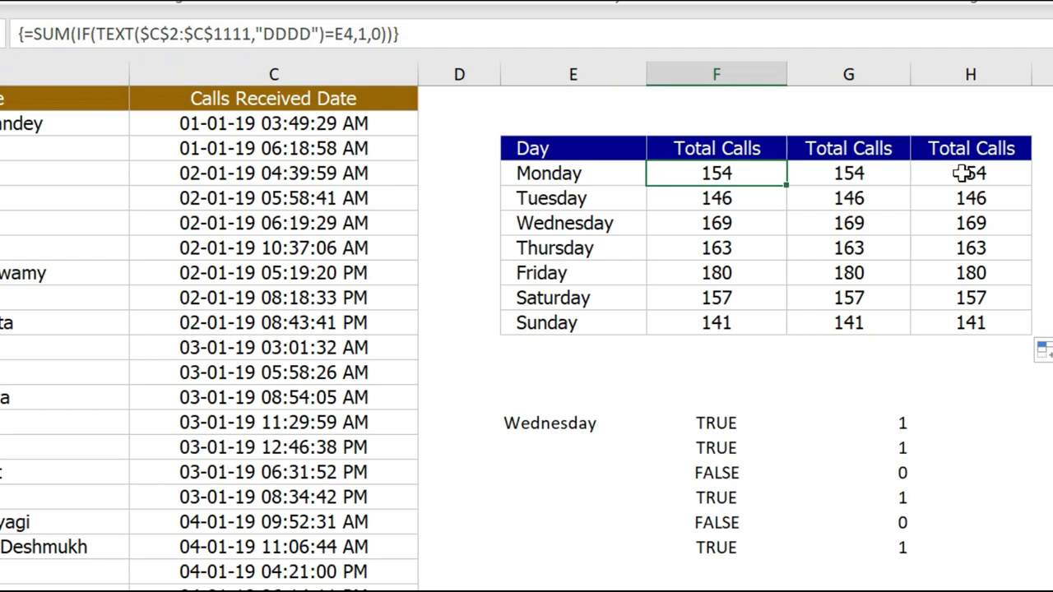
key(Right)
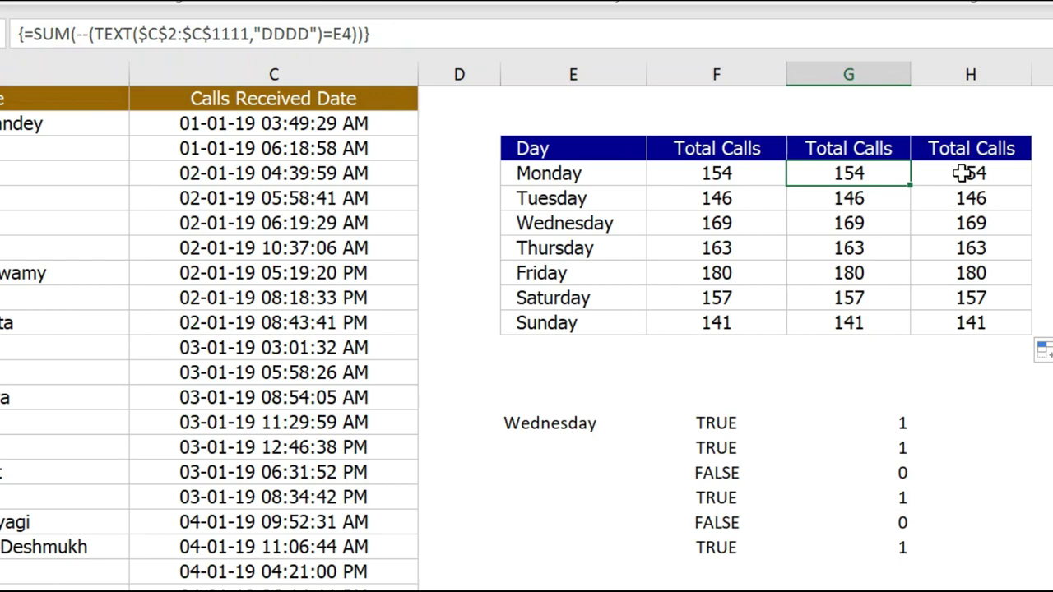
key(Right)
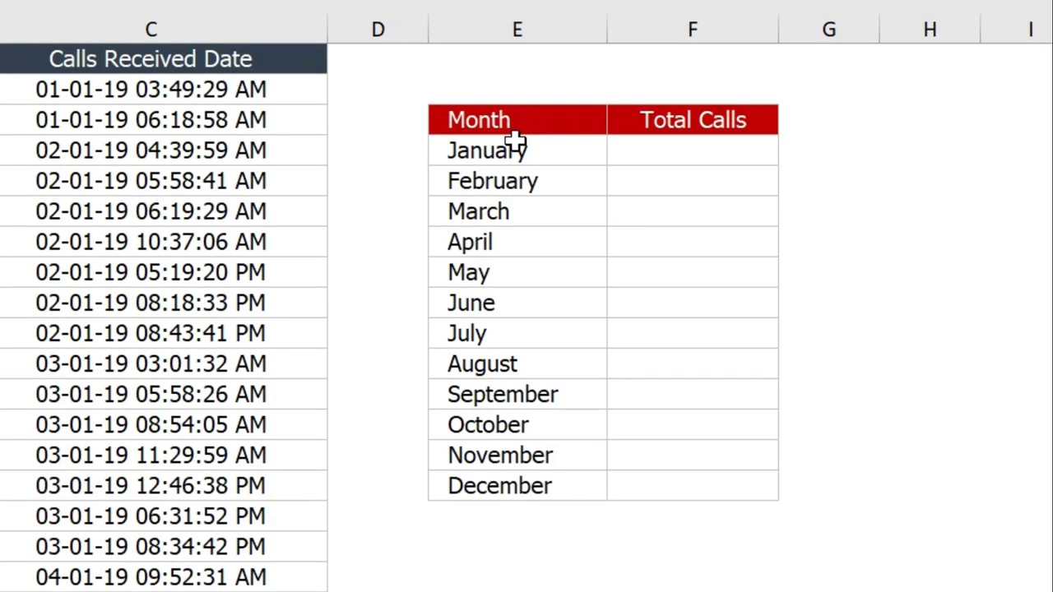
Step: Select January's blank Total Calls cell (F3) in the Month table
click(515, 145)
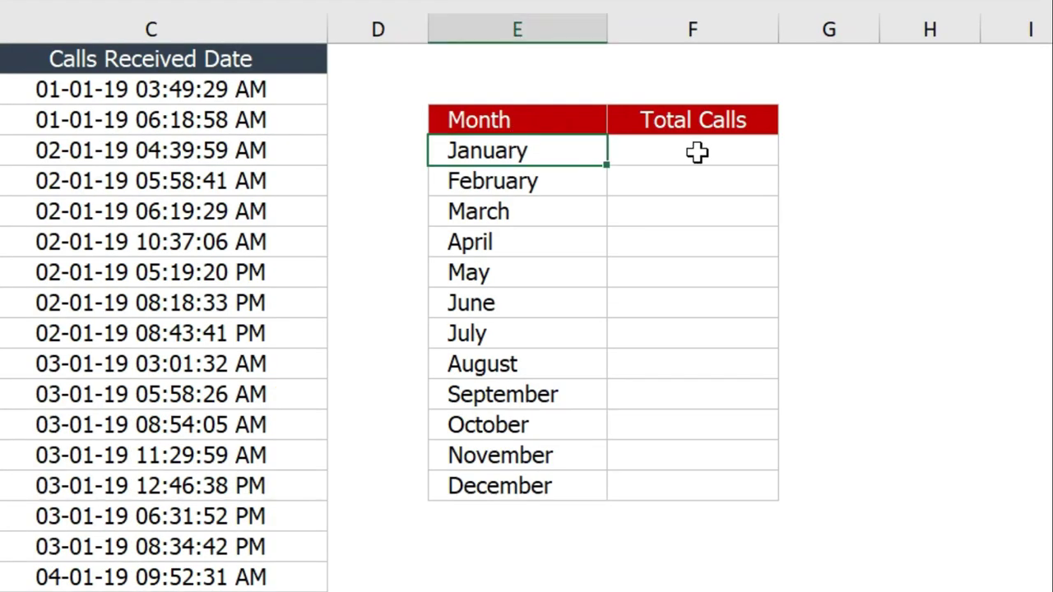
click(698, 152)
click(528, 178)
click(650, 179)
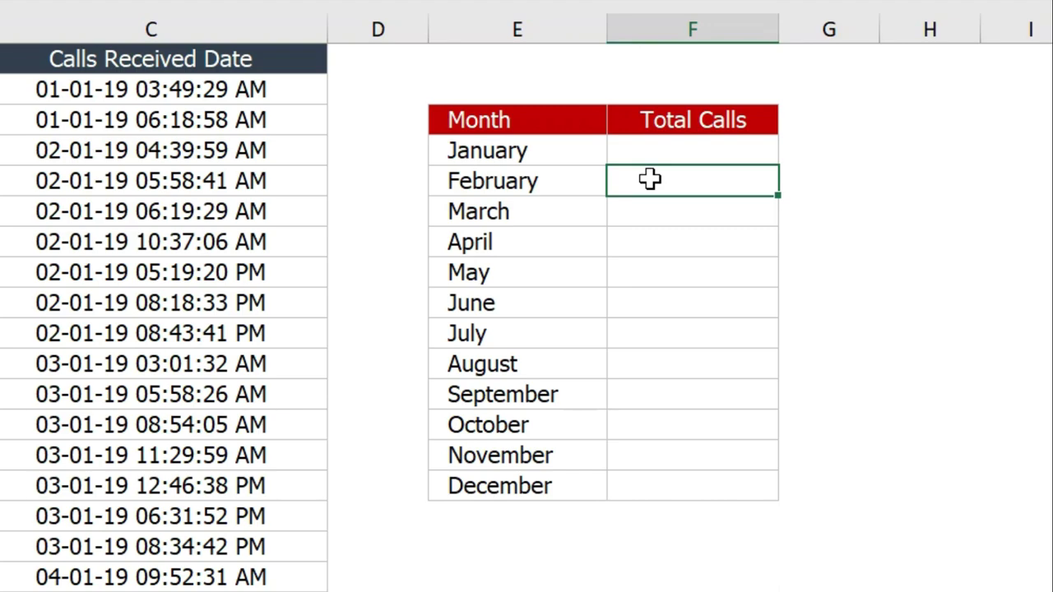
click(673, 146)
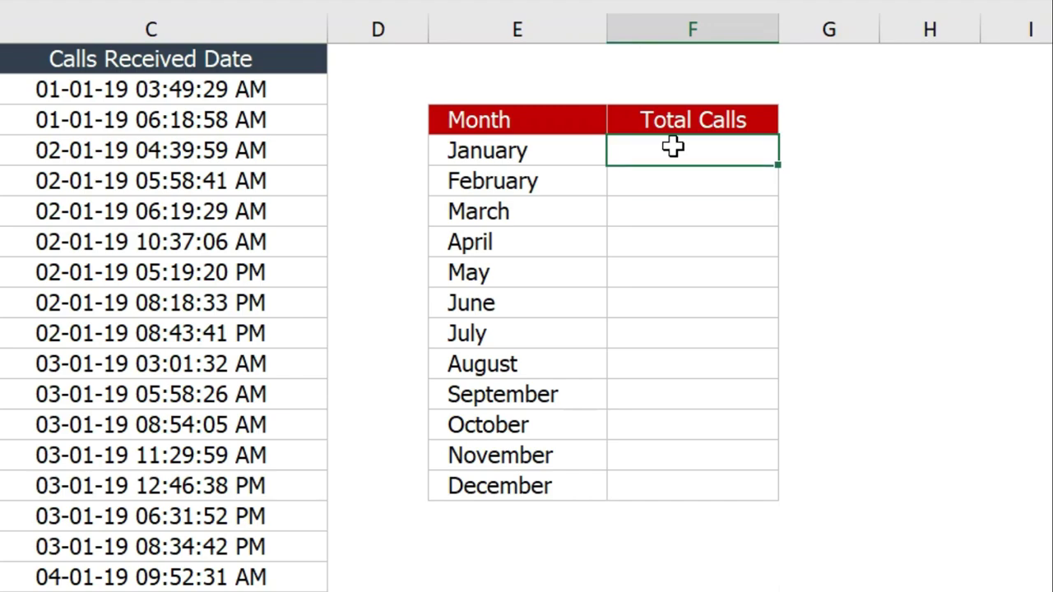